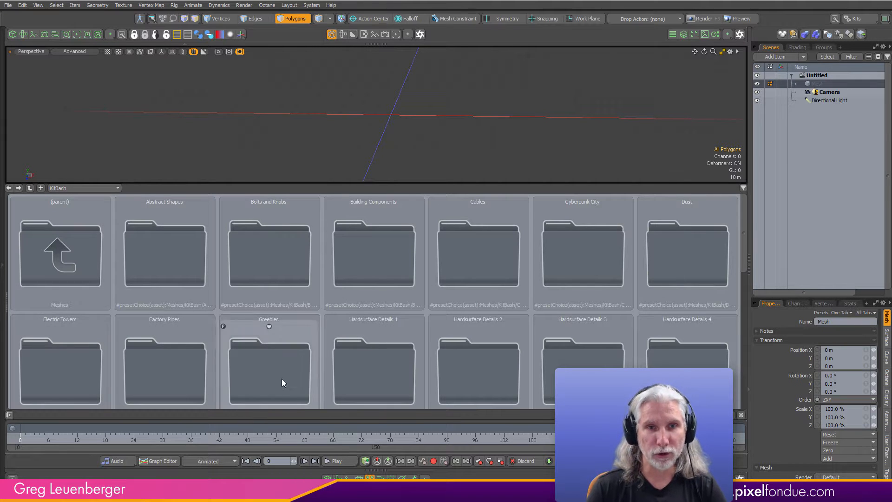
- Browse the KitBash preset folders and open the Greebles folder to view its meshes
{"action": "left_click_drag", "start_coordinate": [744, 259], "coordinate": [740, 314]}
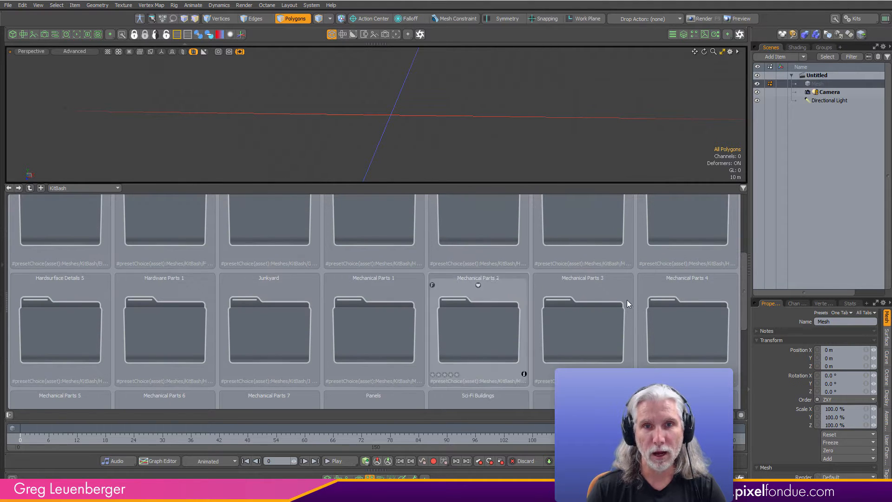
{"action": "left_click_drag", "start_coordinate": [744, 268], "coordinate": [754, 245]}
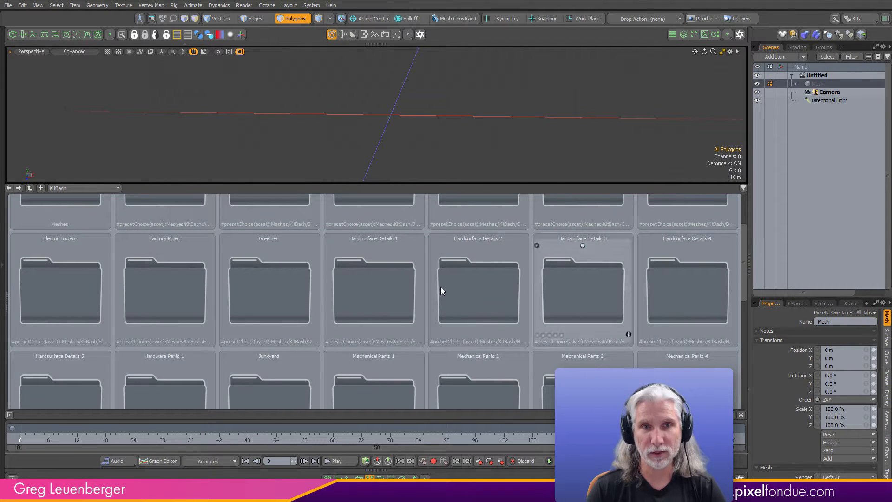
{"action": "double_click", "coordinate": [282, 291]}
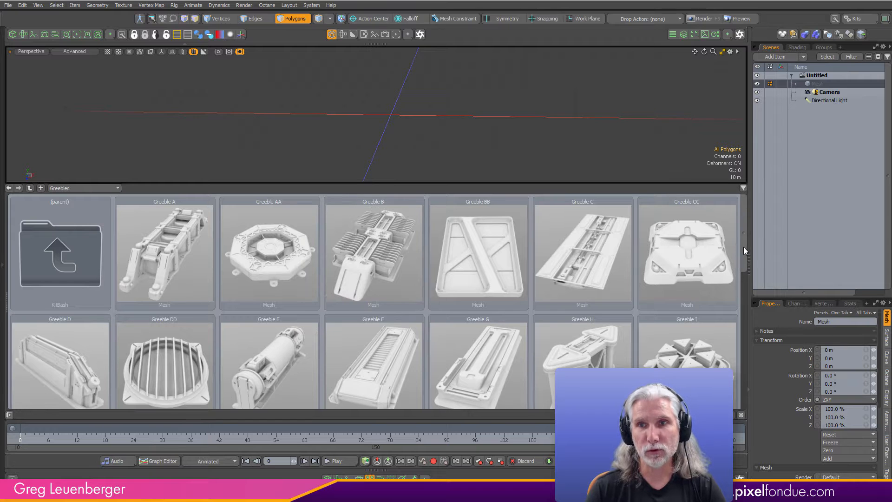
{"action": "left_click_drag", "start_coordinate": [743, 247], "coordinate": [745, 228]}
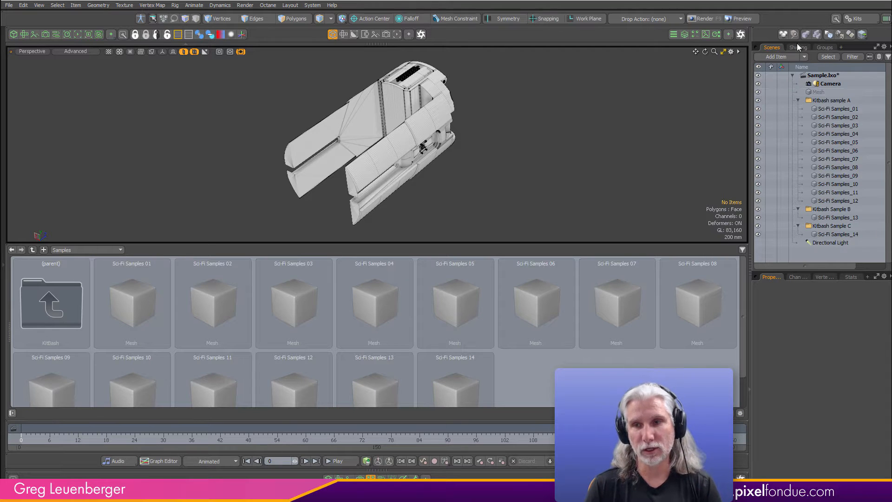
- View the shader tree of the Sample.lxo scene to check its materials
{"action": "left_click", "coordinate": [798, 47]}
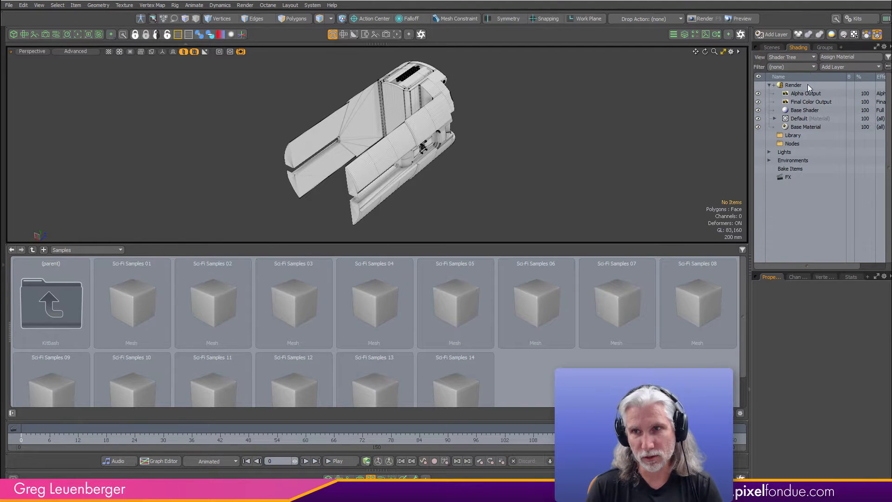
{"action": "left_click", "coordinate": [807, 86]}
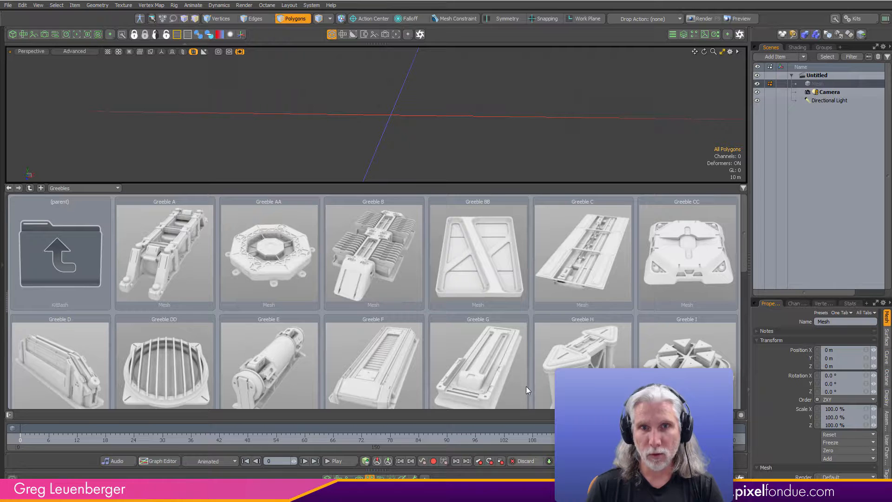
- Hide the preset browser, import Kitbash sample A.obj into the scene and fit it in the viewport
{"action": "left_click", "coordinate": [370, 479]}
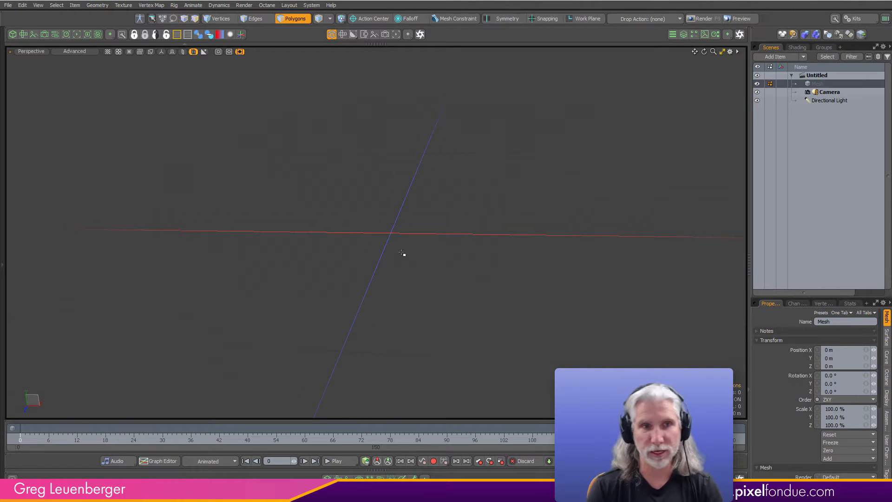
{"action": "left_click", "coordinate": [8, 7]}
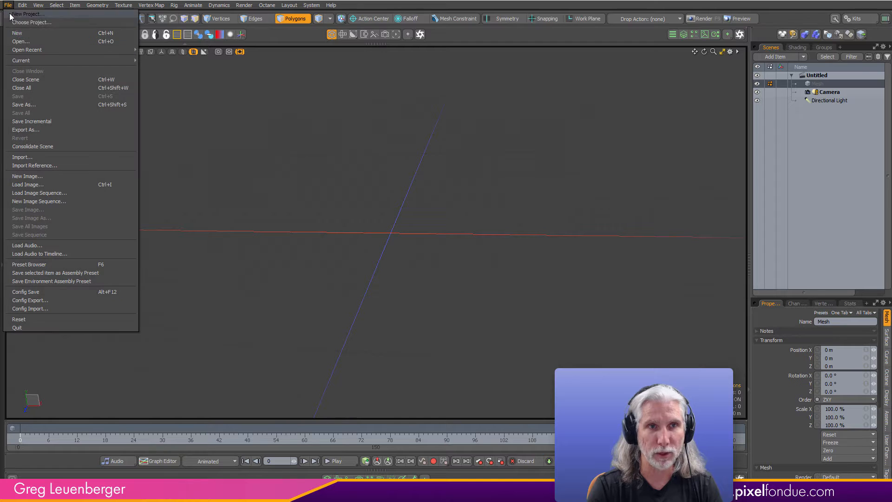
{"action": "left_click", "coordinate": [54, 163]}
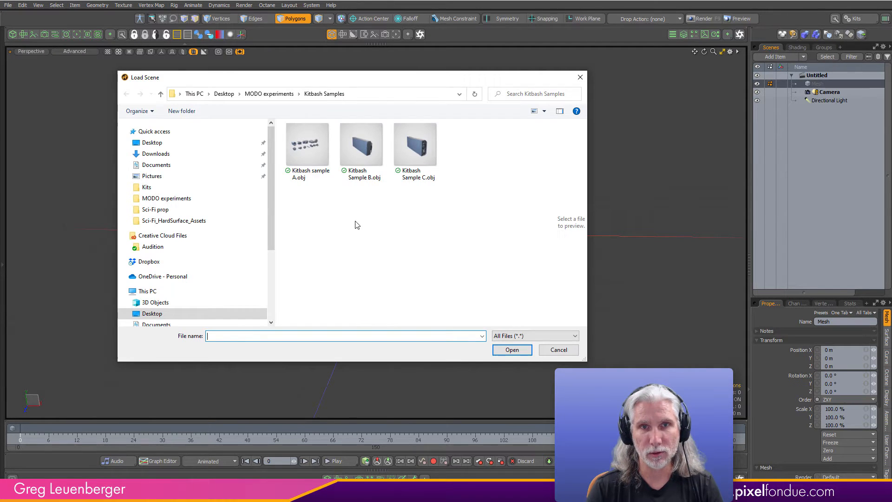
{"action": "left_click", "coordinate": [307, 146]}
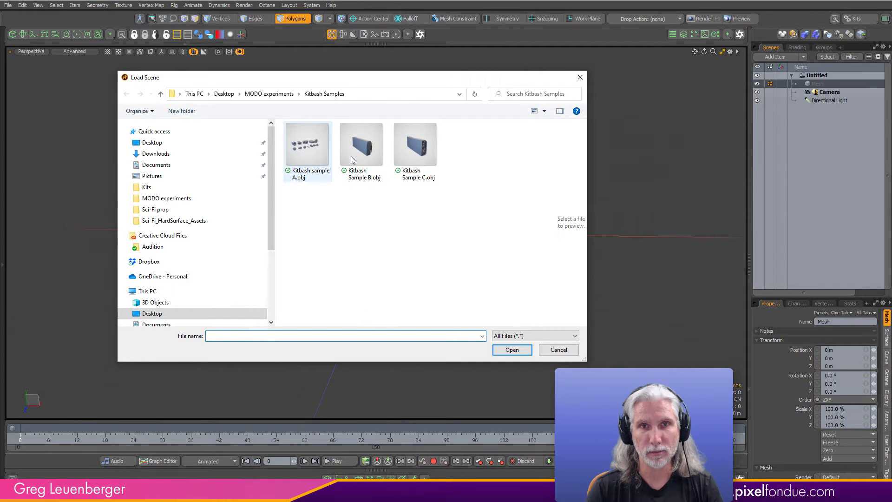
{"action": "left_click", "coordinate": [512, 350]}
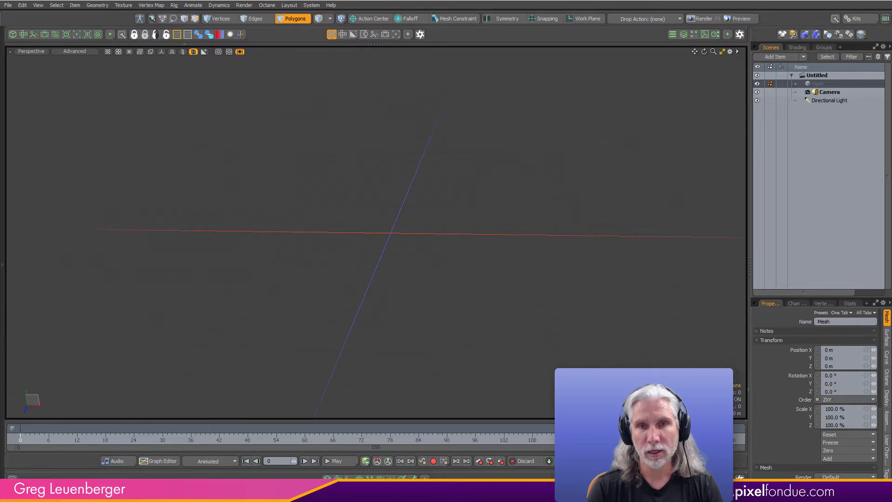
{"action": "left_click", "coordinate": [473, 248]}
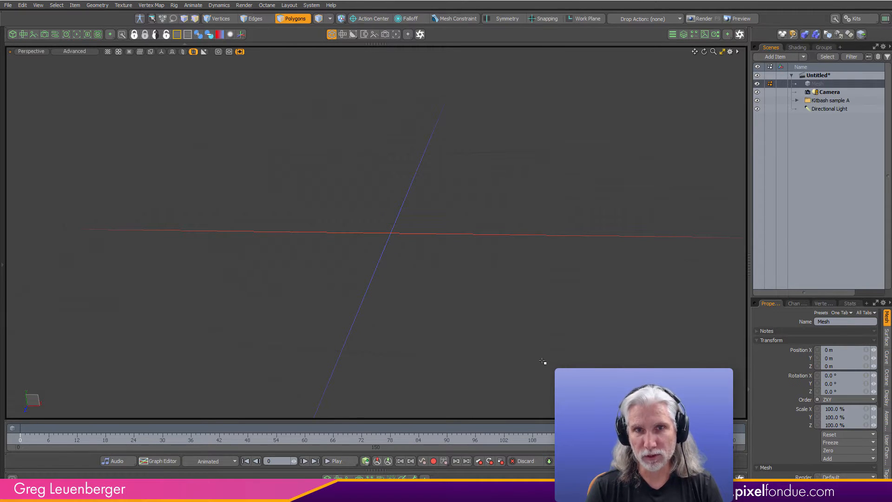
{"action": "key", "text": "a"}
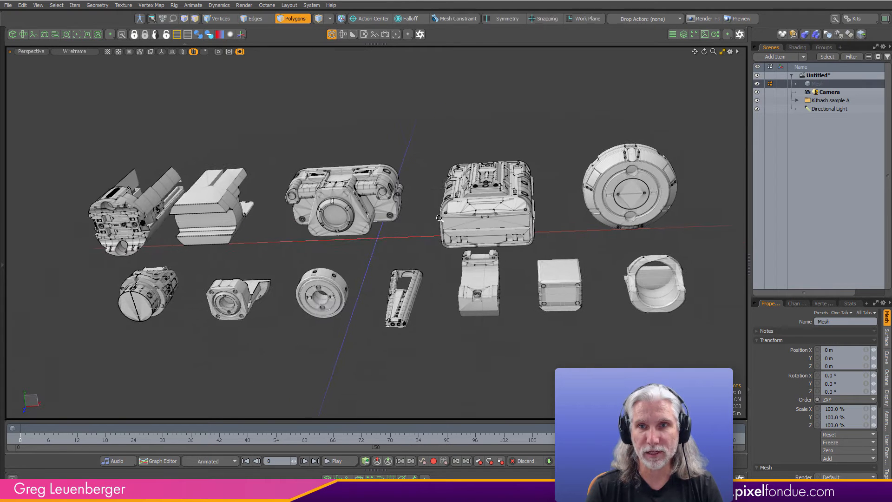
- Expand the Kitbash sample A group and inspect its mesh as an item selection
{"action": "left_click", "coordinate": [797, 100]}
{"action": "left_click", "coordinate": [800, 109]}
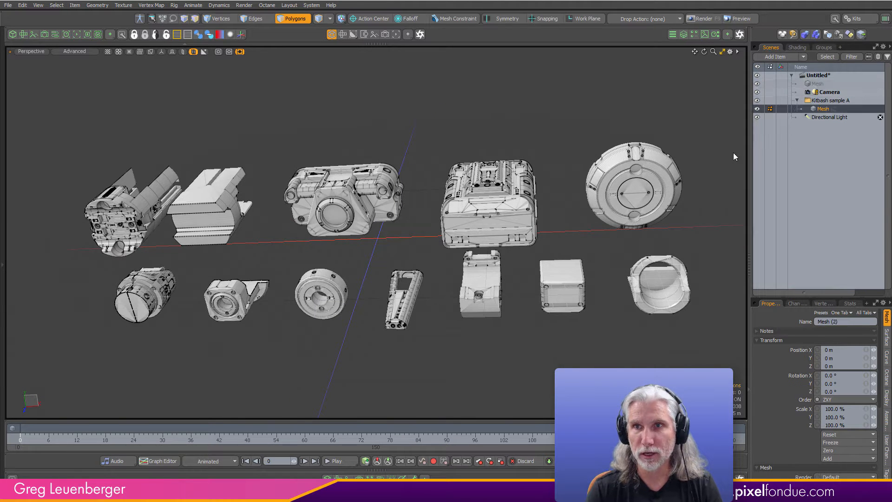
{"action": "key", "text": "5"}
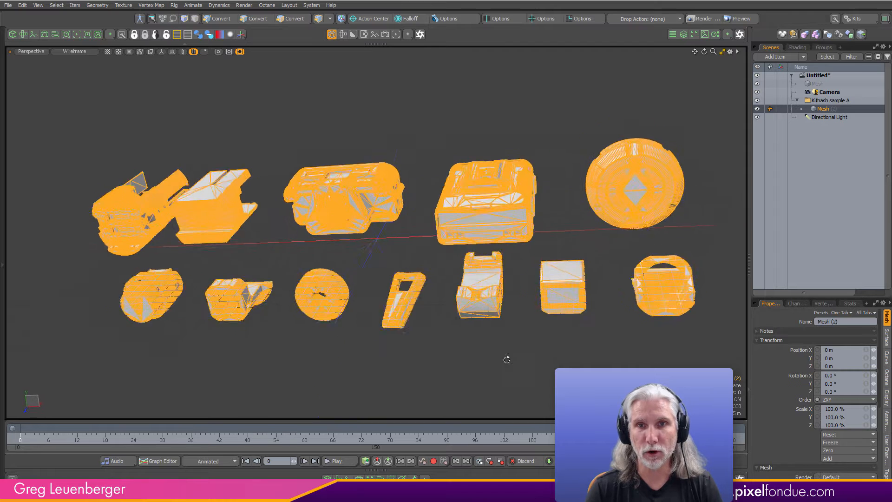
{"action": "left_click", "coordinate": [524, 396]}
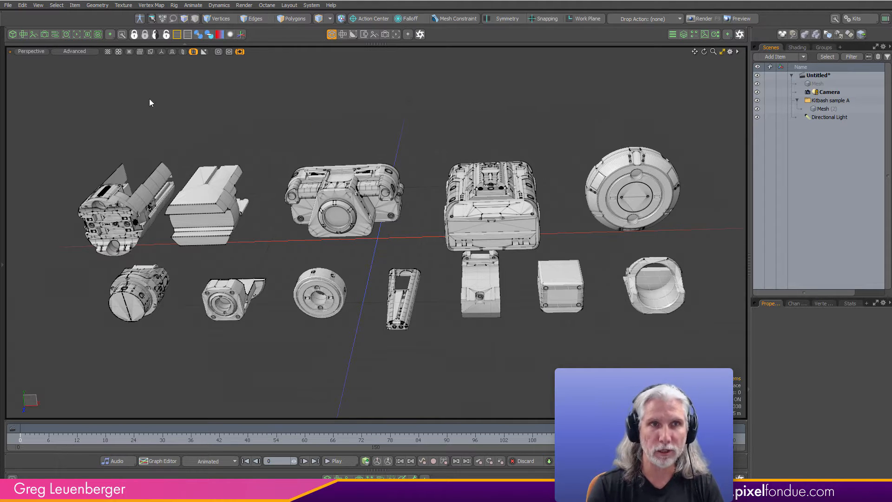
- Import Kitbash Sample B.obj into the current scene
{"action": "left_click", "coordinate": [8, 5]}
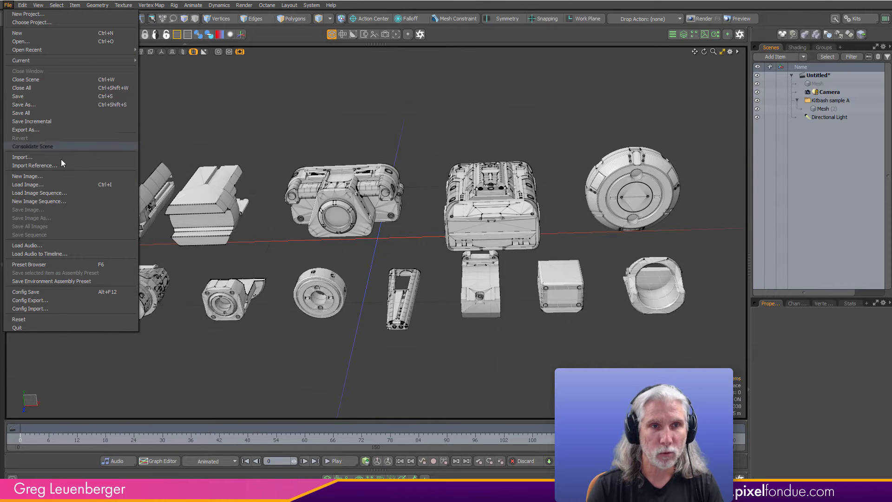
{"action": "left_click", "coordinate": [47, 156]}
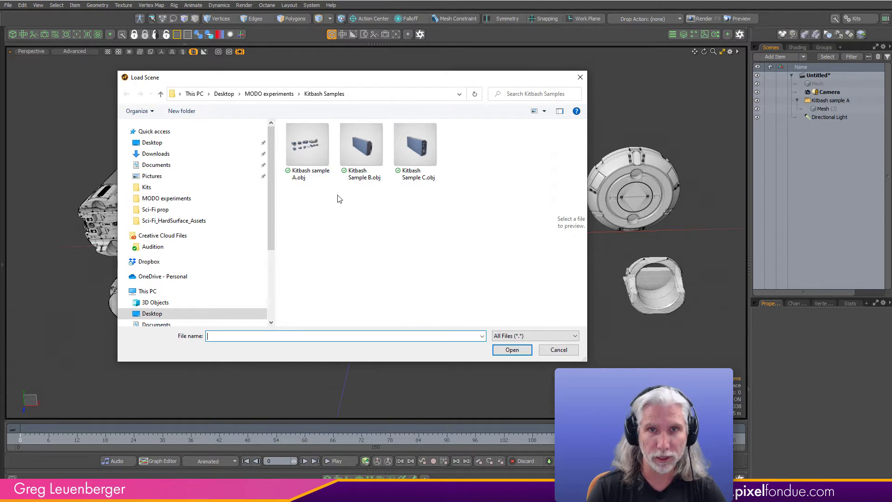
{"action": "left_click", "coordinate": [361, 148]}
{"action": "left_click", "coordinate": [508, 350]}
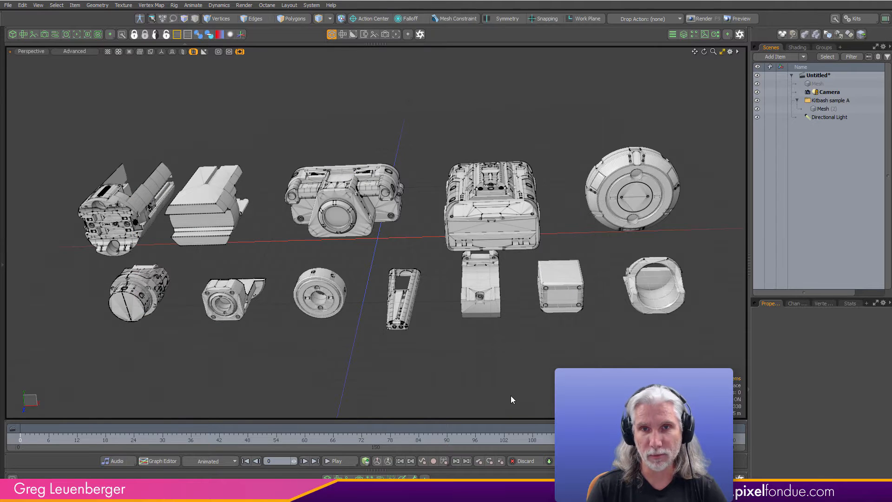
{"action": "left_click", "coordinate": [477, 249]}
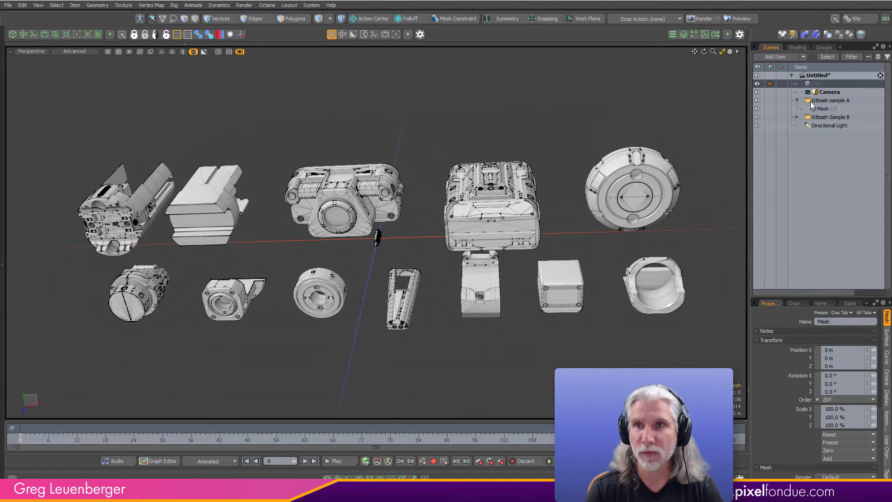
- Expand the Kitbash Sample B group and select all of its meshes, from Circle.077_Circle.013 to the last Cube mesh
{"action": "left_click", "coordinate": [797, 117]}
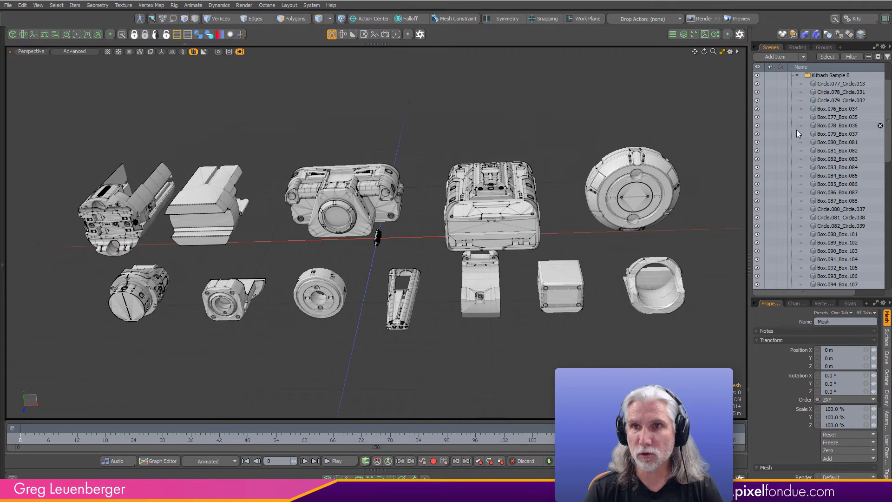
{"action": "left_click", "coordinate": [836, 83]}
{"action": "scroll", "coordinate": [889, 182], "scroll_direction": "down", "scroll_amount": 10}
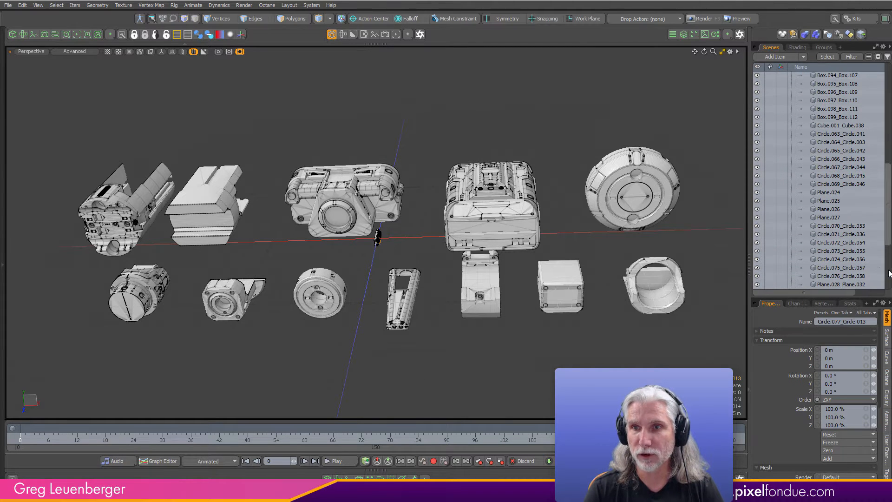
{"action": "left_click", "coordinate": [841, 276], "text": "shift"}
{"action": "scroll", "coordinate": [488, 267], "scroll_direction": "down", "scroll_amount": 2}
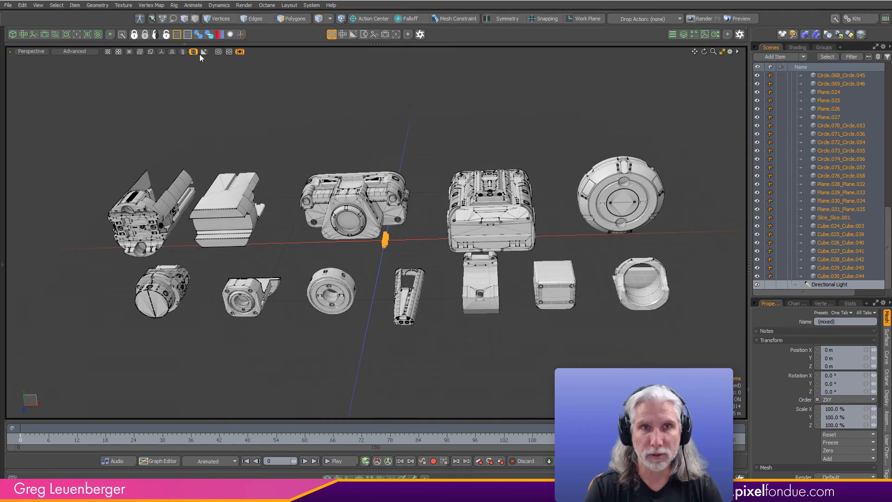
- Examine the selected Kitbash Sample B model up close, and compare its size with the Kitbash sample A parts
{"action": "key", "text": "shift+h"}
{"action": "left_click_drag", "start_coordinate": [338, 257], "coordinate": [432, 344], "text": "ctrl+alt"}
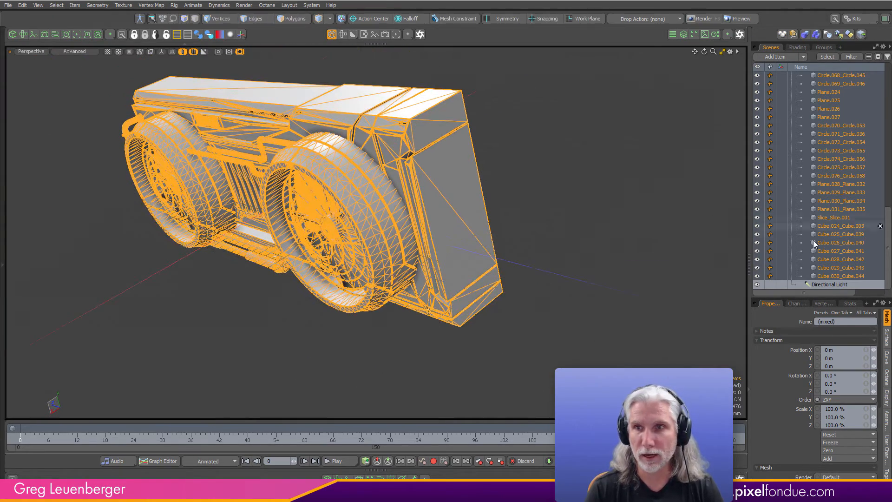
{"action": "left_click_drag", "start_coordinate": [889, 231], "coordinate": [883, 260]}
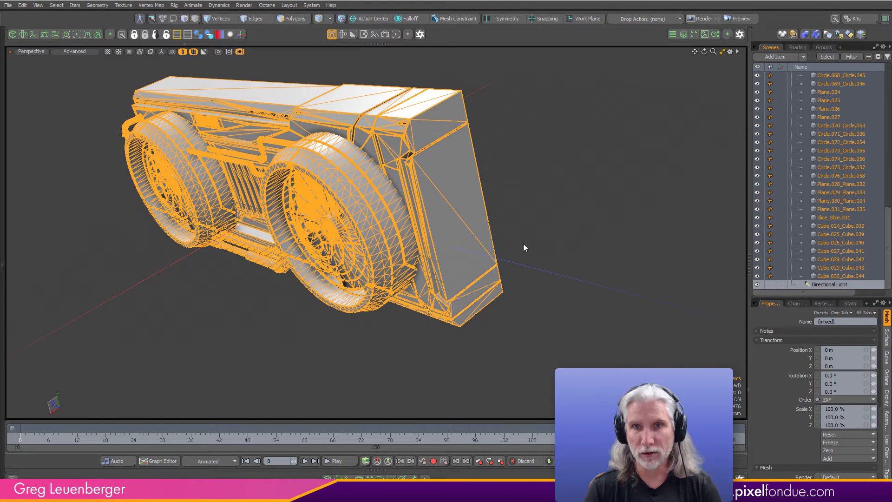
{"action": "key", "text": "ctrl+3"}
{"action": "left_click", "coordinate": [294, 311]}
{"action": "left_click_drag", "start_coordinate": [295, 311], "coordinate": [139, 279], "text": "ctrl+alt"}
{"action": "left_click_drag", "start_coordinate": [418, 251], "coordinate": [646, 193], "text": "alt"}
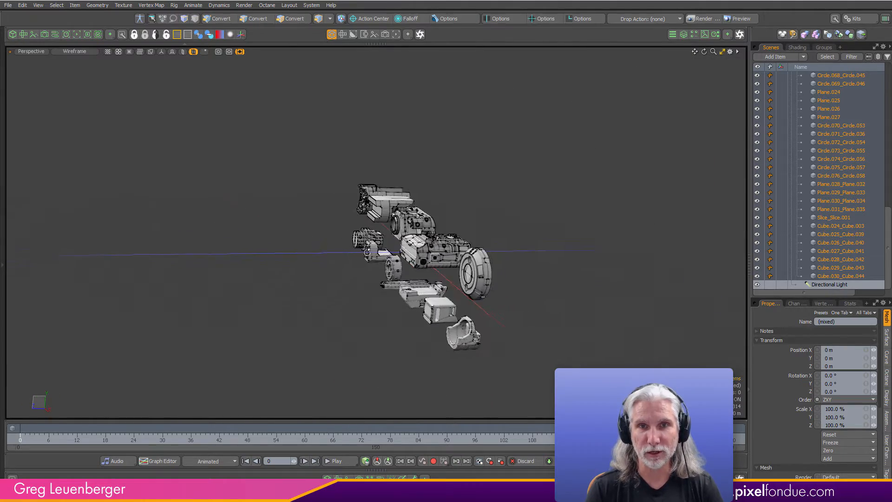
{"action": "left_click_drag", "start_coordinate": [464, 242], "coordinate": [358, 260], "text": "ctrl+alt"}
{"action": "left_click_drag", "start_coordinate": [432, 225], "coordinate": [378, 270], "text": "alt+shift"}
{"action": "left_click_drag", "start_coordinate": [378, 269], "coordinate": [467, 298], "text": "ctrl+alt"}
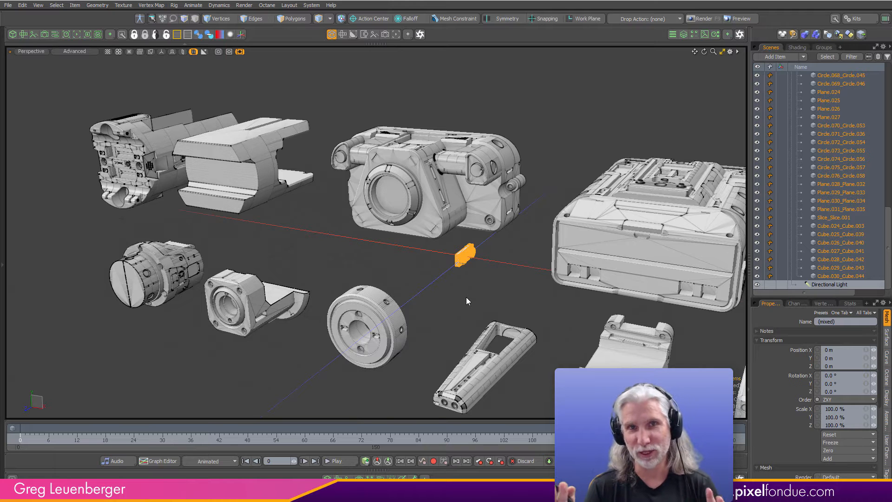
- Clear the mesh selection and collapse the Kitbash Sample B and Kitbash sample A groups in the item list
{"action": "left_click", "coordinate": [558, 116]}
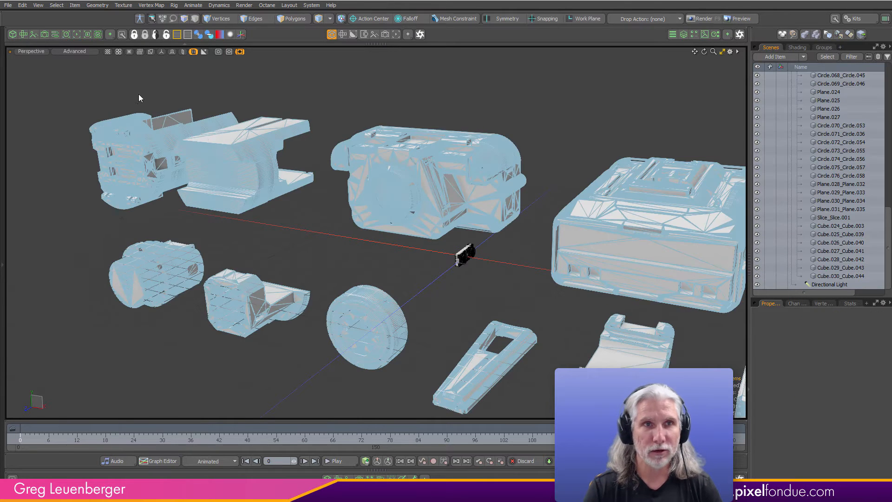
{"action": "scroll", "coordinate": [878, 159], "scroll_direction": "up", "scroll_amount": 15}
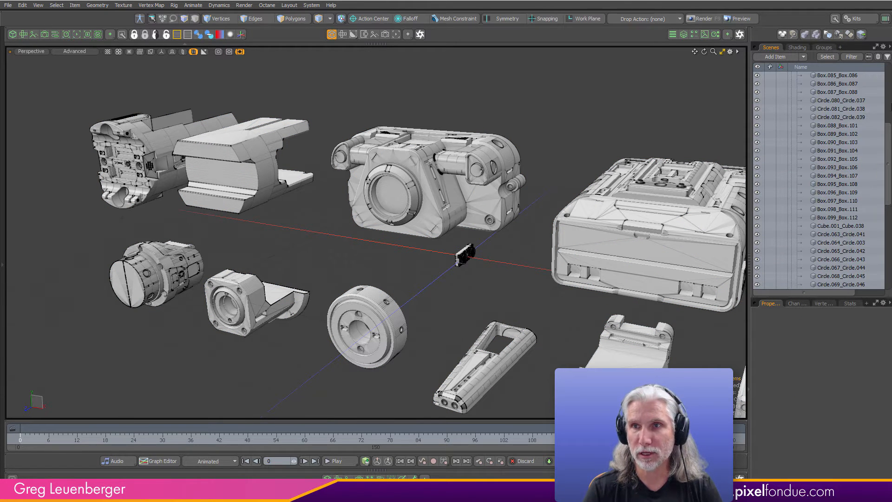
{"action": "left_click", "coordinate": [798, 117]}
{"action": "left_click", "coordinate": [797, 100]}
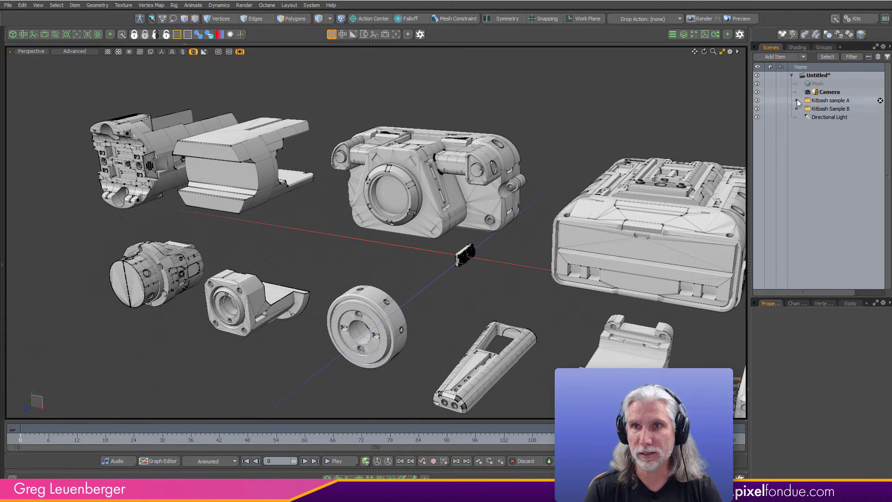
- Import Kitbash Sample C.obj into the current scene
{"action": "left_click", "coordinate": [8, 5]}
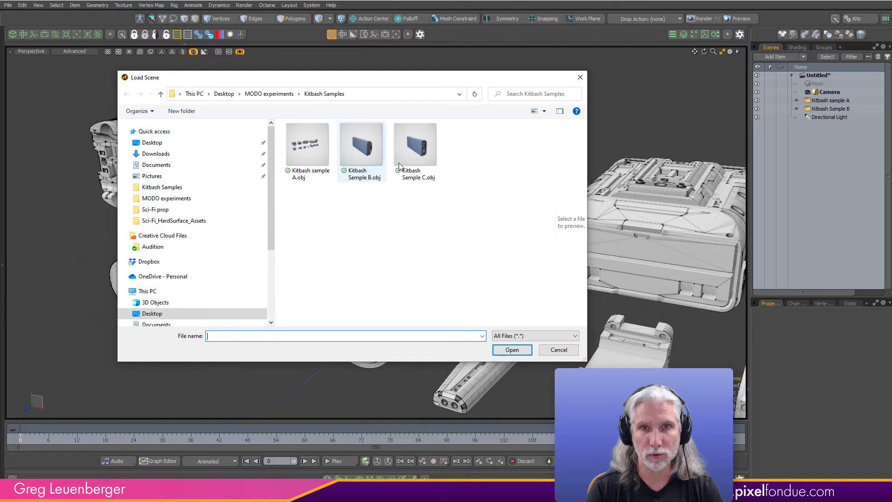
{"action": "left_click", "coordinate": [416, 146]}
{"action": "left_click", "coordinate": [511, 350]}
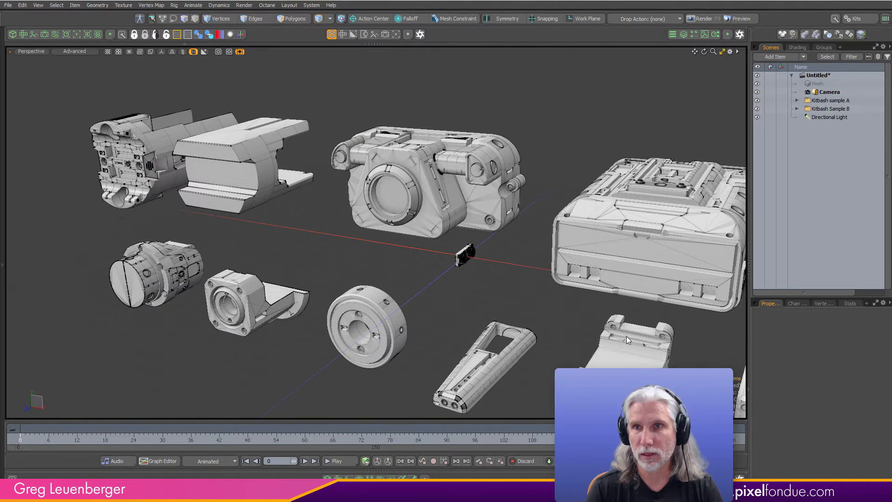
{"action": "left_click", "coordinate": [468, 250]}
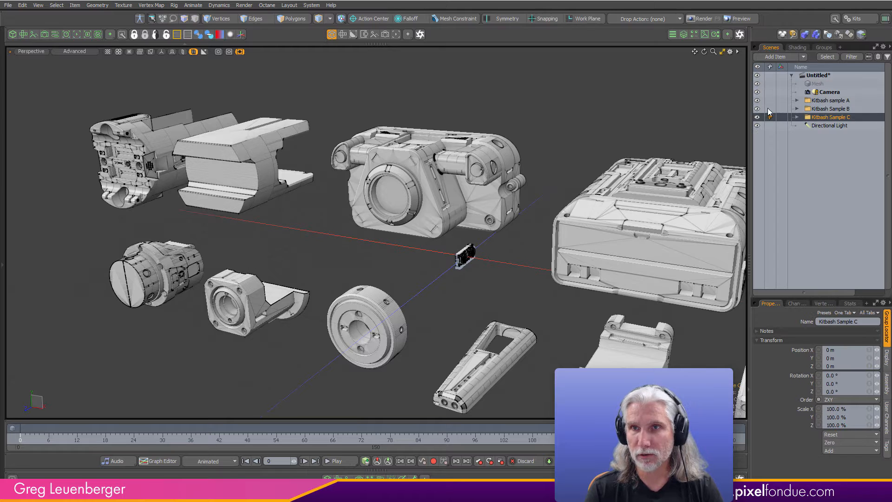
- Hide the Kitbash Sample B and C groups and fit the Kitbash sample A parts in the viewport
{"action": "left_click_drag", "start_coordinate": [756, 117], "coordinate": [757, 108]}
{"action": "left_click", "coordinate": [832, 101]}
{"action": "key", "text": "a"}
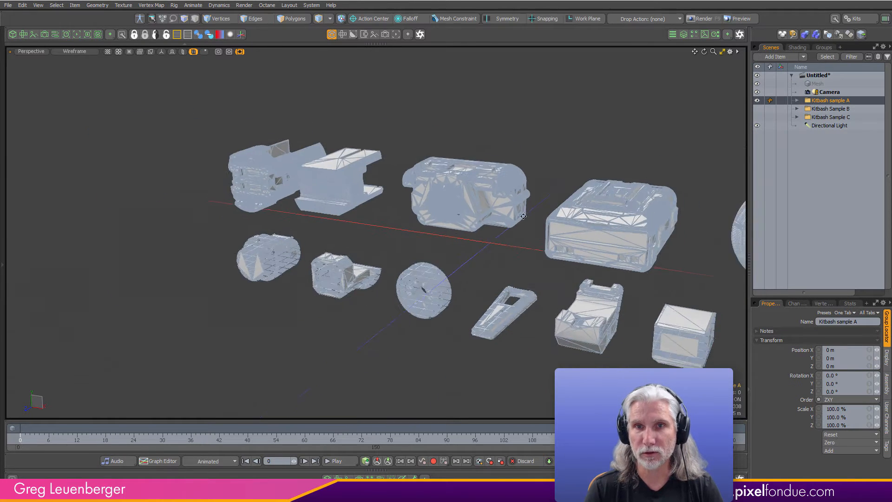
{"action": "left_click", "coordinate": [389, 371]}
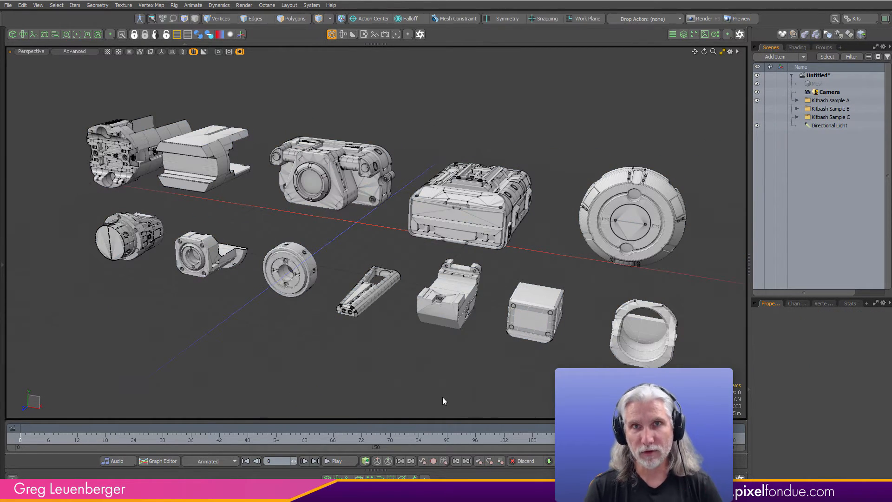
{"action": "left_click", "coordinate": [428, 308]}
{"action": "key", "text": "ctrl+s"}
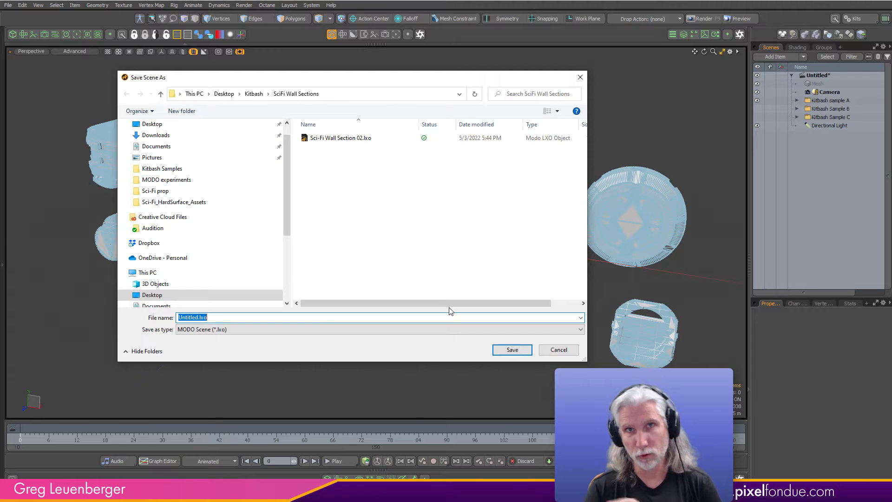
{"action": "left_click", "coordinate": [559, 349]}
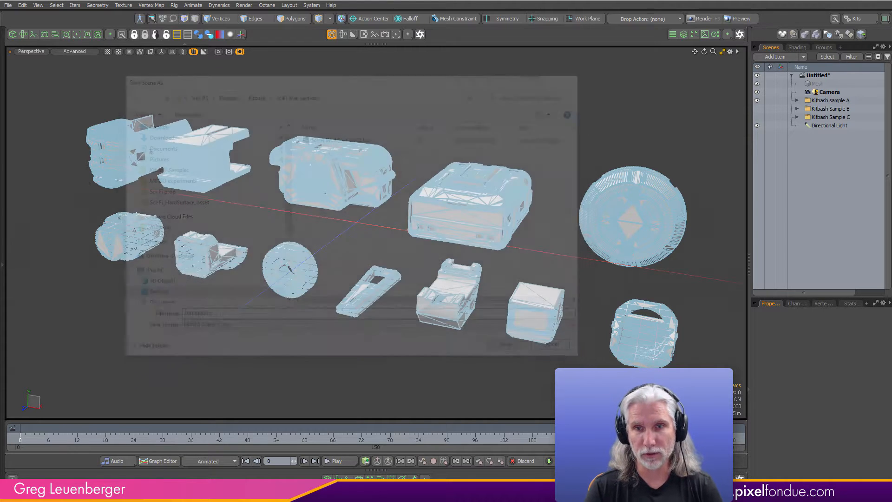
{"action": "left_click", "coordinate": [547, 406]}
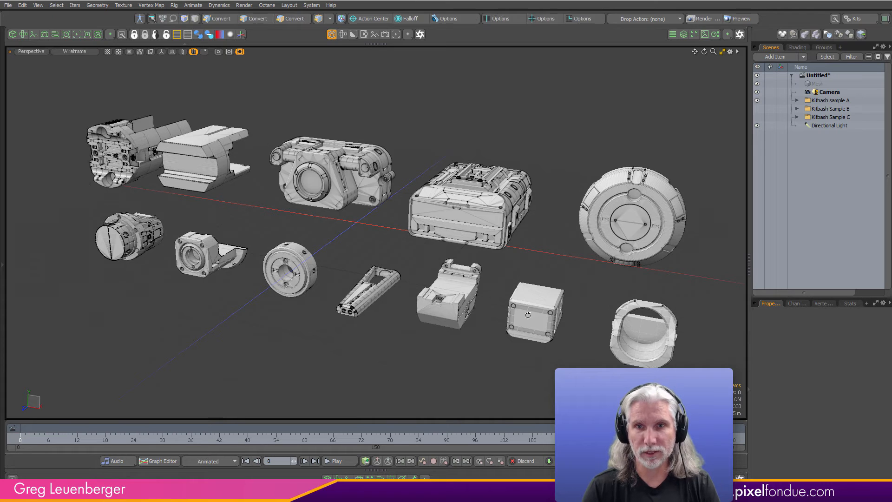
- Select the whole Kitbash sample A mesh, clear it, and select all connected polygons of the large box-shaped part
{"action": "left_click", "coordinate": [532, 318]}
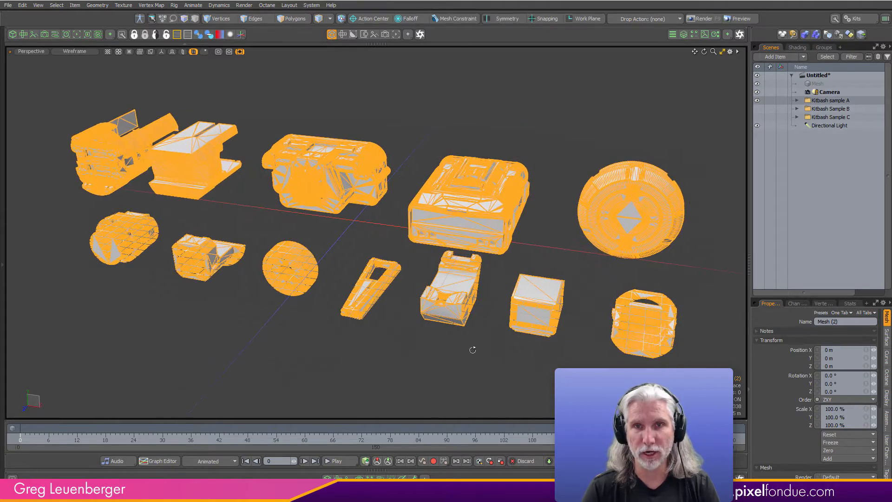
{"action": "left_click", "coordinate": [464, 364]}
{"action": "left_click", "coordinate": [291, 19]}
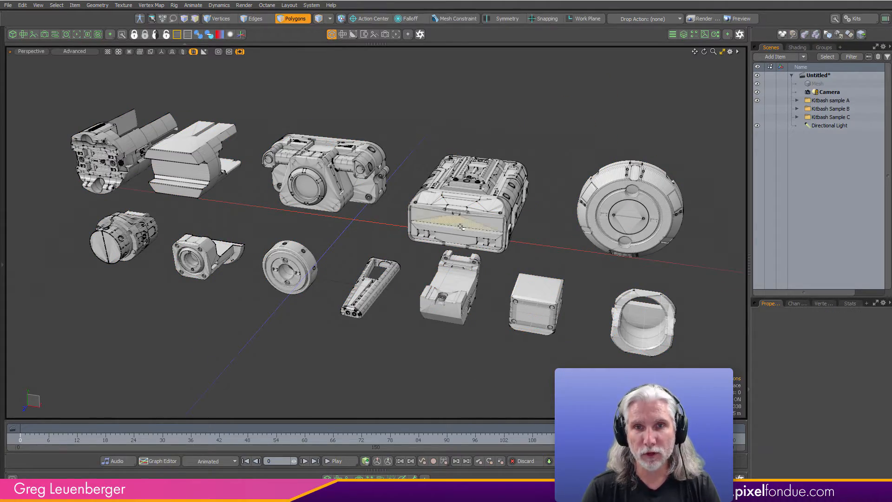
{"action": "double_click", "coordinate": [474, 218]}
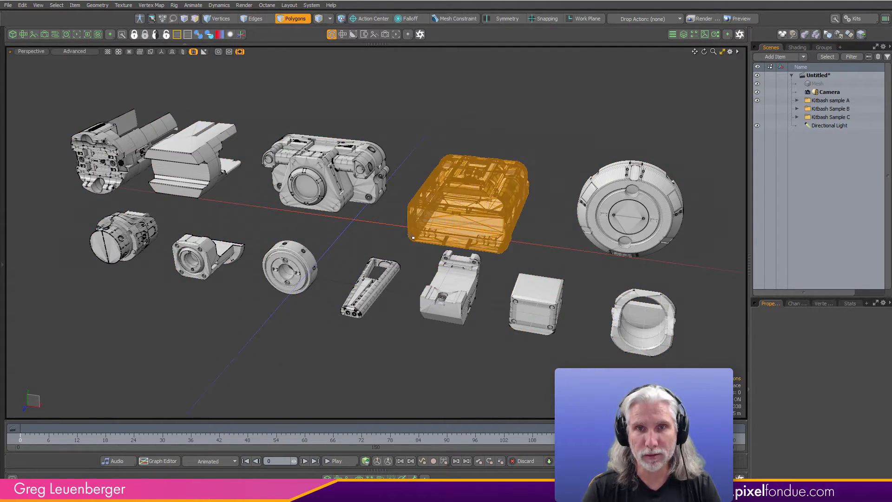
- Check the connected polygons of the camera-shaped part and of the grooved block beside it by selecting each in turn
{"action": "left_click", "coordinate": [307, 183]}
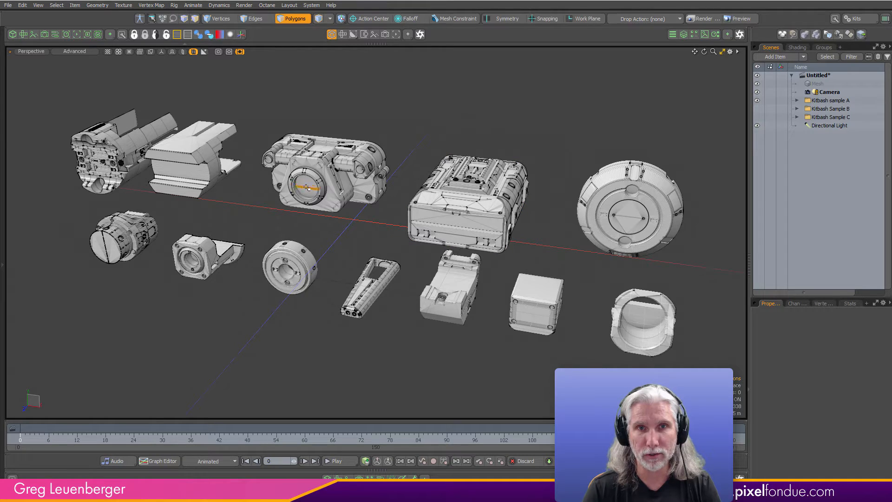
{"action": "double_click", "coordinate": [307, 186]}
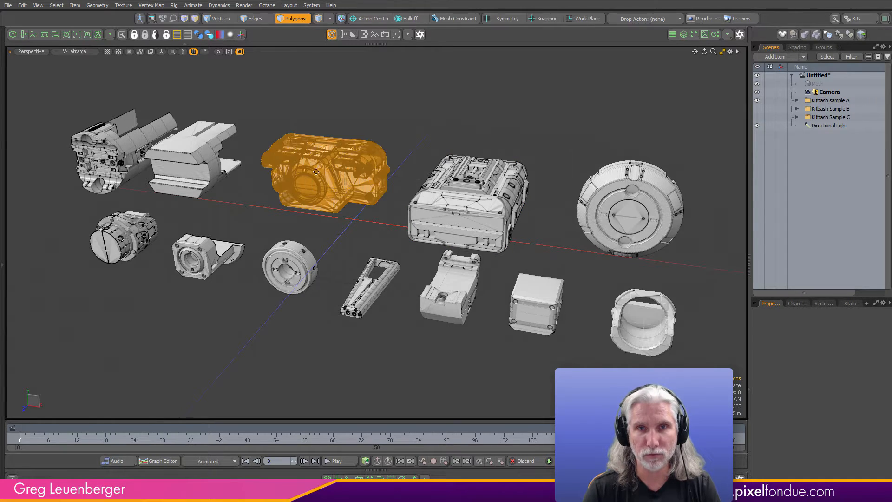
{"action": "left_click_drag", "start_coordinate": [307, 186], "coordinate": [398, 209], "text": "ctrl+alt"}
{"action": "left_click", "coordinate": [274, 200]}
{"action": "double_click", "coordinate": [274, 201]}
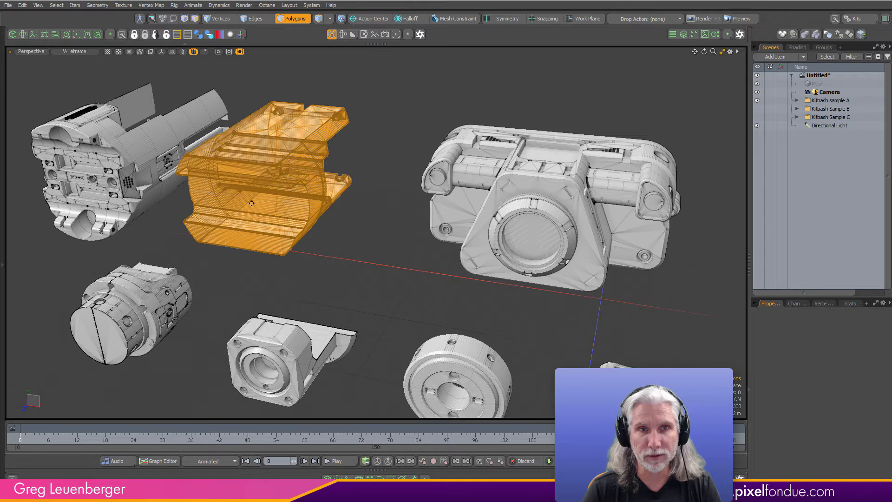
- Select all connected polygons of the detailed open-backed part, followed by those of the round-capped cylindrical part
{"action": "key", "text": "shift+a"}
{"action": "left_click", "coordinate": [258, 200]}
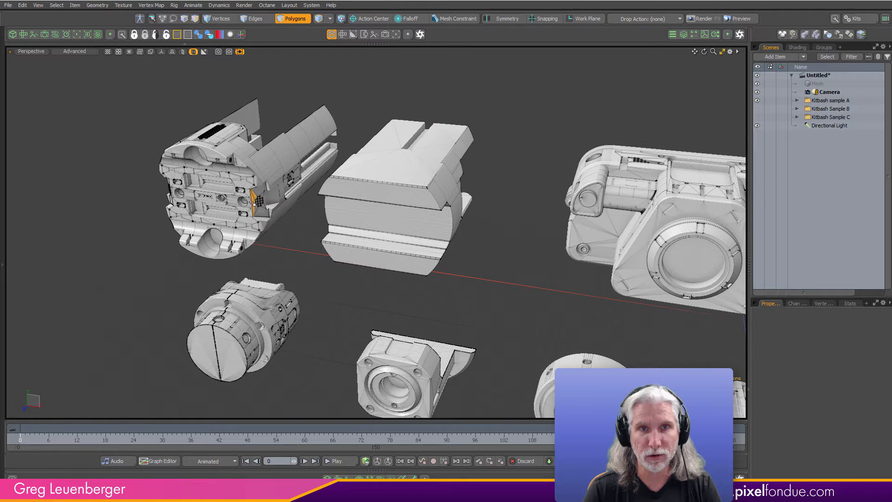
{"action": "double_click", "coordinate": [252, 203]}
{"action": "key", "text": "a"}
{"action": "left_click", "coordinate": [248, 282]}
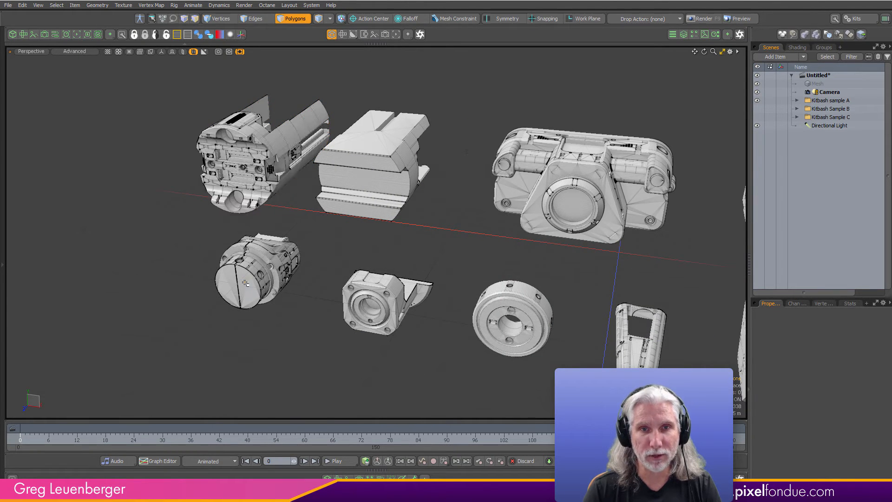
{"action": "double_click", "coordinate": [247, 282]}
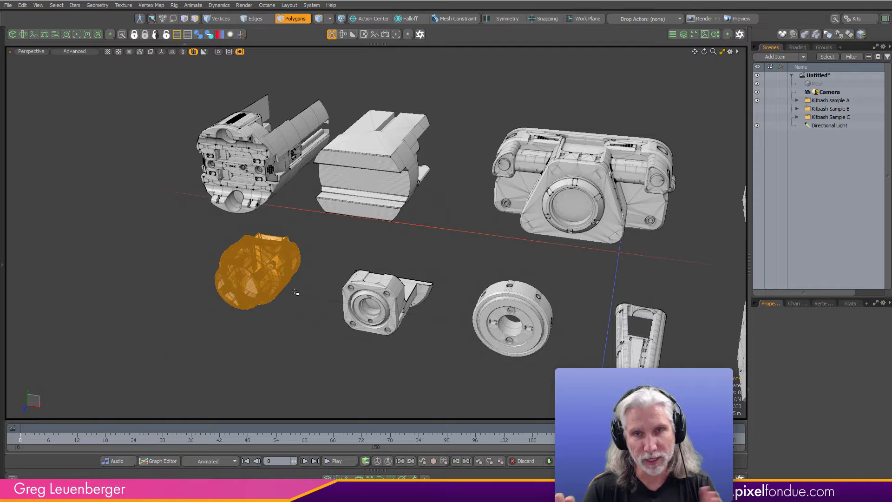
- Clear the polygon selection and bring all Kitbash sample A parts back into view
{"action": "left_click_drag", "start_coordinate": [461, 272], "coordinate": [374, 275], "text": "alt+shift"}
{"action": "left_click_drag", "start_coordinate": [374, 275], "coordinate": [307, 338], "text": "ctrl+alt"}
{"action": "left_click_drag", "start_coordinate": [421, 262], "coordinate": [384, 321], "text": "alt+shift"}
{"action": "left_click", "coordinate": [620, 209]}
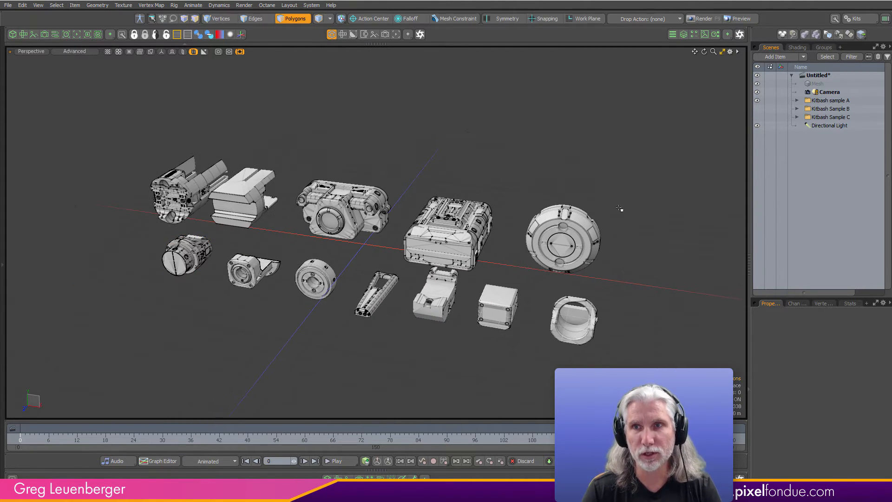
- Expand the Kitbash sample A group and unmerge its single mesh into separate mesh items
{"action": "left_click", "coordinate": [797, 100]}
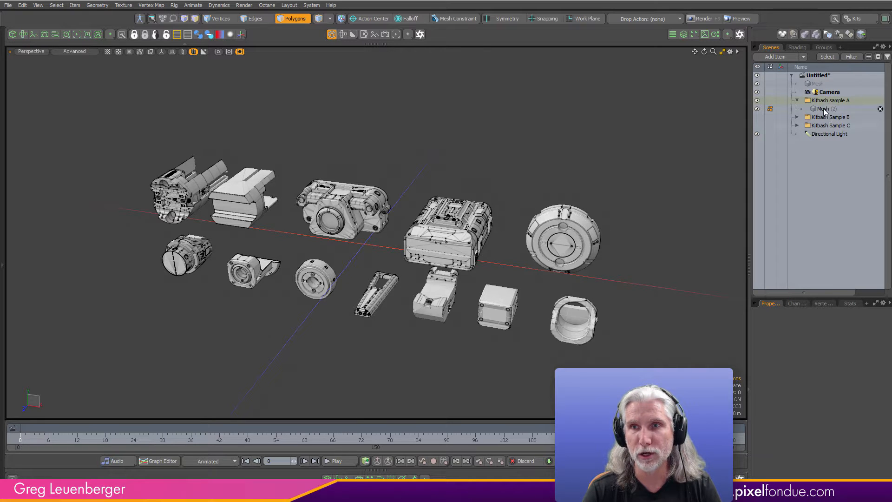
{"action": "left_click", "coordinate": [822, 108]}
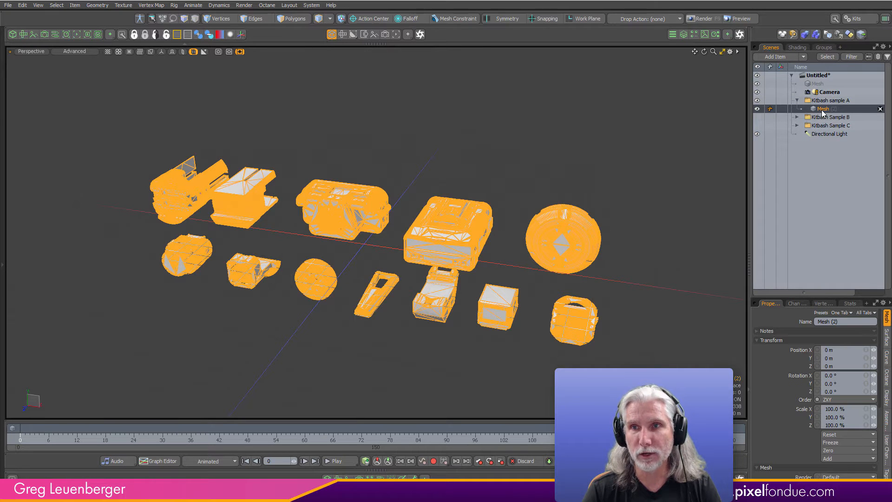
{"action": "right_click", "coordinate": [823, 111]}
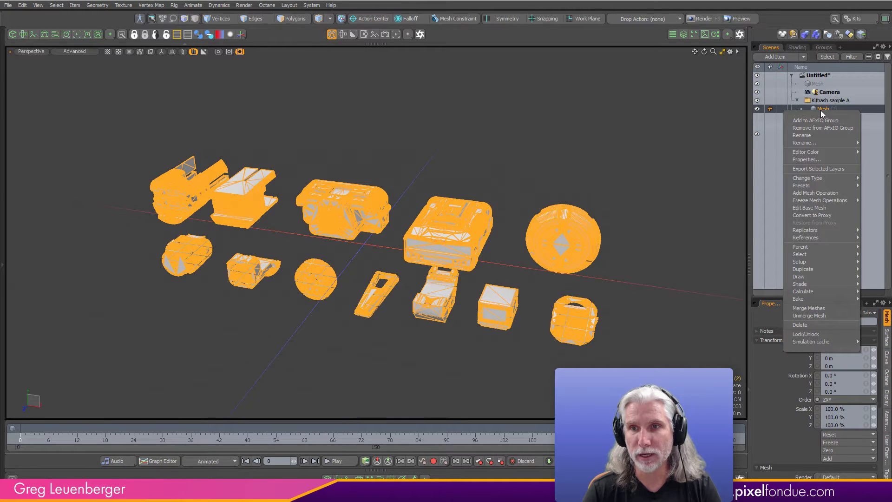
{"action": "left_click", "coordinate": [815, 316]}
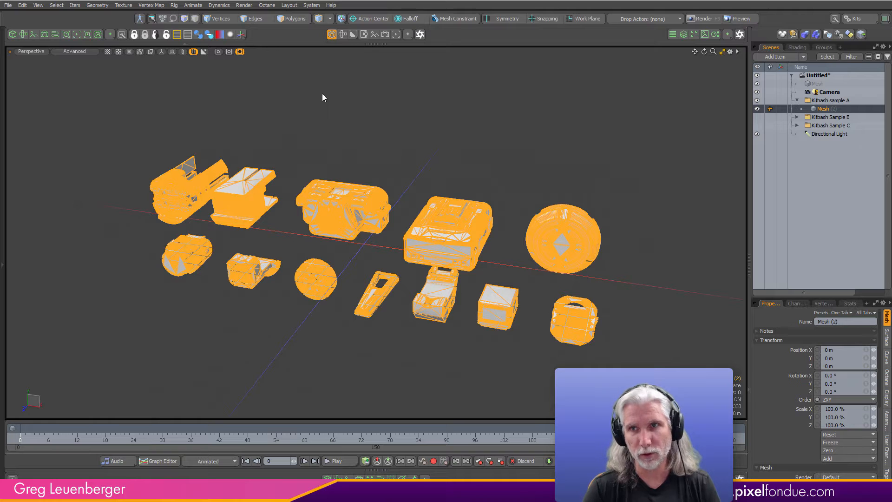
{"action": "right_click", "coordinate": [785, 109]}
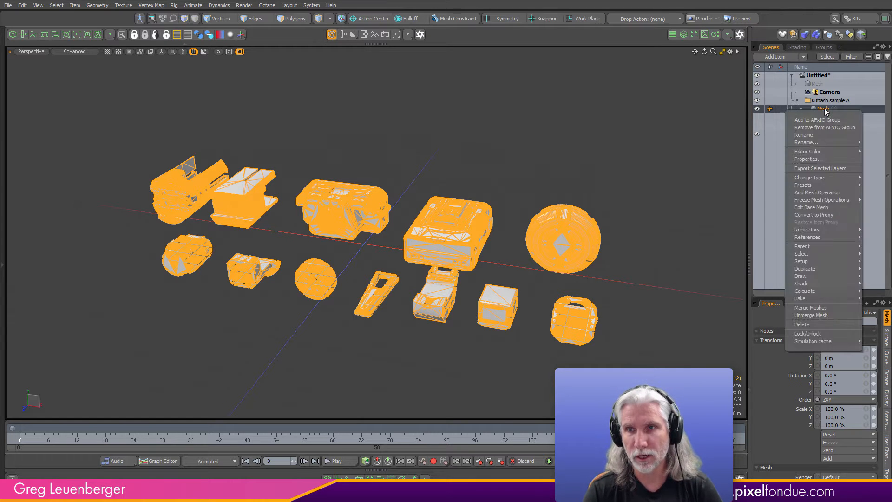
{"action": "left_click", "coordinate": [809, 308]}
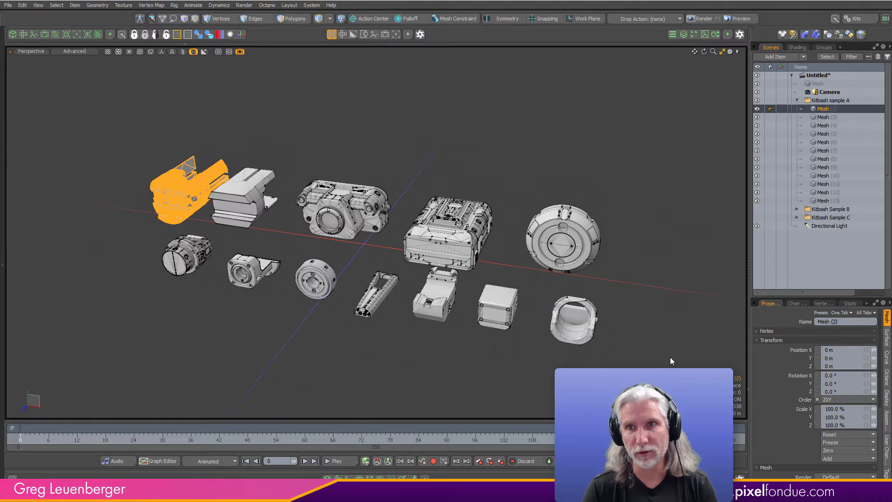
- Select the unmerged Kitbash sample A mesh items one after another to check which part each contains
{"action": "left_click", "coordinate": [823, 117]}
{"action": "left_click", "coordinate": [823, 125]}
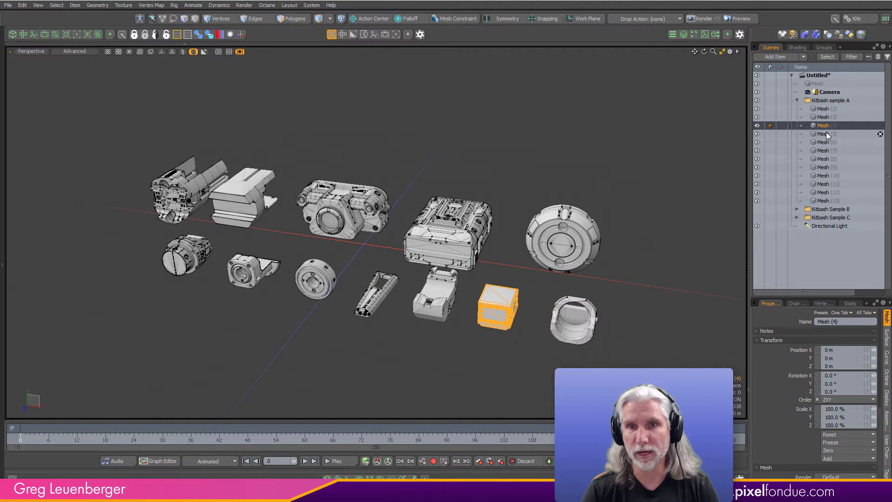
{"action": "left_click", "coordinate": [826, 134]}
{"action": "left_click", "coordinate": [825, 142]}
{"action": "left_click", "coordinate": [824, 151]}
{"action": "left_click", "coordinate": [824, 159]}
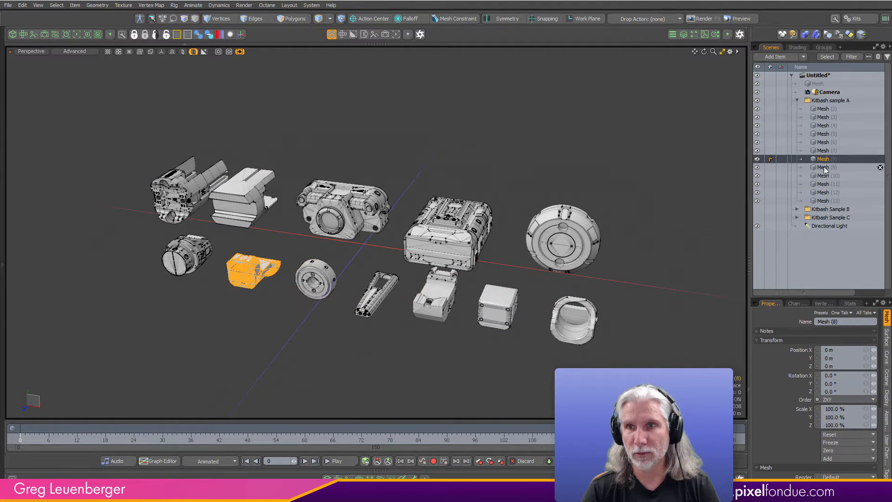
{"action": "left_click", "coordinate": [823, 167]}
{"action": "left_click", "coordinate": [823, 175]}
{"action": "left_click", "coordinate": [821, 184]}
{"action": "left_click", "coordinate": [820, 192]}
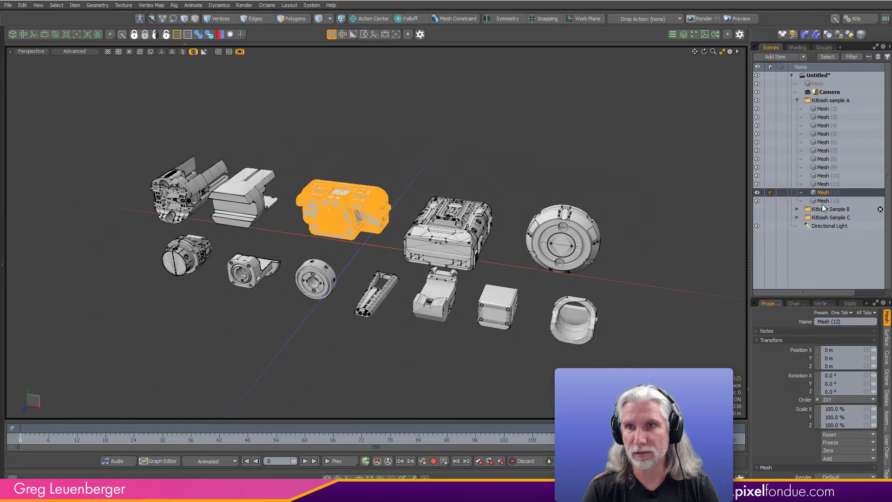
{"action": "left_click", "coordinate": [822, 201]}
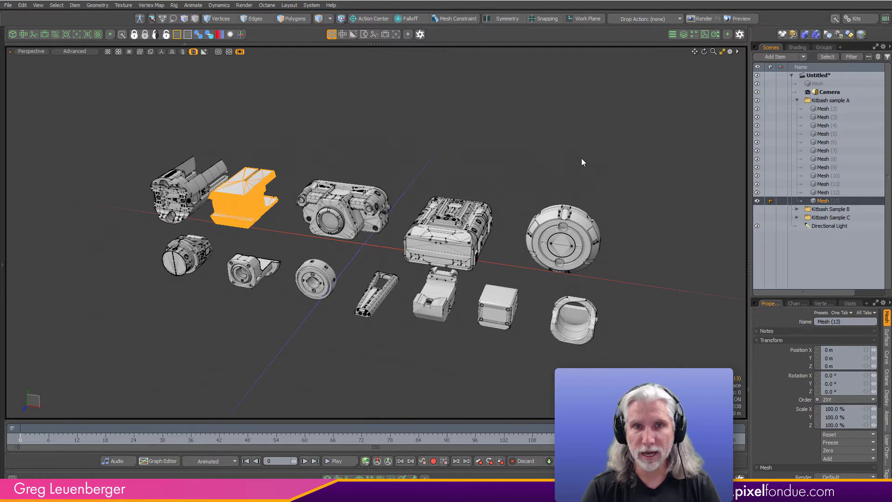
- Select the large disc's mesh and examine its connected polygons up close in polygon selection mode
{"action": "left_click", "coordinate": [561, 248]}
{"action": "key", "text": "3"}
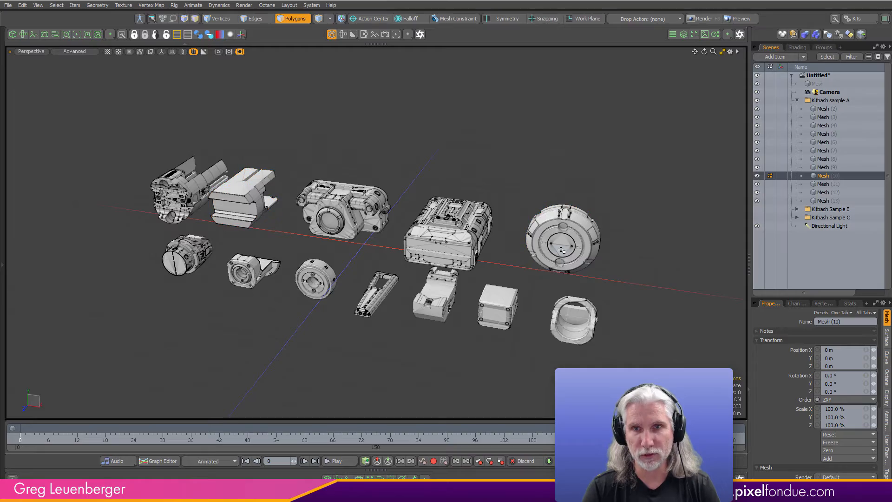
{"action": "left_click_drag", "start_coordinate": [562, 248], "coordinate": [616, 215], "text": "ctrl+alt"}
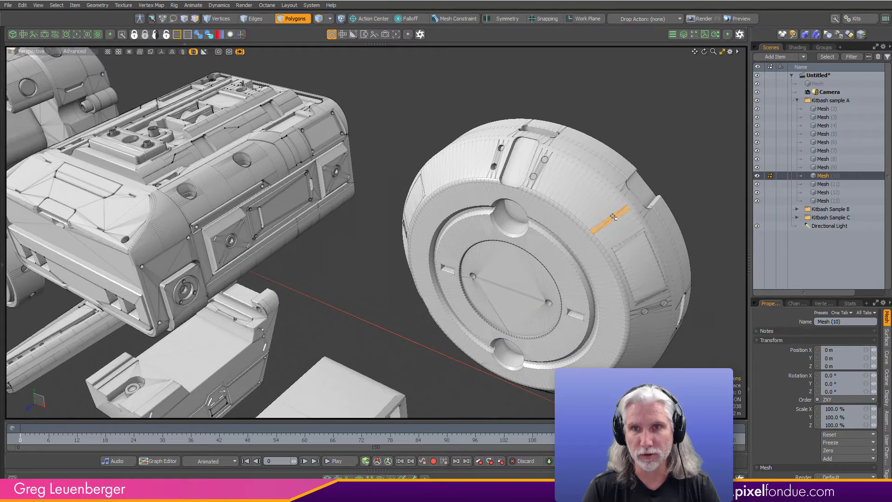
{"action": "double_click", "coordinate": [614, 216]}
{"action": "left_click", "coordinate": [665, 156]}
{"action": "left_click_drag", "start_coordinate": [649, 157], "coordinate": [629, 193], "text": "ctrl+alt"}
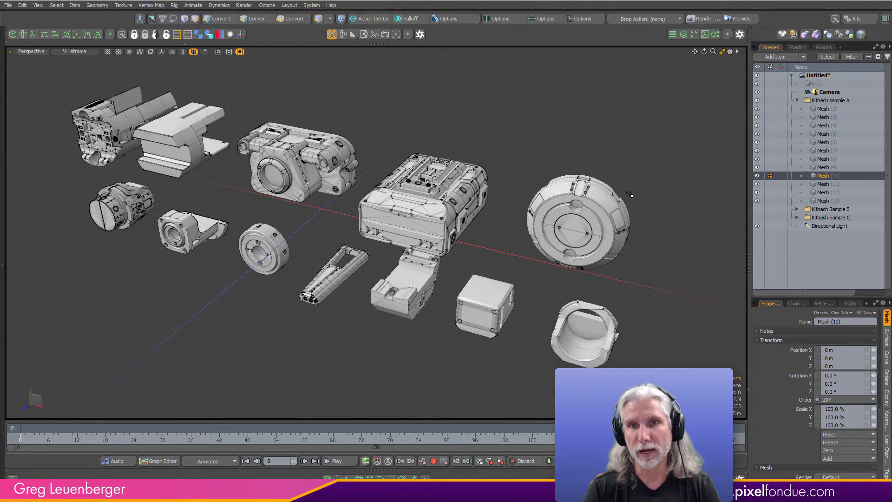
- Select Mesh (10) to Mesh (13) and look up the Merge Meshes command without applying it
{"action": "left_click", "coordinate": [823, 200], "text": "shift"}
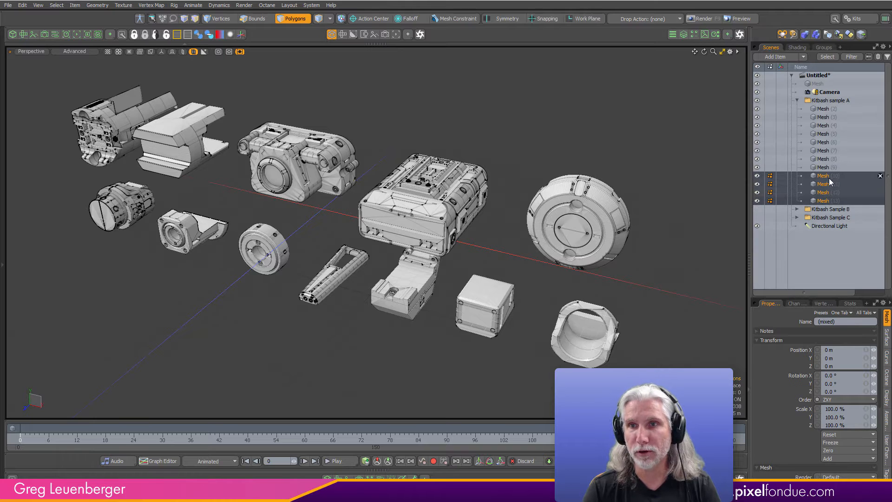
{"action": "right_click", "coordinate": [818, 194]}
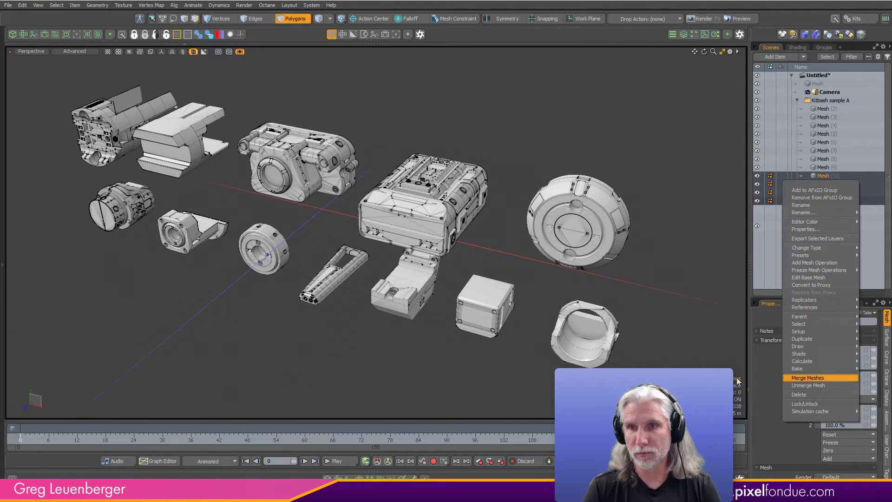
{"action": "left_click", "coordinate": [827, 209]}
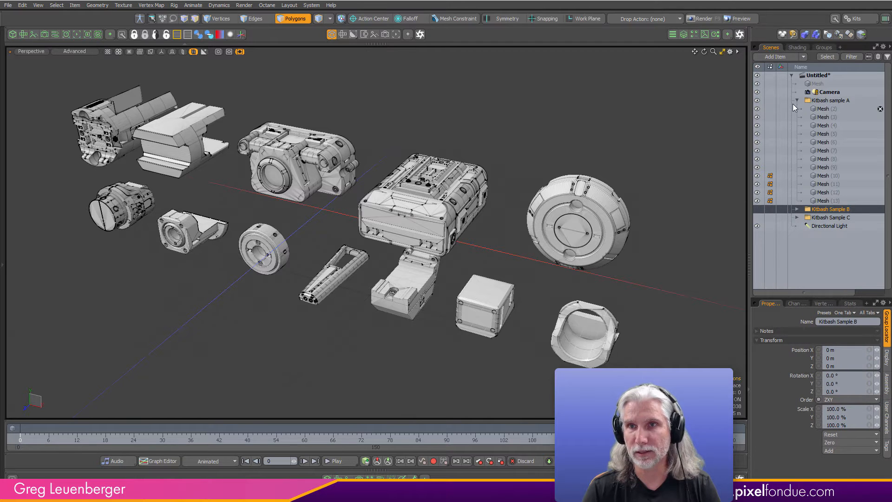
- Hide the Kitbash sample A group, show and expand the Kitbash Sample B group, and fit its model in the viewport
{"action": "left_click", "coordinate": [759, 100]}
{"action": "left_click", "coordinate": [757, 209]}
{"action": "left_click", "coordinate": [797, 210]}
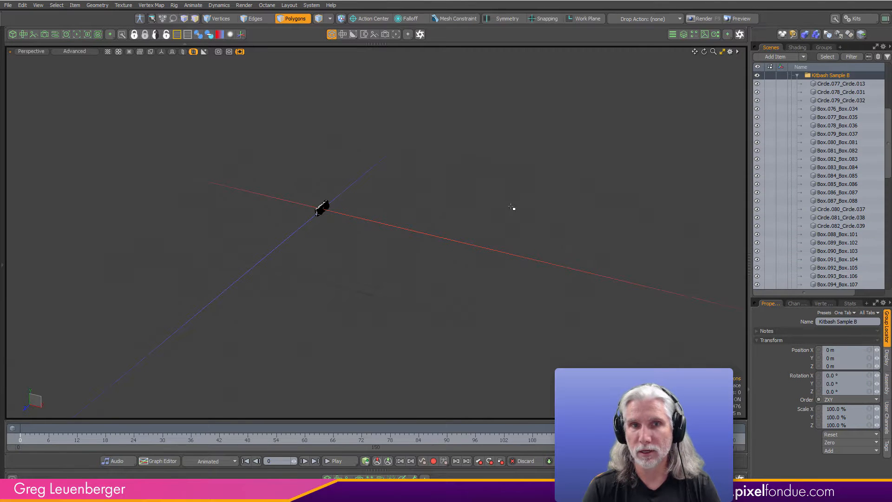
{"action": "key", "text": "a"}
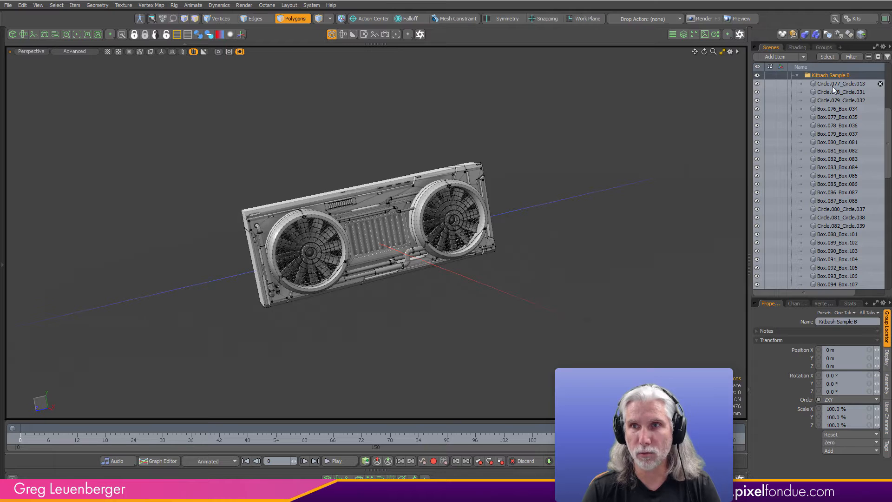
- Select the fan housings and other pieces of the Kitbash Sample B model to check how it is divided into meshes
{"action": "left_click", "coordinate": [437, 205]}
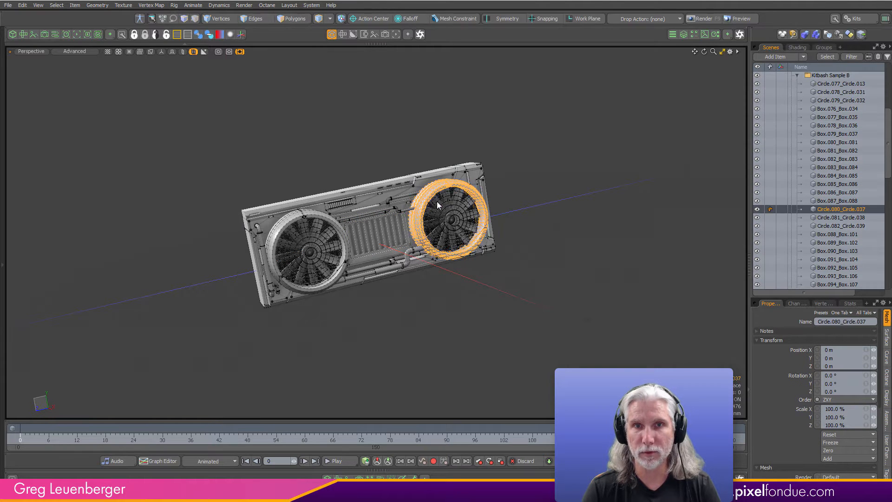
{"action": "left_click", "coordinate": [450, 236]}
{"action": "left_click", "coordinate": [304, 228]}
{"action": "left_click", "coordinate": [343, 193]}
- Merge all meshes of the Kitbash Sample B model with Transform Compensation, and toggle the merged mesh's visibility to check it
{"action": "right_click_drag", "start_coordinate": [204, 139], "coordinate": [576, 357]}
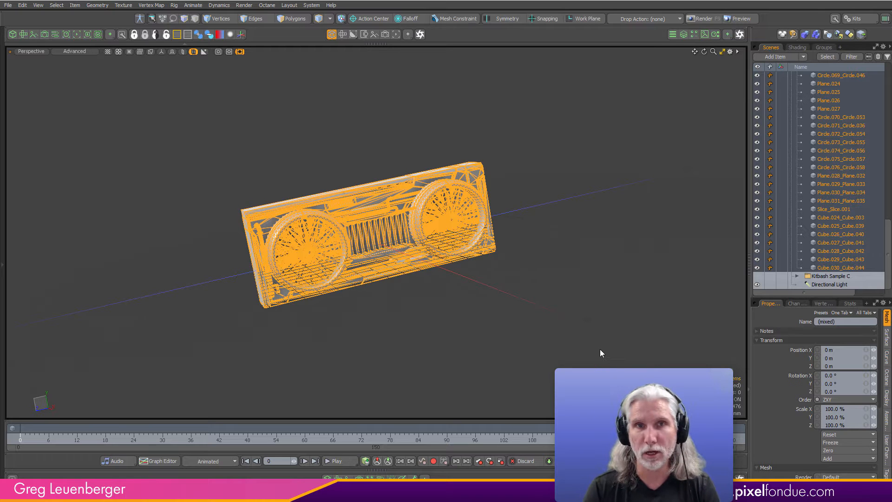
{"action": "right_click", "coordinate": [831, 236]}
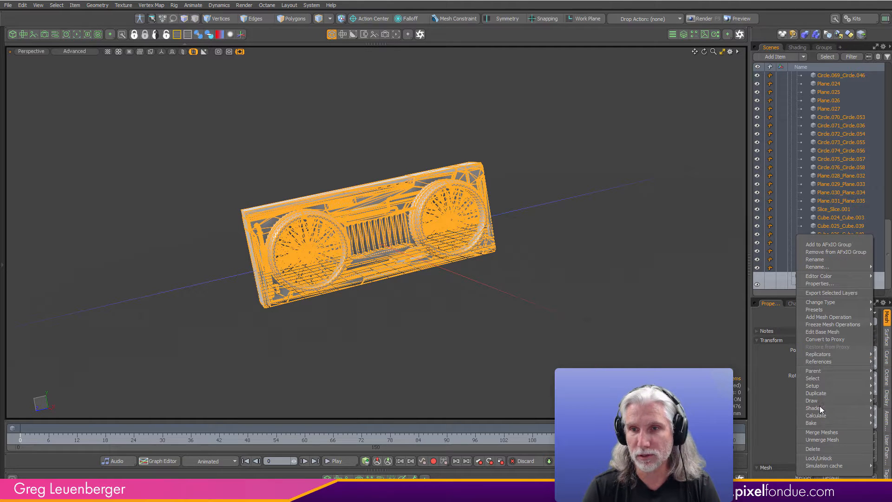
{"action": "left_click", "coordinate": [822, 432]}
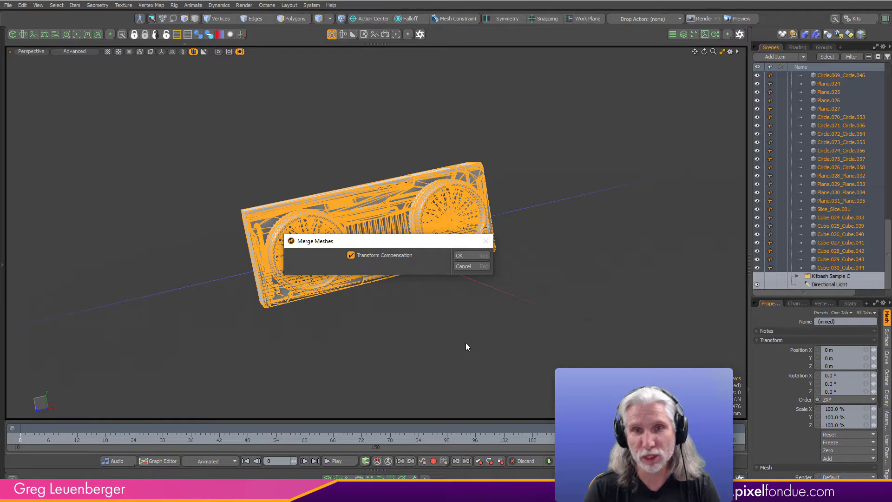
{"action": "left_click", "coordinate": [490, 254]}
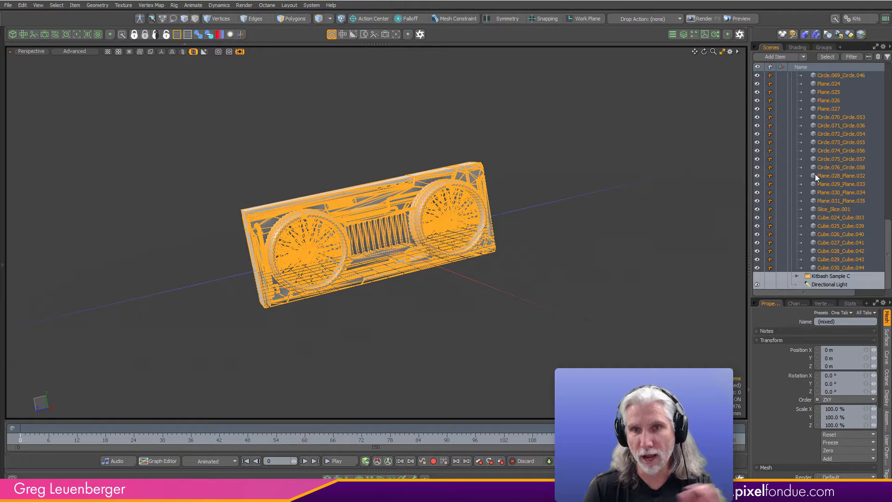
{"action": "left_click", "coordinate": [757, 218]}
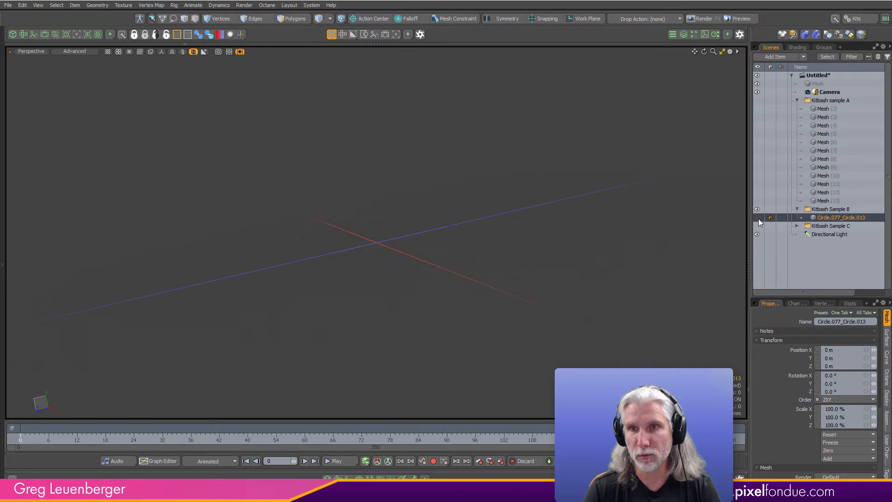
{"action": "left_click", "coordinate": [756, 218]}
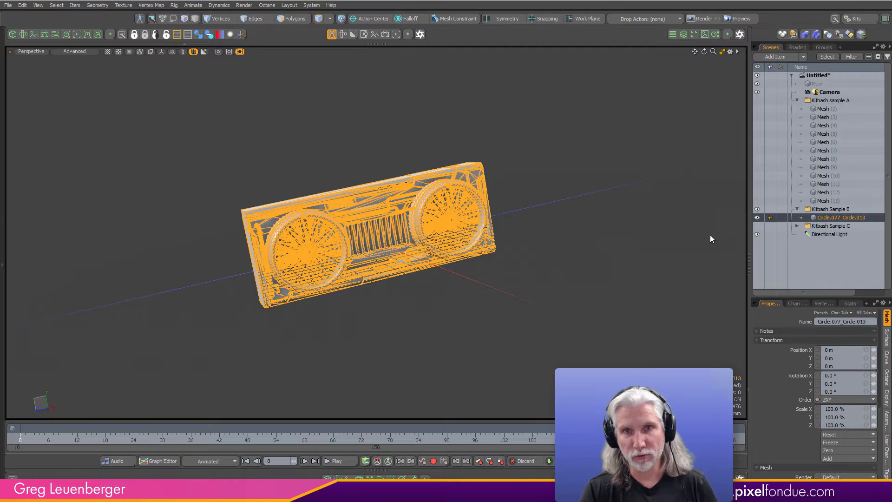
- Unmerge the Kitbash Sample B mesh and select individual fan blades and the central vent grille to check how it is divided
{"action": "right_click", "coordinate": [829, 217]}
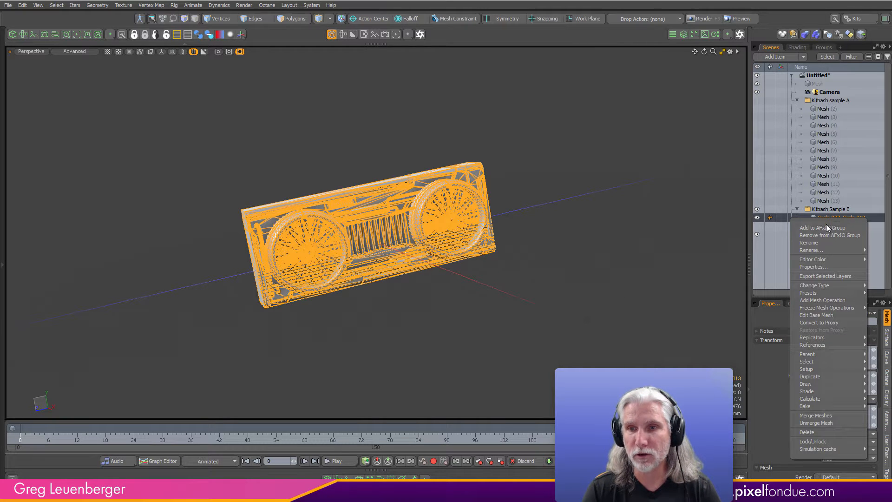
{"action": "left_click", "coordinate": [816, 424]}
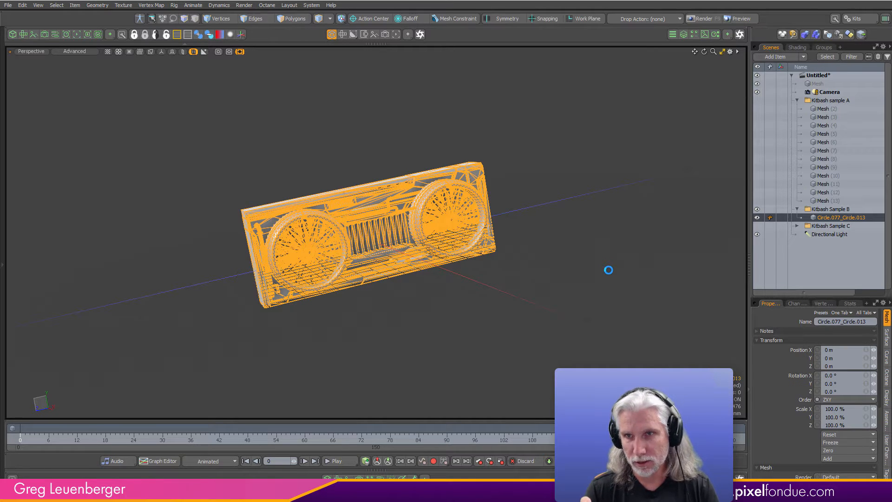
{"action": "scroll", "coordinate": [322, 265], "scroll_direction": "up", "scroll_amount": 8}
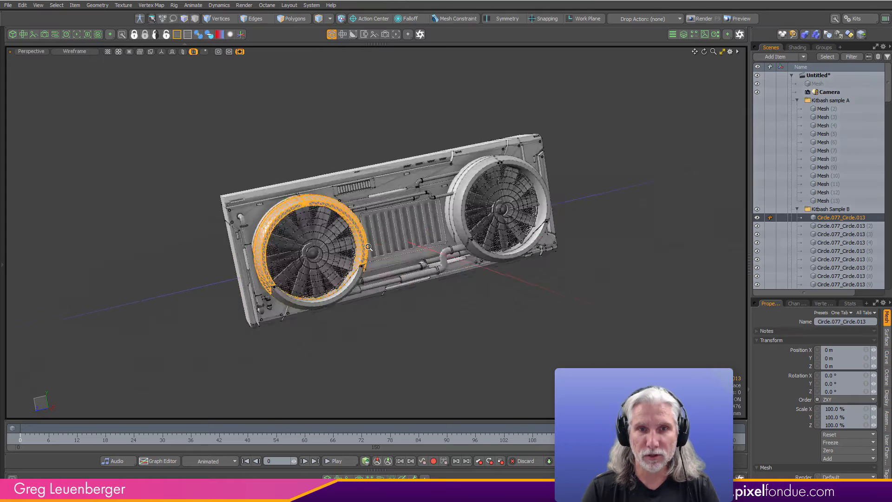
{"action": "left_click_drag", "start_coordinate": [403, 280], "coordinate": [420, 281], "text": "alt"}
{"action": "left_click", "coordinate": [420, 282]}
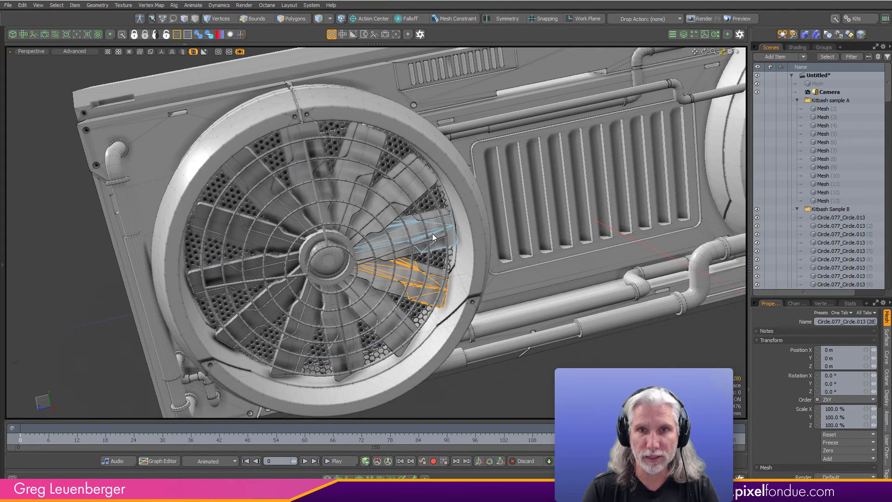
{"action": "left_click", "coordinate": [431, 217], "text": "shift"}
{"action": "left_click", "coordinate": [430, 214], "text": "shift"}
{"action": "left_click", "coordinate": [391, 289], "text": "shift"}
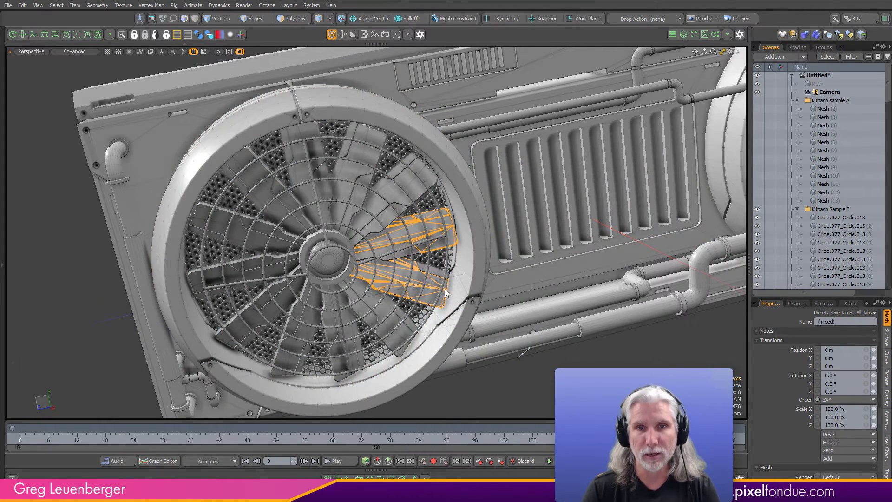
{"action": "scroll", "coordinate": [575, 231], "scroll_direction": "down", "scroll_amount": 5}
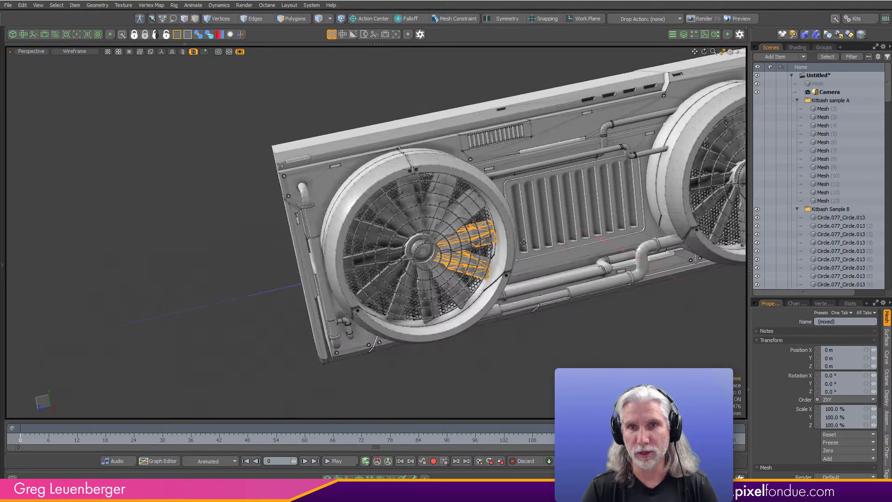
{"action": "left_click_drag", "start_coordinate": [575, 230], "coordinate": [462, 236], "text": "alt+shift"}
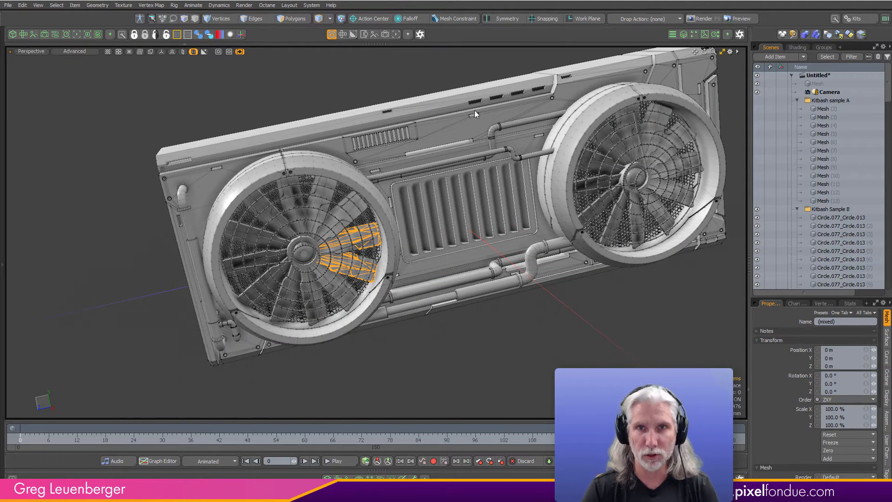
{"action": "left_click", "coordinate": [474, 190]}
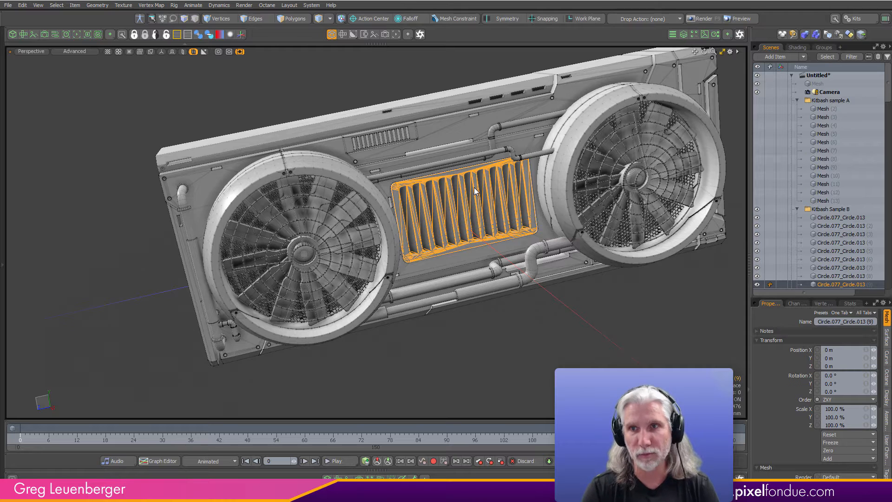
- Select every separated piece in the Kitbash Sample B group and merge them into one mesh again
{"action": "left_click", "coordinate": [840, 218]}
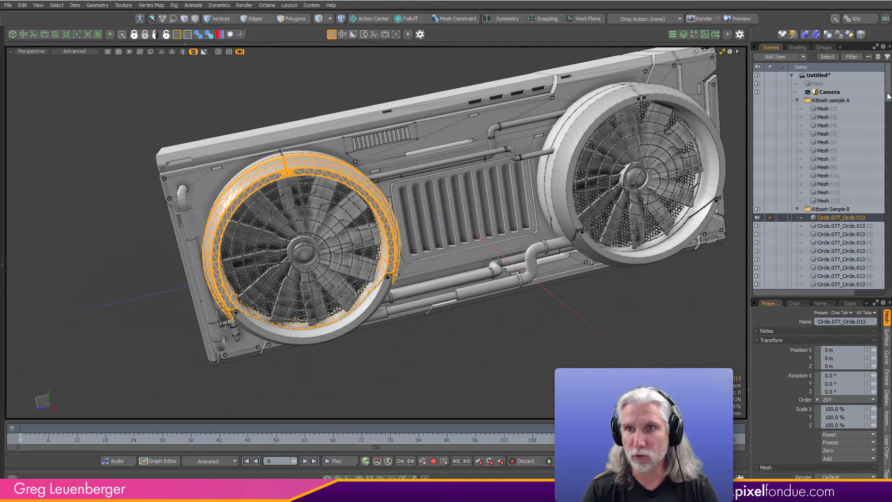
{"action": "left_click_drag", "start_coordinate": [888, 96], "coordinate": [889, 275]}
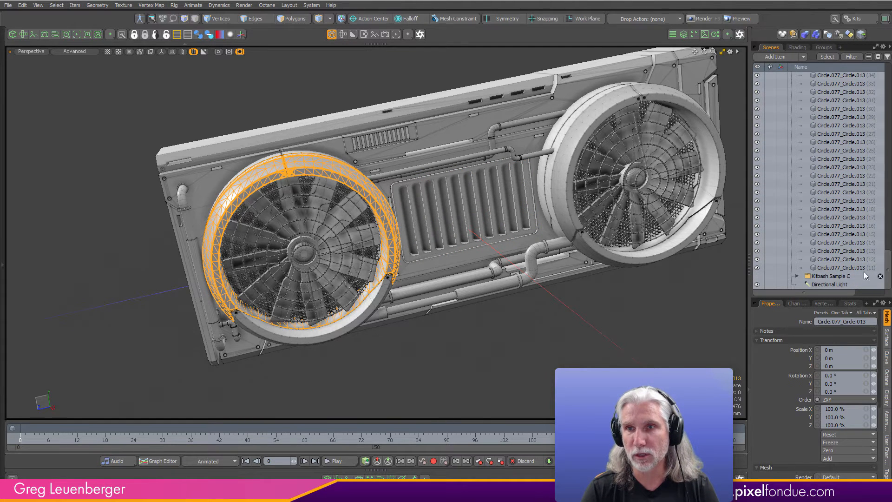
{"action": "left_click", "coordinate": [863, 274], "text": "shift"}
{"action": "right_click", "coordinate": [841, 258]}
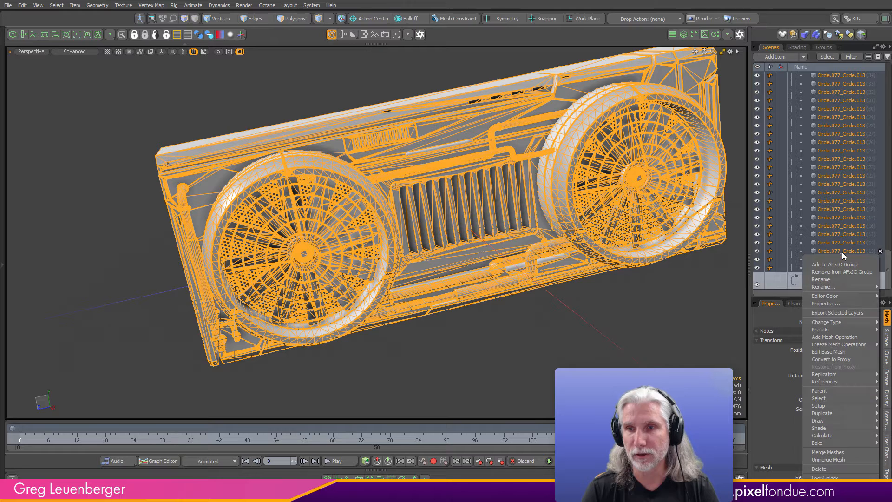
{"action": "left_click", "coordinate": [843, 452]}
{"action": "left_click", "coordinate": [478, 265]}
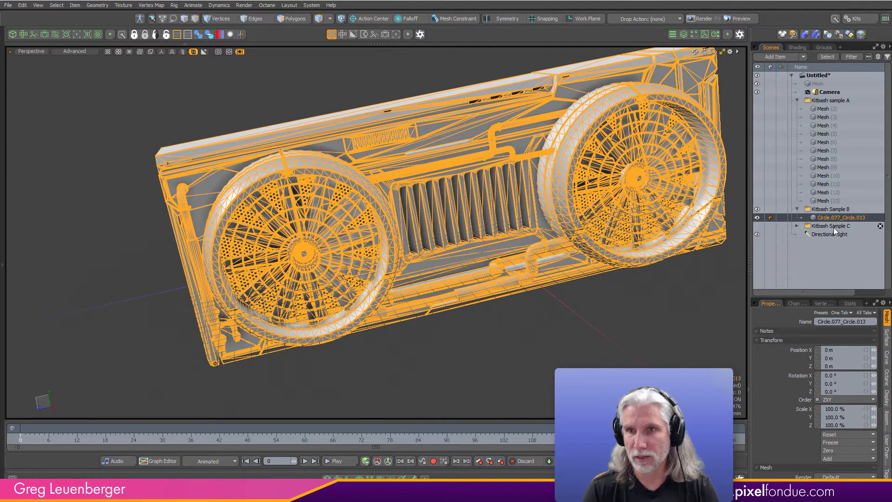
- Hide the Kitbash Sample B group, and show and expand the Kitbash Sample C group
{"action": "left_click", "coordinate": [757, 209]}
{"action": "left_click", "coordinate": [758, 225]}
{"action": "left_click", "coordinate": [796, 225]}
{"action": "scroll", "coordinate": [837, 116], "scroll_direction": "down", "scroll_amount": 5}
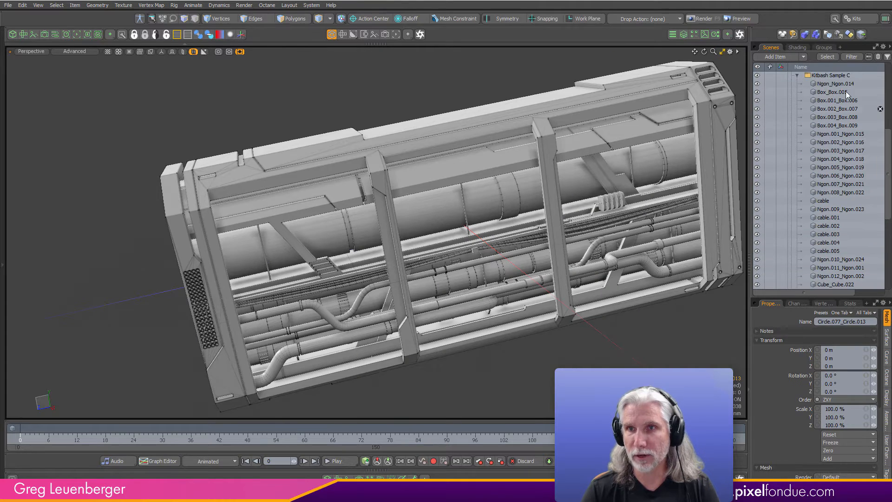
- Merge all Kitbash Sample C meshes, from Ngon_Ngon.014 to Cube.018_Cube.033, into one mesh and select it
{"action": "left_click", "coordinate": [841, 84]}
{"action": "scroll", "coordinate": [889, 220], "scroll_direction": "down", "scroll_amount": 6}
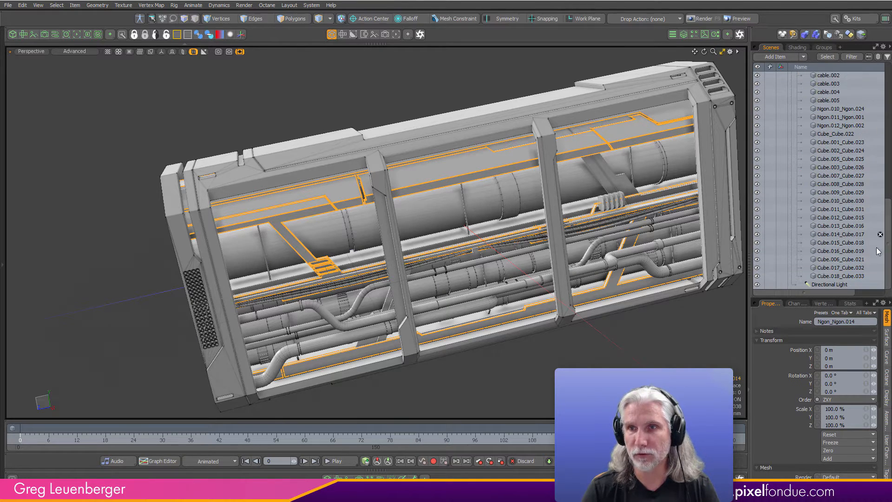
{"action": "left_click", "coordinate": [844, 274], "text": "shift"}
{"action": "right_click", "coordinate": [836, 242]}
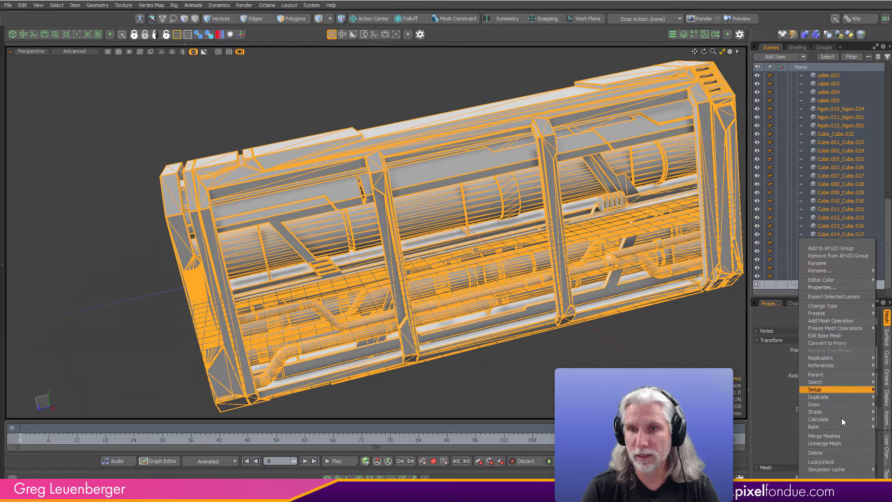
{"action": "left_click", "coordinate": [827, 437]}
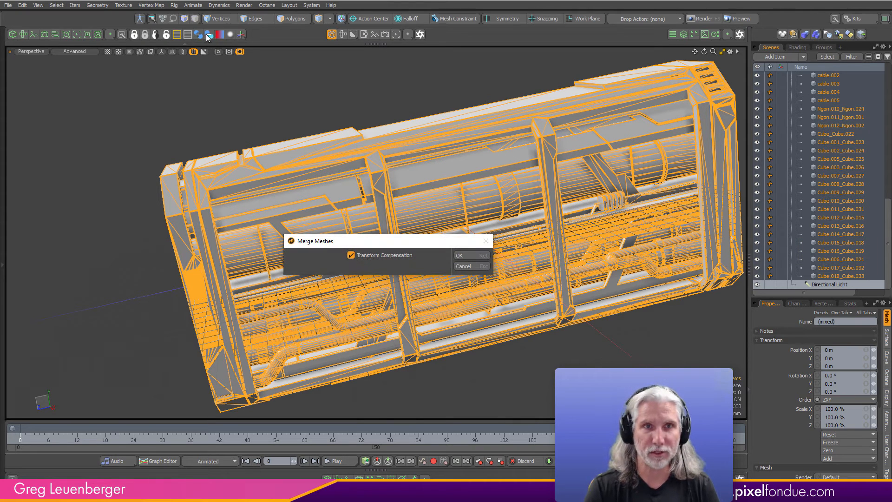
{"action": "left_click", "coordinate": [483, 265]}
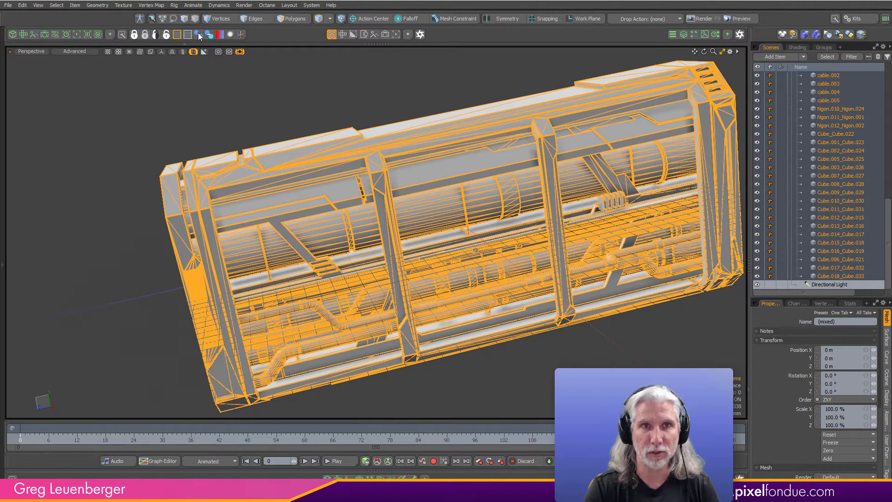
{"action": "left_click", "coordinate": [198, 34]}
{"action": "left_click", "coordinate": [482, 263]}
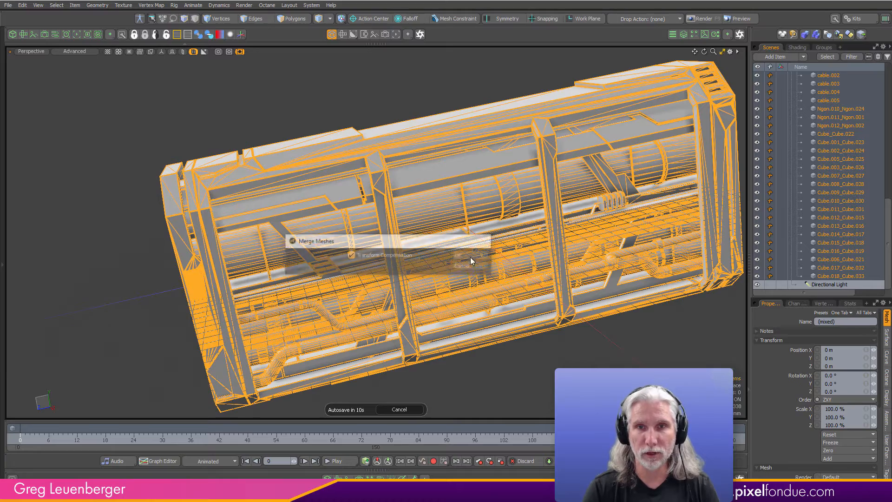
{"action": "left_click", "coordinate": [406, 409]}
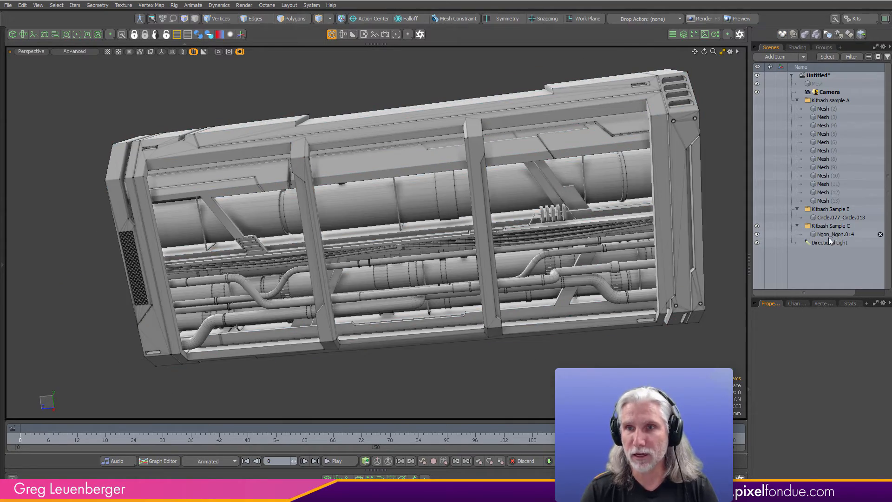
{"action": "left_click", "coordinate": [832, 234]}
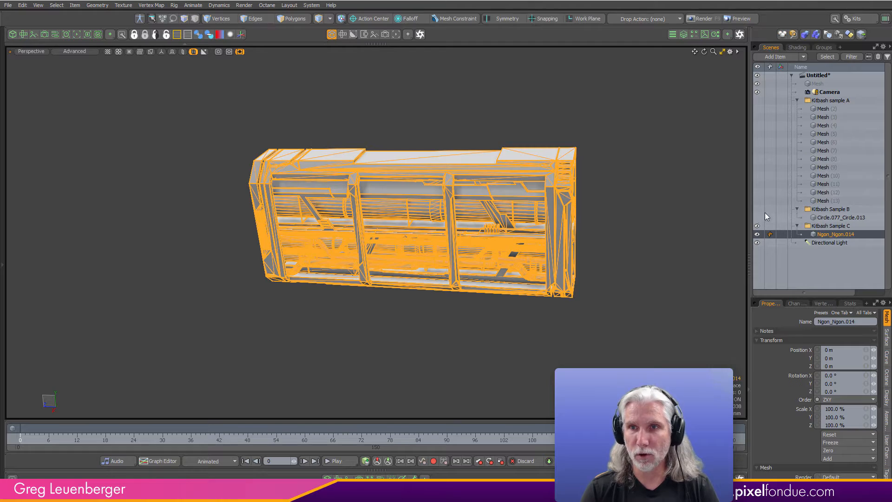
- Show the Kitbash sample A and Sample B groups alongside Sample C, compare the models' sizes, and clear the selection
{"action": "left_click", "coordinate": [758, 101]}
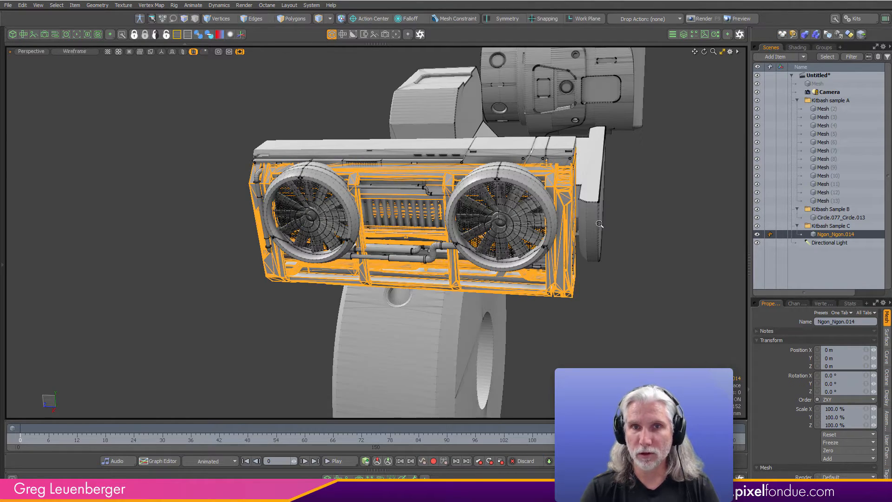
{"action": "left_click_drag", "start_coordinate": [600, 224], "coordinate": [390, 247], "text": "ctrl+alt"}
{"action": "left_click_drag", "start_coordinate": [729, 207], "coordinate": [389, 261], "text": "alt"}
{"action": "left_click_drag", "start_coordinate": [443, 250], "coordinate": [395, 257], "text": "ctrl+alt"}
{"action": "mouse_move", "coordinate": [443, 257]}
{"action": "left_mouse_down", "text": "alt"}
{"action": "mouse_move", "coordinate": [385, 262]}
{"action": "mouse_move", "coordinate": [434, 260]}
{"action": "left_mouse_up", "text": "alt"}
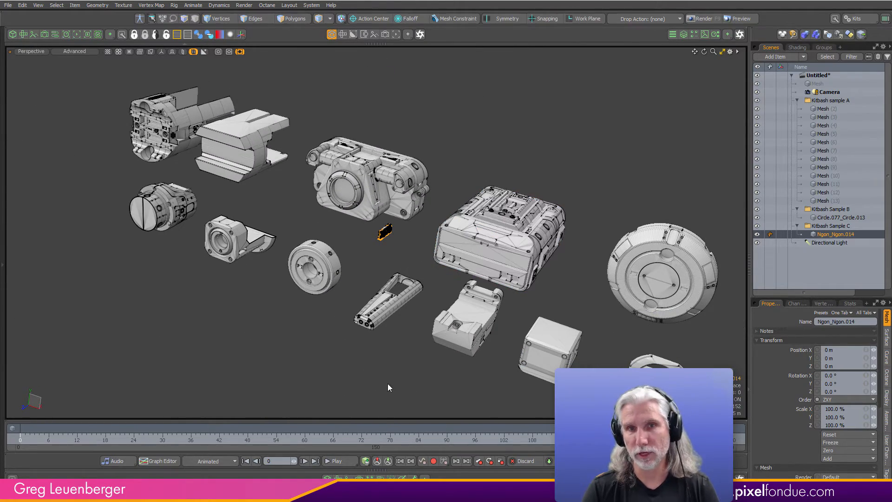
{"action": "left_click", "coordinate": [300, 343]}
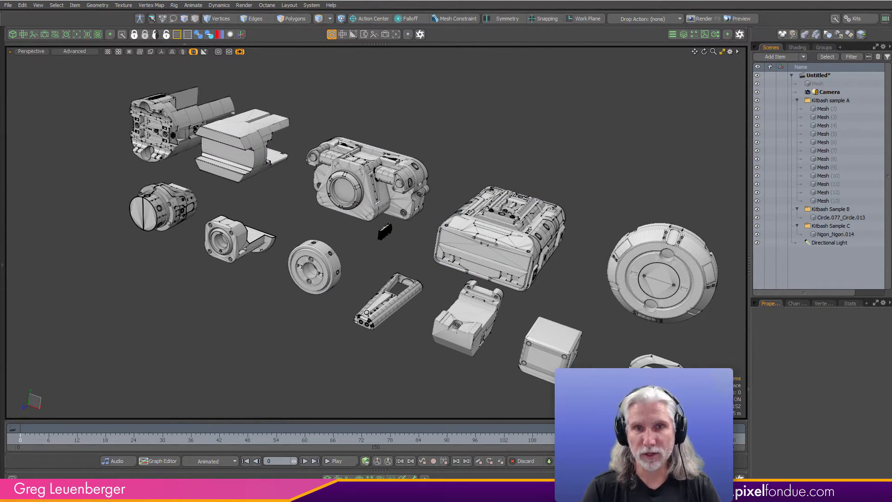
- Hide the Kitbash Sample B and Sample C groups, leaving the sample A parts displayed
{"action": "left_click_drag", "start_coordinate": [366, 313], "coordinate": [334, 300], "text": "ctrl+alt"}
{"action": "left_click", "coordinate": [758, 209]}
{"action": "left_click", "coordinate": [757, 227]}
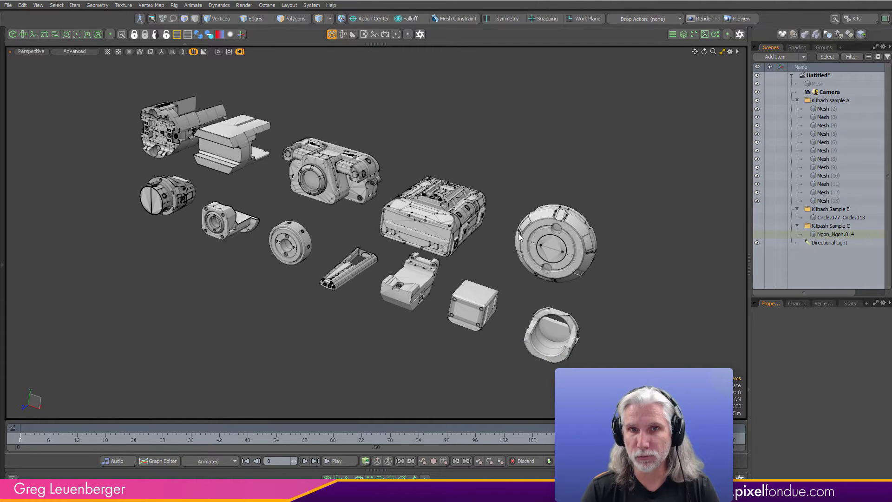
- Select the first part of Kitbash sample A, Mesh (2), and center its polygons at the origin on all axes
{"action": "left_click", "coordinate": [182, 134]}
{"action": "left_click_drag", "start_coordinate": [298, 151], "coordinate": [486, 163], "text": "alt"}
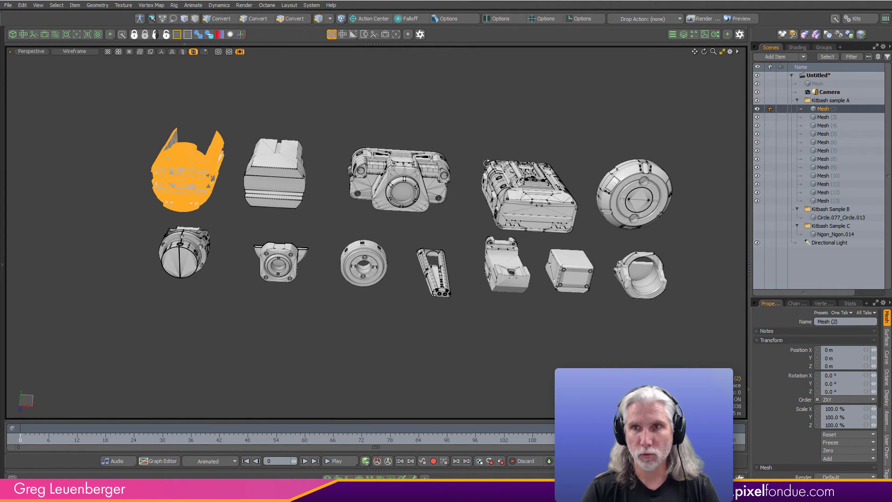
{"action": "key", "text": "3"}
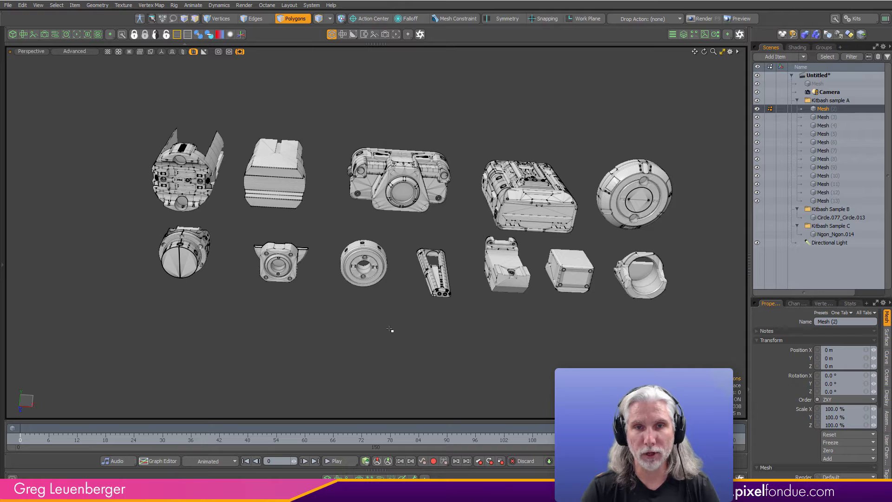
{"action": "left_click", "coordinate": [4, 136]}
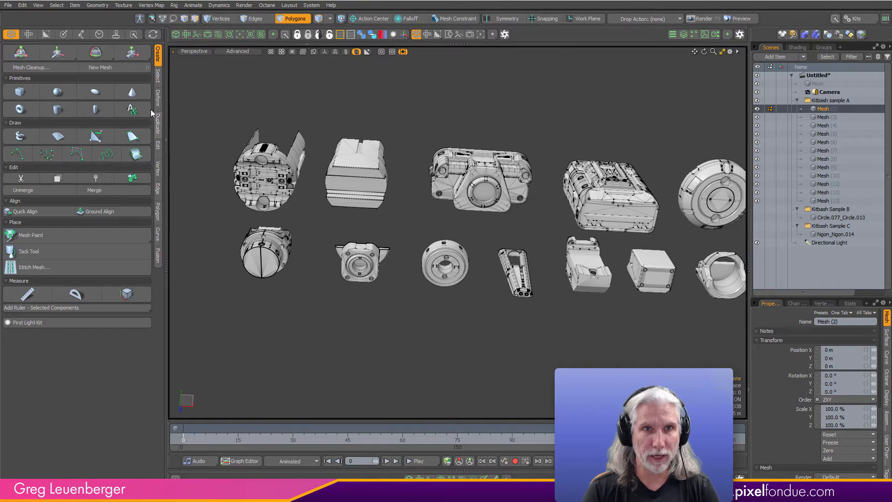
{"action": "left_click", "coordinate": [158, 77]}
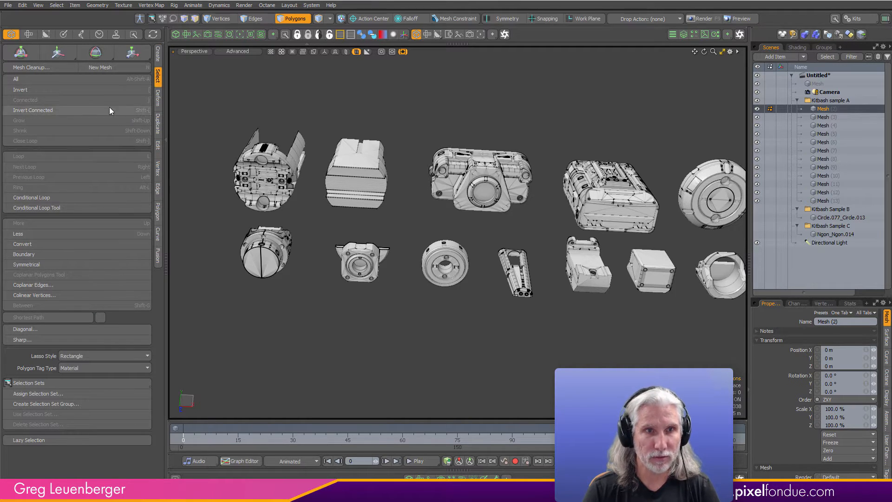
{"action": "left_click", "coordinate": [158, 151]}
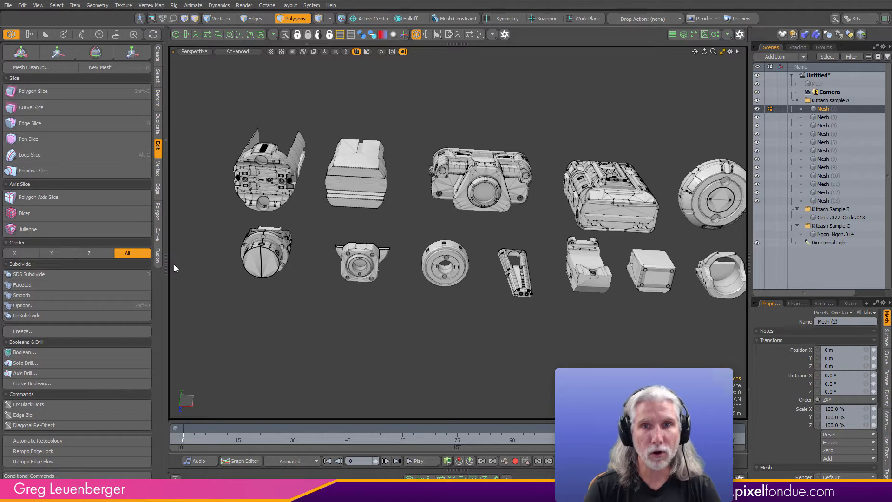
{"action": "left_click_drag", "start_coordinate": [494, 279], "coordinate": [515, 269], "text": "alt"}
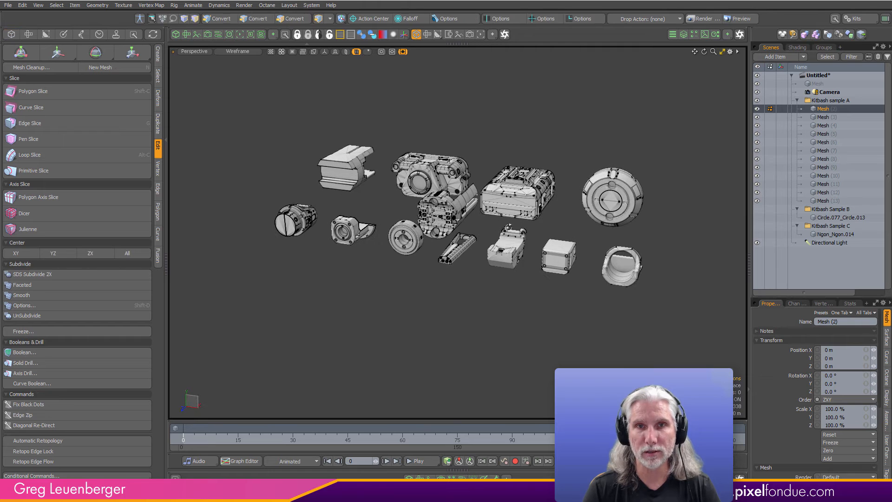
- Turn off the display of inactive meshes and center the sample A part Mesh (3) at the origin on all axes
{"action": "left_click", "coordinate": [346, 51]}
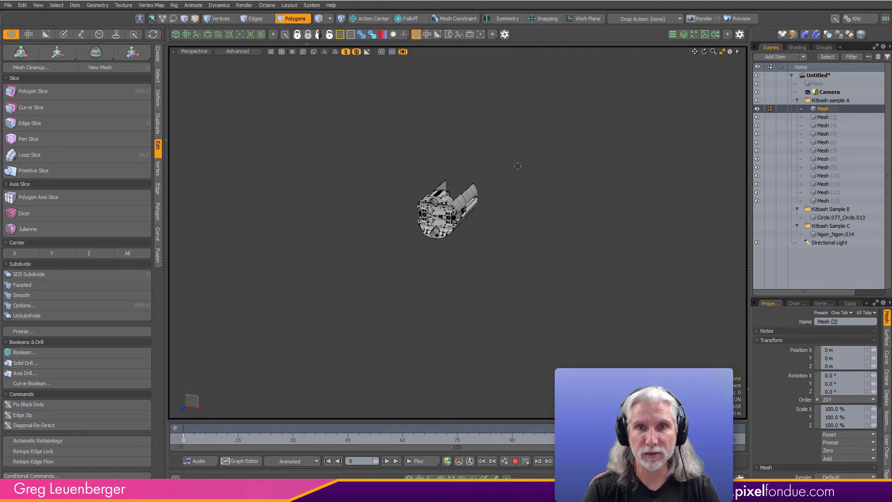
{"action": "scroll", "coordinate": [474, 251], "scroll_direction": "up", "scroll_amount": 3}
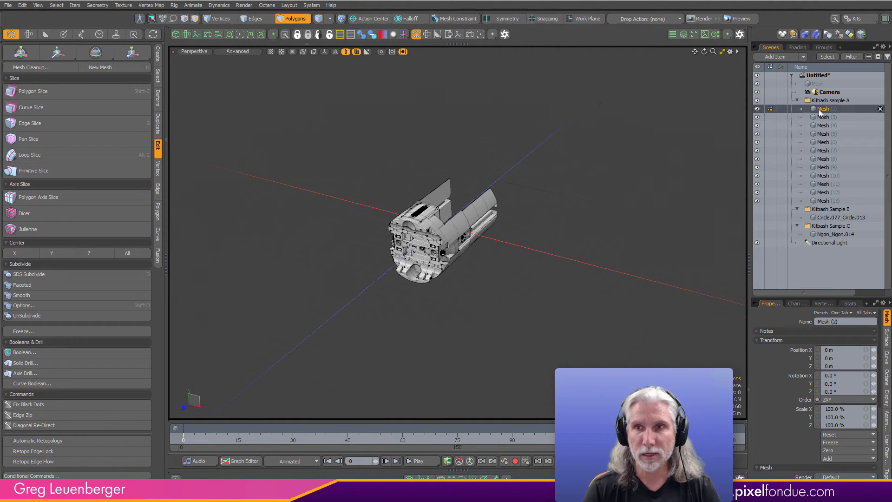
{"action": "key", "text": "Down"}
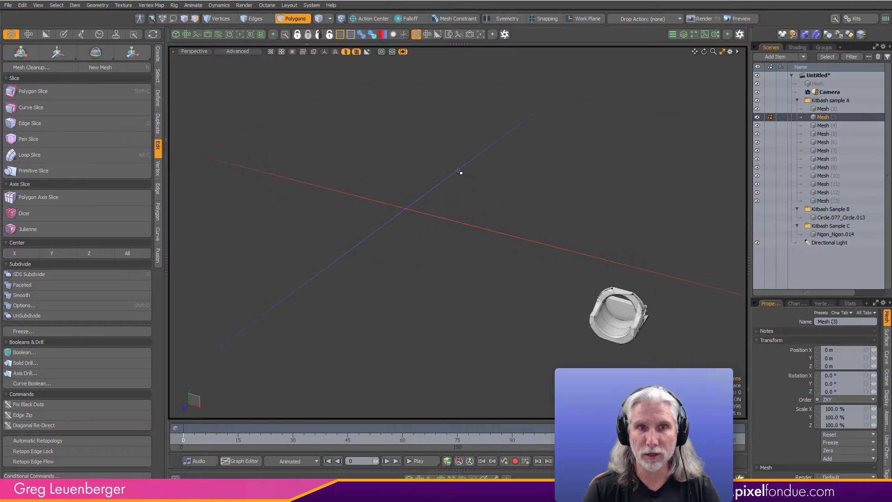
{"action": "left_click", "coordinate": [128, 253]}
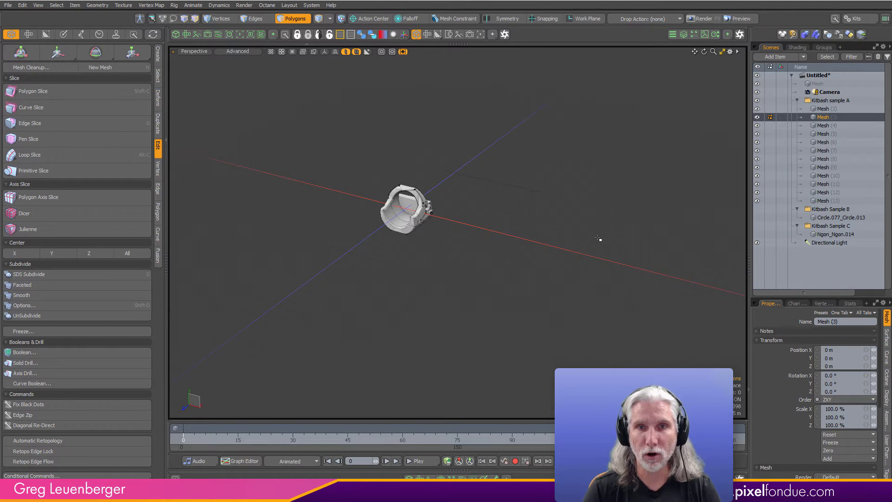
- Center the sample A parts Mesh (4) through Mesh (8) one by one at the origin on all axes
{"action": "left_click", "coordinate": [828, 126]}
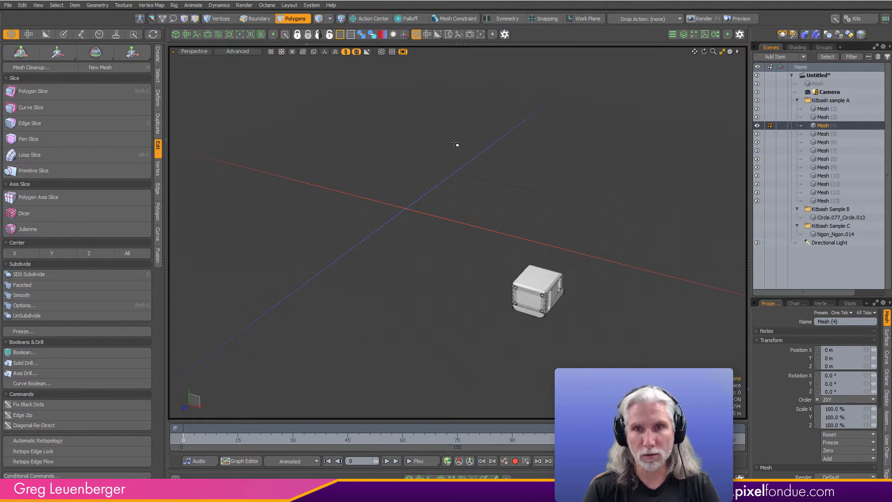
{"action": "key", "text": "ctrl+r"}
{"action": "left_click", "coordinate": [824, 134]}
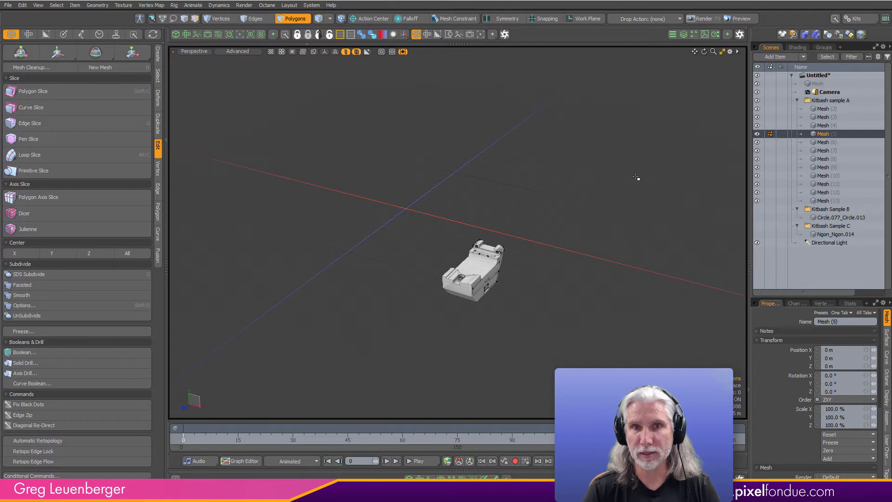
{"action": "left_click", "coordinate": [824, 142]}
{"action": "left_click", "coordinate": [824, 150]}
{"action": "left_click", "coordinate": [823, 158]}
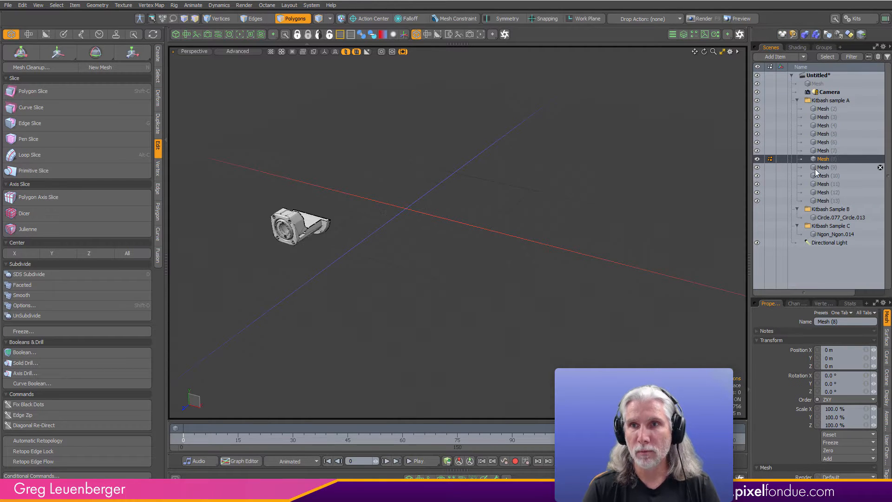
{"action": "key", "text": "ctrl+r"}
- Center the remaining sample A parts, Mesh (9) through Mesh (13), one by one at the origin on all axes
{"action": "key", "text": "Down"}
{"action": "key", "text": "ctrl+r"}
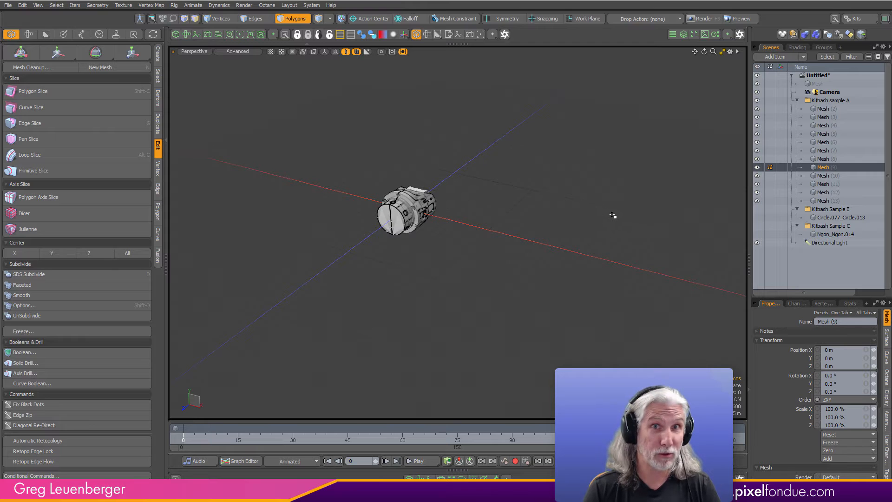
{"action": "key", "text": "Down"}
{"action": "key", "text": "ctrl+r"}
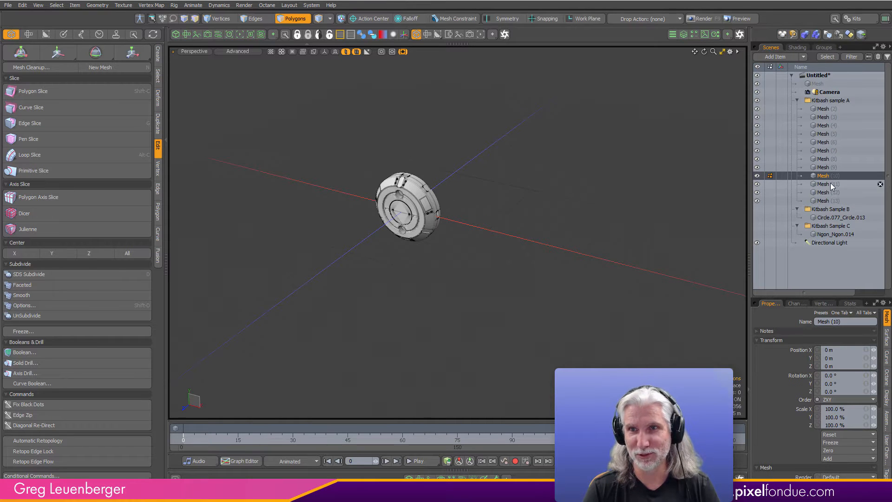
{"action": "key", "text": "Down"}
{"action": "key", "text": "ctrl+r"}
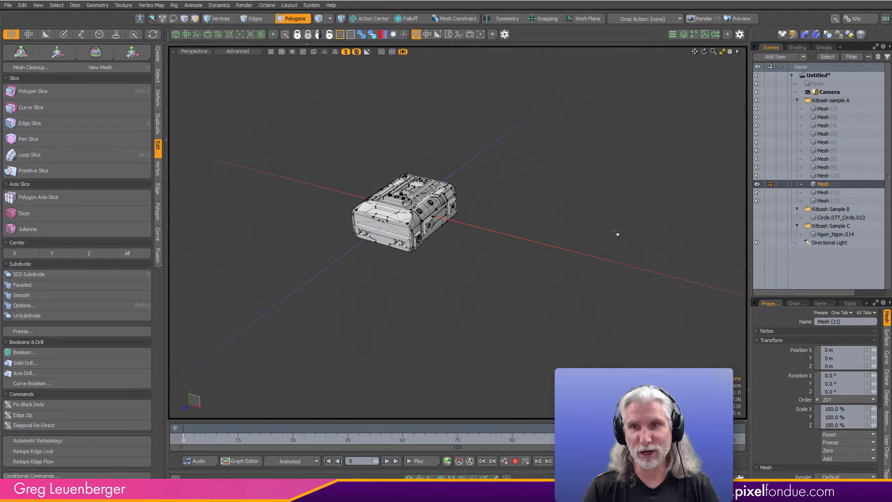
{"action": "left_click", "coordinate": [818, 192]}
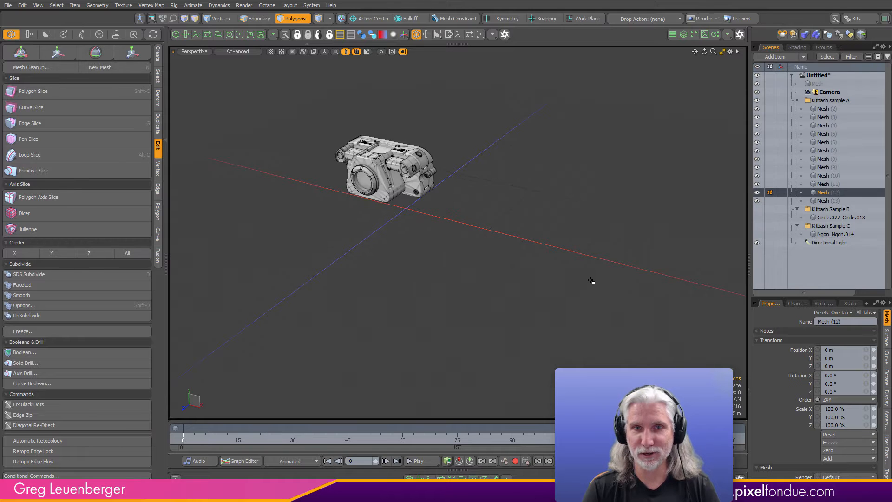
{"action": "key", "text": "ctrl+r"}
{"action": "left_click", "coordinate": [820, 202]}
{"action": "key", "text": "ctrl+r"}
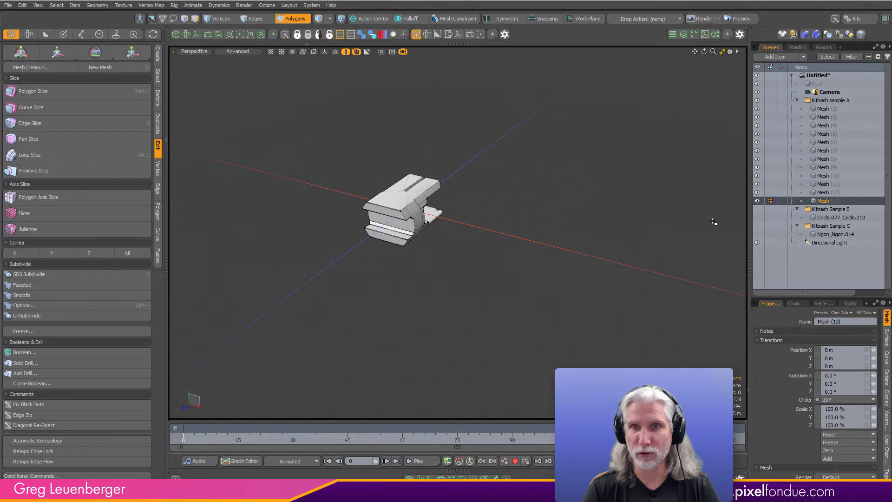
- Center the Kitbash Sample B mesh, Circle.077_Circle.013, at the origin on all axes
{"action": "left_click", "coordinate": [821, 109], "text": "shift"}
{"action": "left_click_drag", "start_coordinate": [492, 204], "coordinate": [368, 207], "text": "alt"}
{"action": "left_click", "coordinate": [820, 217]}
{"action": "scroll", "coordinate": [369, 207], "scroll_direction": "up", "scroll_amount": 10}
{"action": "left_click_drag", "start_coordinate": [553, 260], "coordinate": [500, 267], "text": "alt"}
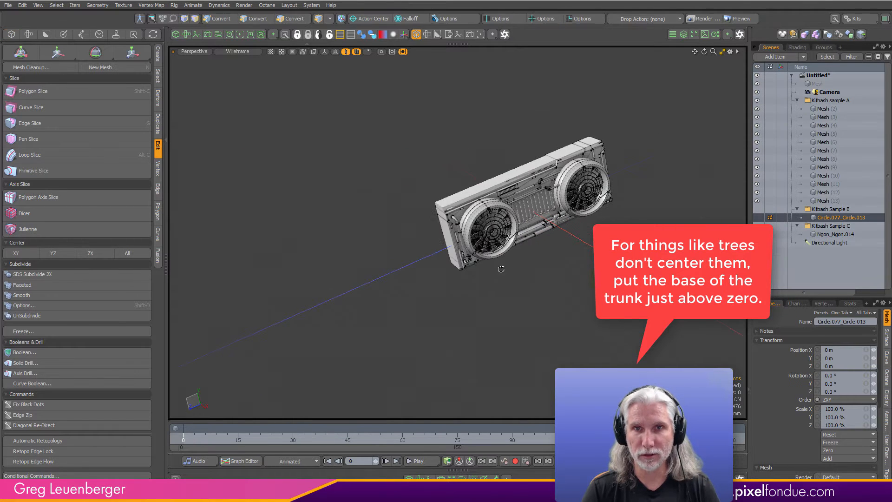
{"action": "key", "text": "ctrl+c"}
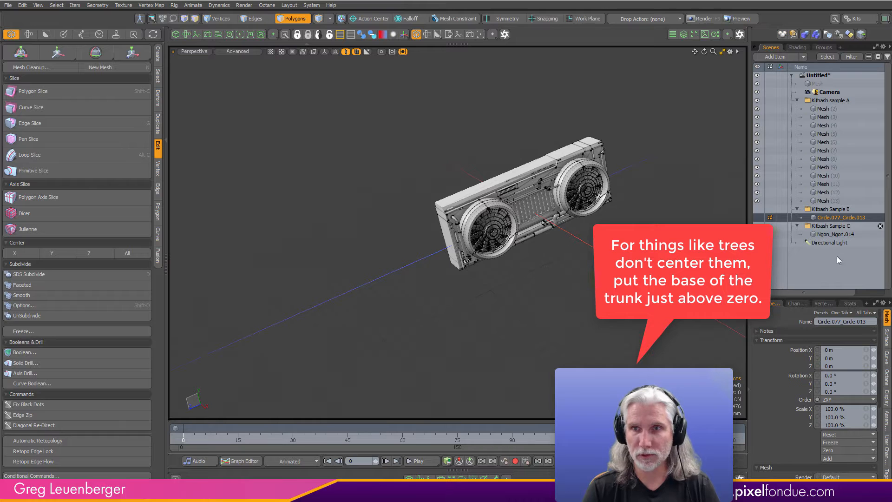
- Center the Kitbash Sample C mesh, Ngon_Ngon.014, on all axes and turn the display of inactive meshes back on
{"action": "left_click", "coordinate": [832, 236]}
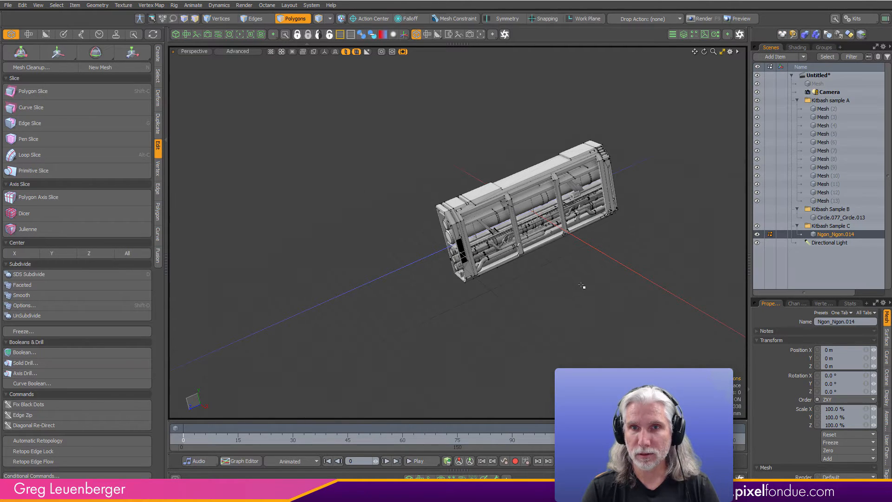
{"action": "left_click_drag", "start_coordinate": [582, 286], "coordinate": [506, 307], "text": "alt"}
{"action": "key", "text": "a"}
{"action": "left_click_drag", "start_coordinate": [525, 232], "coordinate": [575, 280], "text": "alt"}
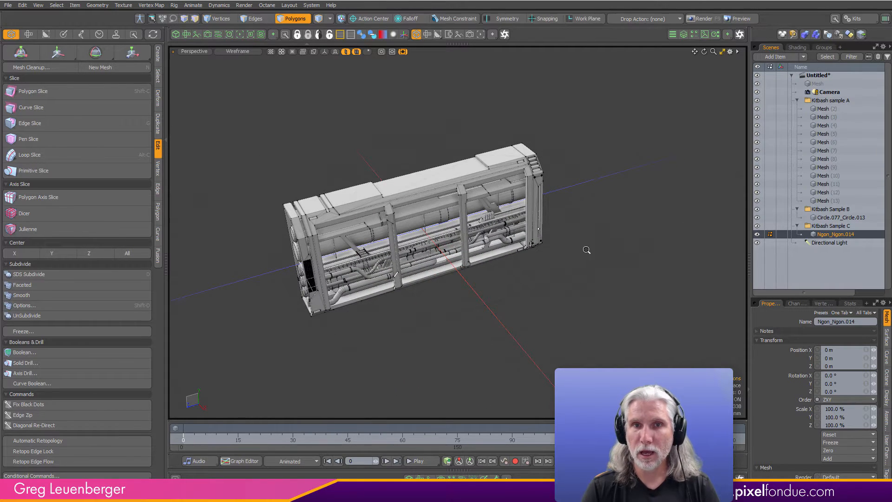
{"action": "left_click_drag", "start_coordinate": [586, 250], "coordinate": [458, 297], "text": "ctrl+alt"}
{"action": "left_click_drag", "start_coordinate": [636, 267], "coordinate": [531, 271], "text": "alt+shift"}
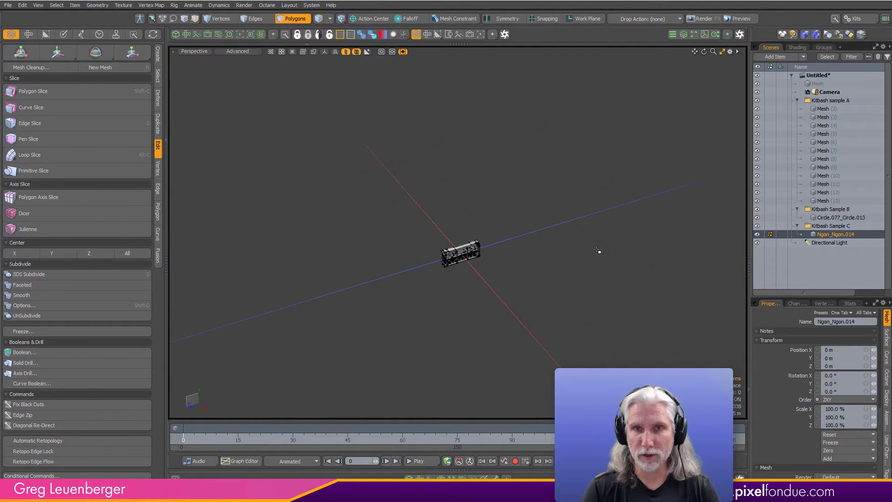
{"action": "left_click", "coordinate": [348, 52]}
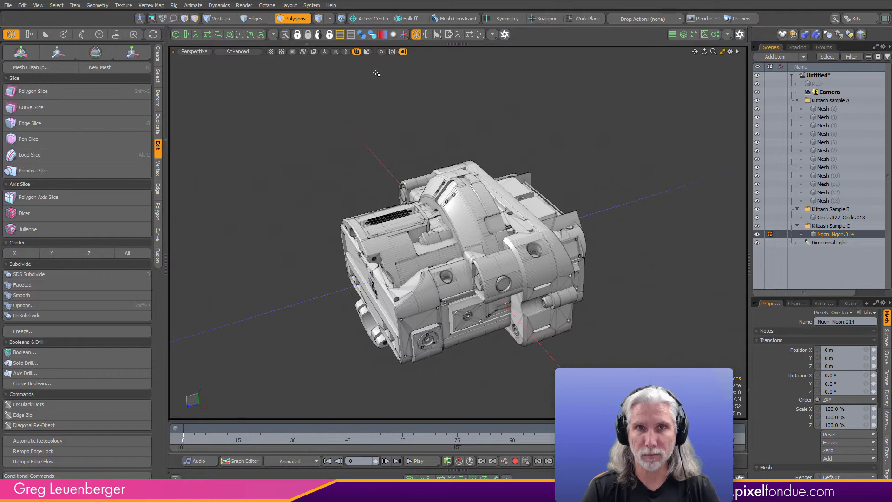
{"action": "left_click_drag", "start_coordinate": [597, 201], "coordinate": [576, 199], "text": "ctrl+alt"}
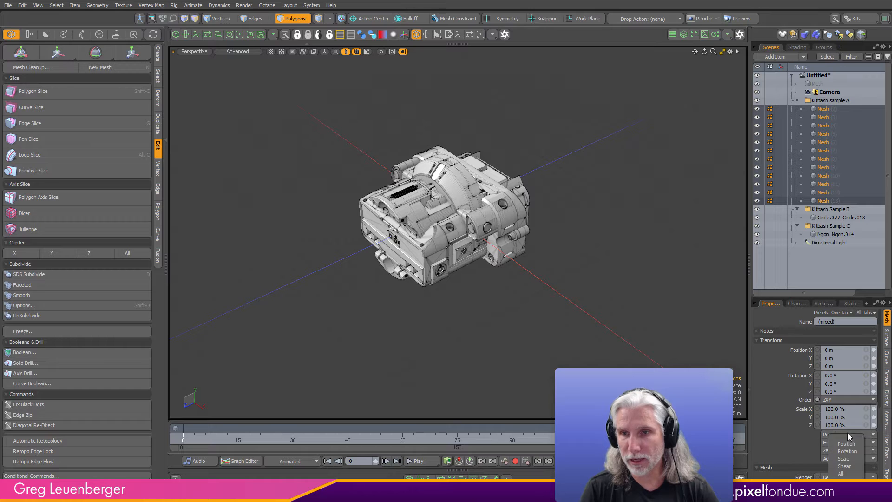
- Select the merged Sample B and Sample C meshes together and reset all their transforms
{"action": "left_click", "coordinate": [835, 217]}
{"action": "left_click", "coordinate": [832, 234], "text": "ctrl"}
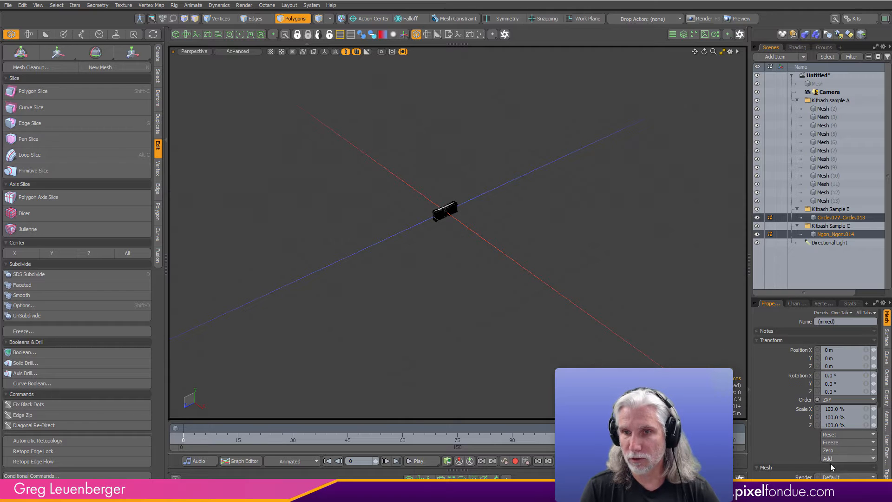
{"action": "left_click", "coordinate": [835, 433]}
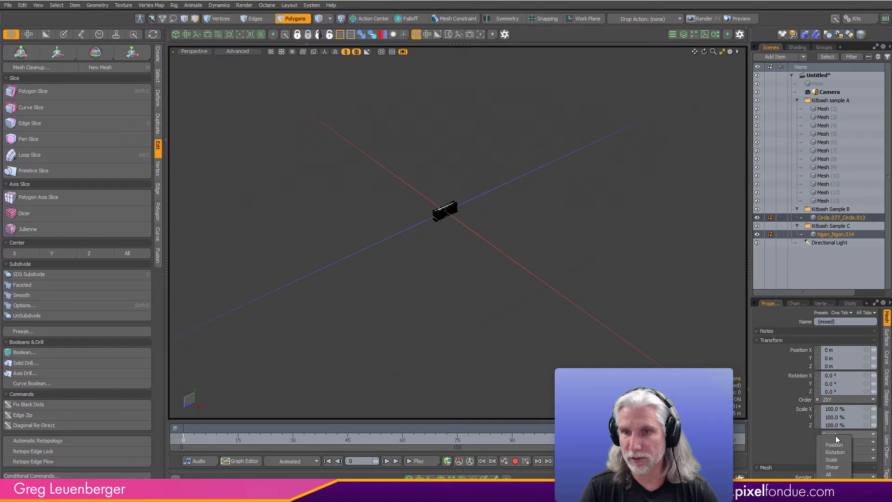
{"action": "left_click", "coordinate": [829, 474]}
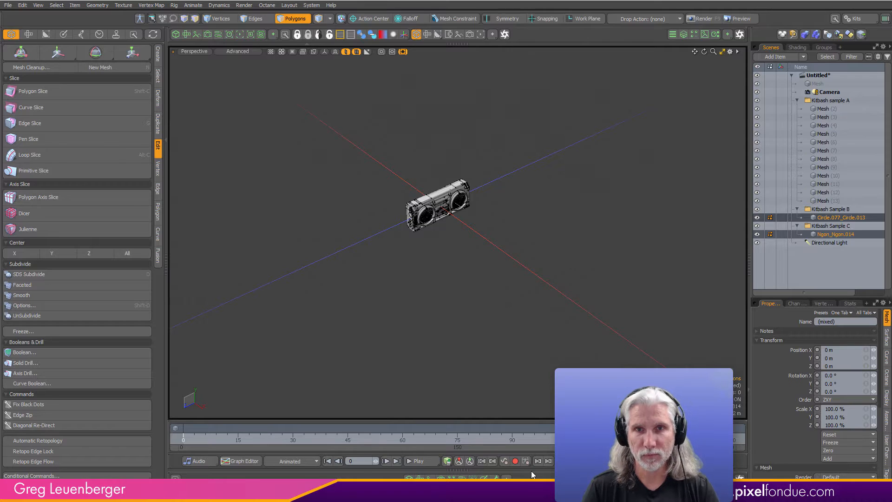
{"action": "scroll", "coordinate": [494, 245], "scroll_direction": "up", "scroll_amount": 4}
{"action": "left_click_drag", "start_coordinate": [495, 291], "coordinate": [557, 270], "text": "alt"}
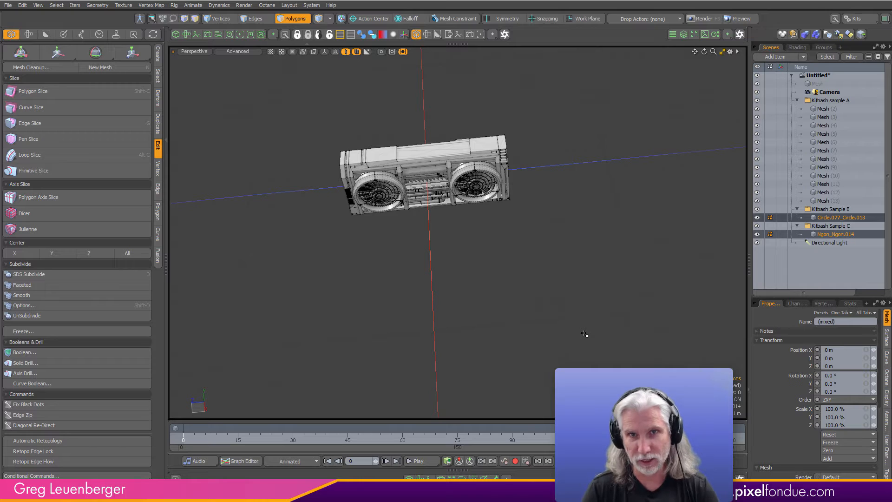
{"action": "key", "text": "a"}
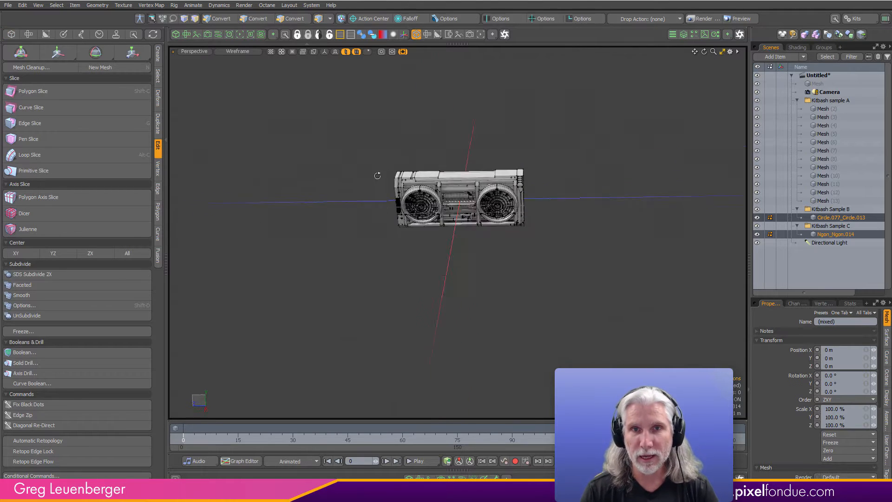
- Show dimension measurements on the Kitbash Sample C mesh, Ngon_Ngon.014, as an item in the top view
{"action": "left_click", "coordinate": [821, 234]}
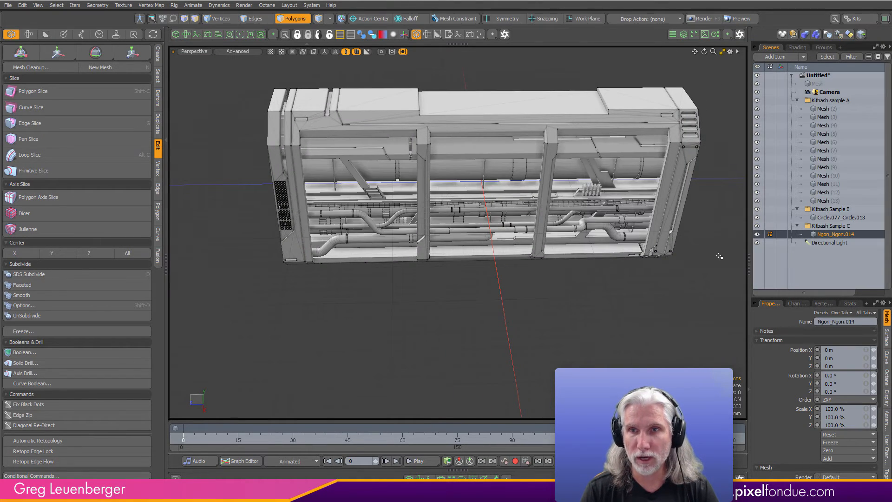
{"action": "left_click_drag", "start_coordinate": [453, 351], "coordinate": [466, 336], "text": "alt"}
{"action": "key", "text": "ctrl+space"}
{"action": "left_click", "coordinate": [461, 174]}
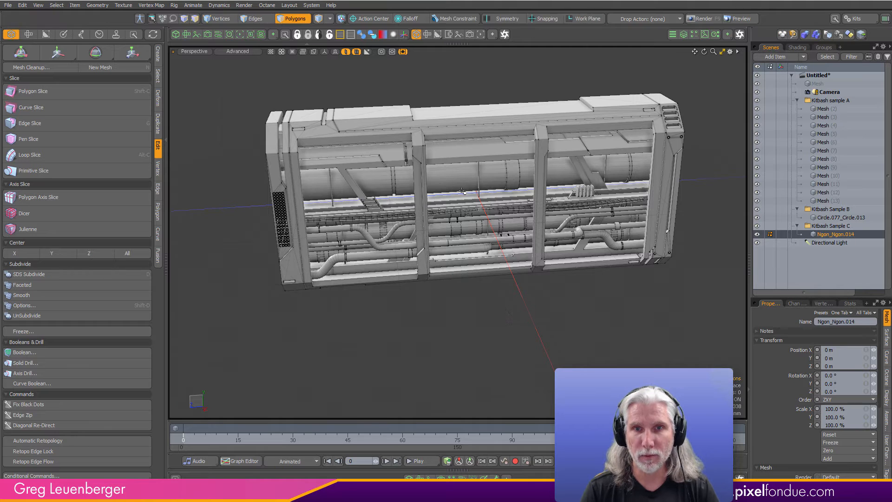
{"action": "left_click_drag", "start_coordinate": [464, 211], "coordinate": [445, 225], "text": "alt+shift"}
{"action": "scroll", "coordinate": [448, 242], "scroll_direction": "down", "scroll_amount": 1}
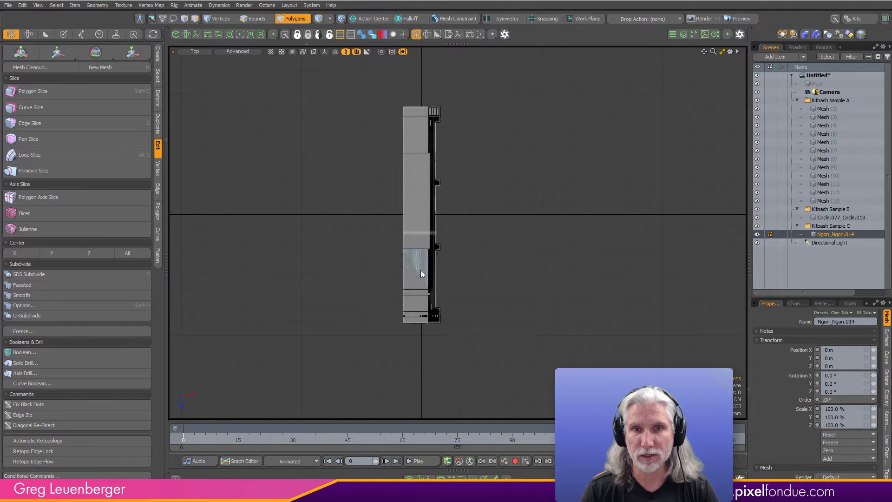
{"action": "key", "text": "5"}
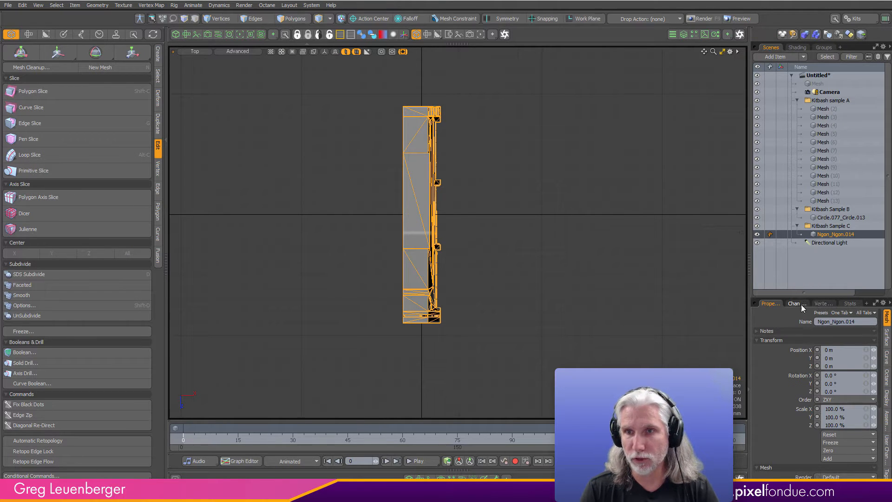
{"action": "left_click", "coordinate": [887, 398]}
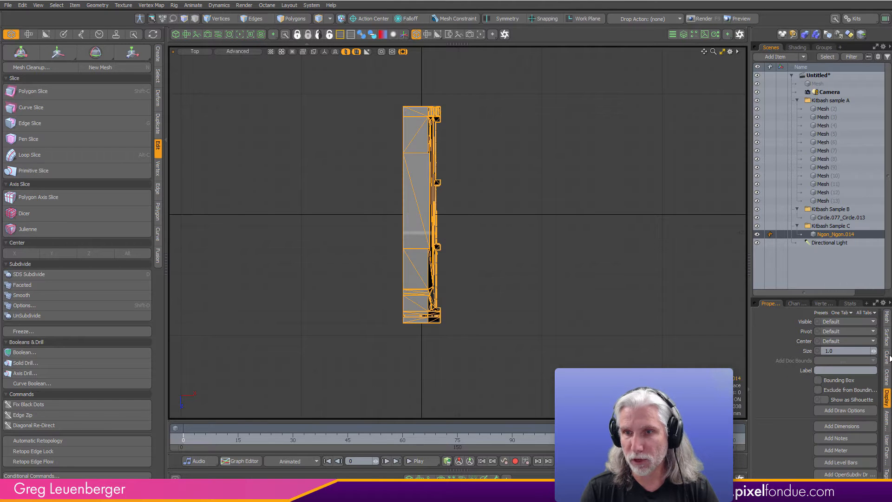
{"action": "left_click", "coordinate": [824, 426]}
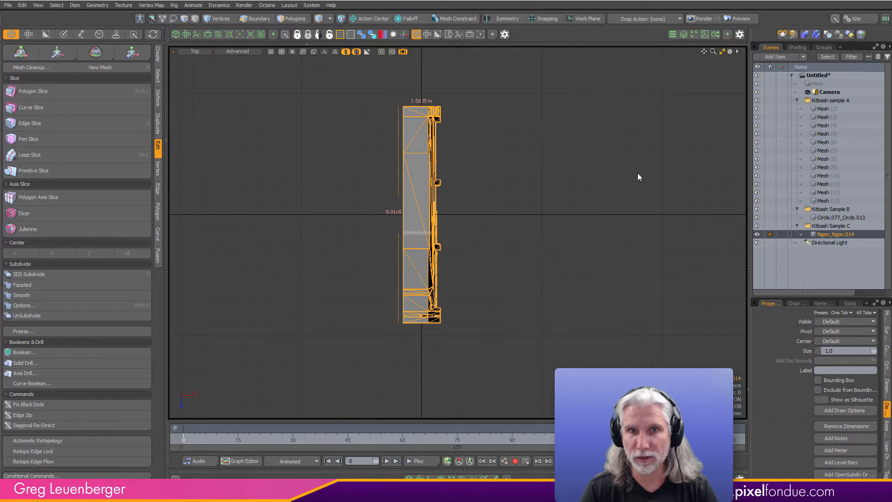
- Examine the Sample C mesh's displayed dimensions in the top, front and perspective views, and clear the selection
{"action": "left_click_drag", "start_coordinate": [639, 177], "coordinate": [474, 327], "text": "alt"}
{"action": "key", "text": "ctrl+space"}
{"action": "left_click", "coordinate": [485, 288]}
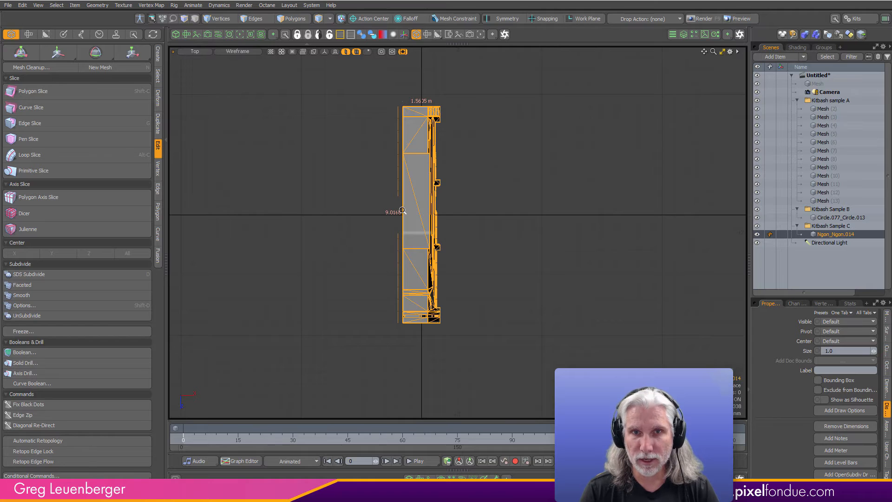
{"action": "left_click_drag", "start_coordinate": [403, 208], "coordinate": [486, 209], "text": "ctrl+alt"}
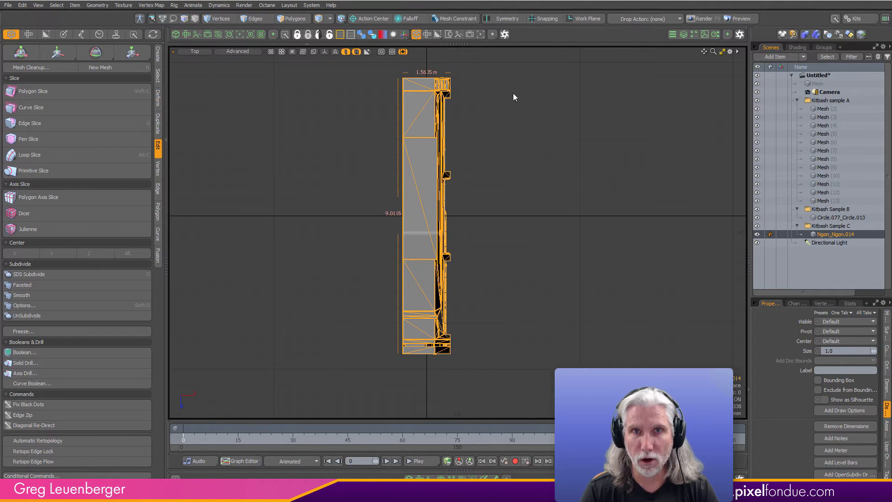
{"action": "key", "text": "ctrl+space"}
{"action": "left_click", "coordinate": [637, 298]}
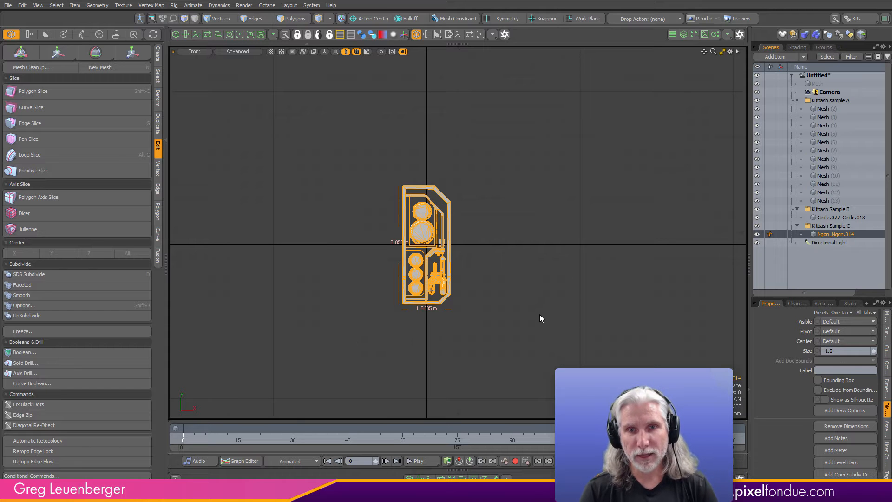
{"action": "key", "text": "ctrl+space"}
{"action": "left_click", "coordinate": [604, 235]}
{"action": "left_click_drag", "start_coordinate": [603, 235], "coordinate": [588, 74], "text": "alt"}
{"action": "left_click", "coordinate": [553, 325]}
{"action": "left_click_drag", "start_coordinate": [553, 325], "coordinate": [503, 370], "text": "alt"}
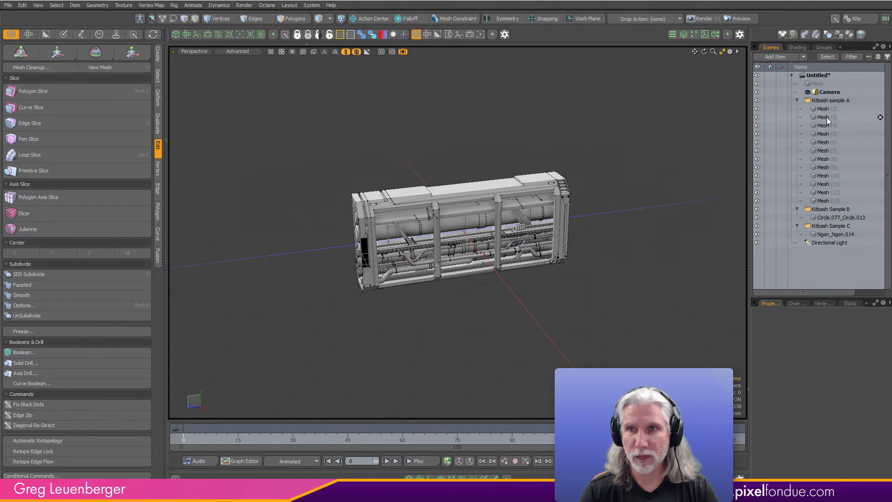
- Show dimension measurements on the Kitbash sample A part Mesh (6)
{"action": "left_click", "coordinate": [829, 109]}
{"action": "left_click_drag", "start_coordinate": [600, 223], "coordinate": [553, 247], "text": "ctrl+alt"}
{"action": "left_click", "coordinate": [826, 142]}
{"action": "left_click_drag", "start_coordinate": [504, 293], "coordinate": [489, 359], "text": "alt"}
{"action": "left_click", "coordinate": [502, 313]}
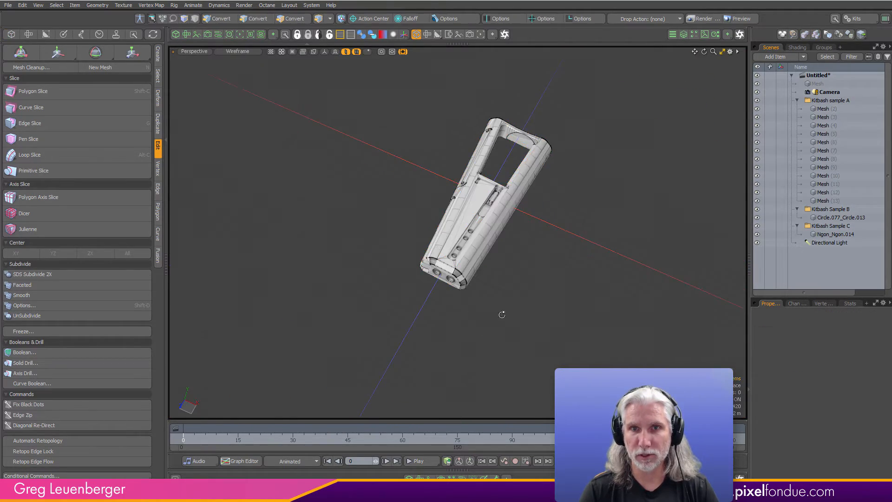
{"action": "left_click_drag", "start_coordinate": [501, 312], "coordinate": [482, 324], "text": "alt"}
{"action": "left_click", "coordinate": [465, 289]}
{"action": "left_click_drag", "start_coordinate": [516, 295], "coordinate": [604, 300], "text": "alt"}
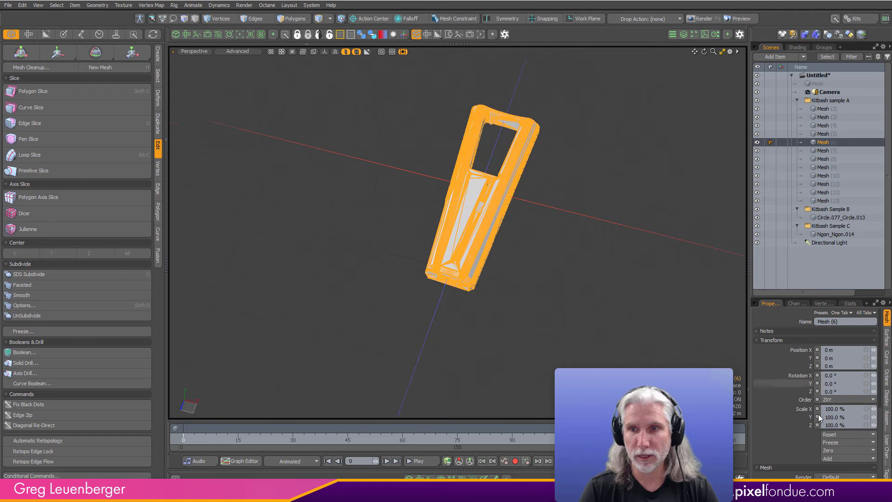
{"action": "left_click", "coordinate": [887, 397]}
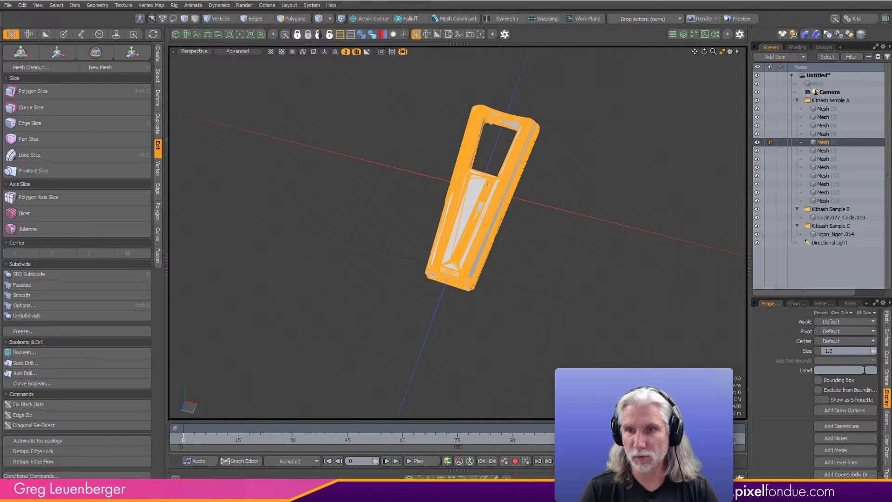
{"action": "left_click", "coordinate": [846, 425]}
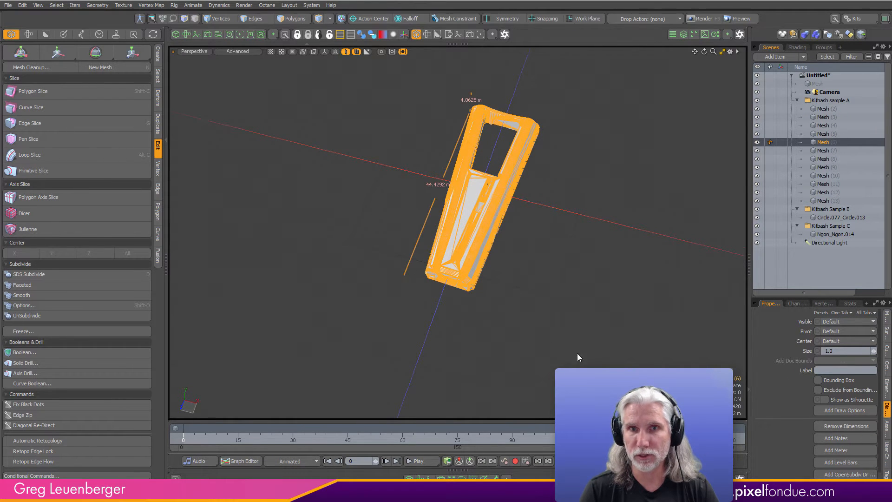
- Examine the size of Mesh (6), and add dimension measurements to the sample A part Mesh (10)
{"action": "left_click_drag", "start_coordinate": [577, 354], "coordinate": [513, 289], "text": "alt"}
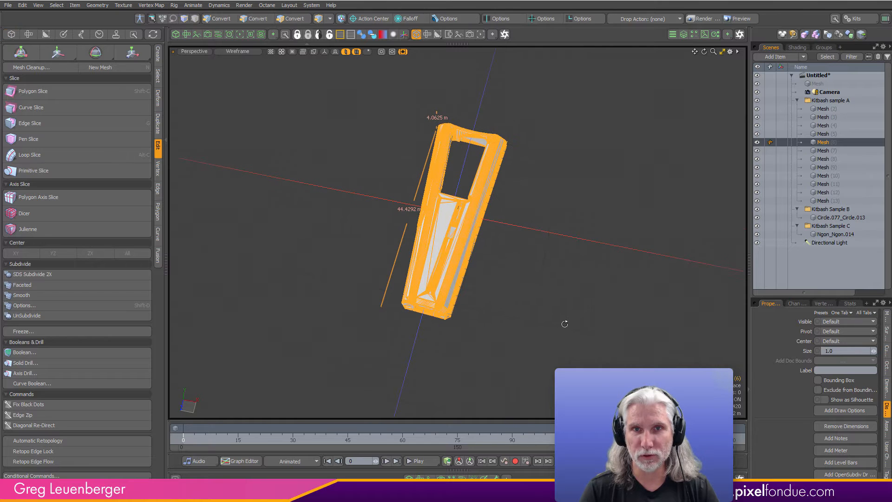
{"action": "left_click_drag", "start_coordinate": [565, 324], "coordinate": [524, 275], "text": "alt"}
{"action": "left_click", "coordinate": [830, 178]}
{"action": "left_click_drag", "start_coordinate": [577, 315], "coordinate": [432, 302], "text": "alt"}
{"action": "left_click", "coordinate": [851, 428]}
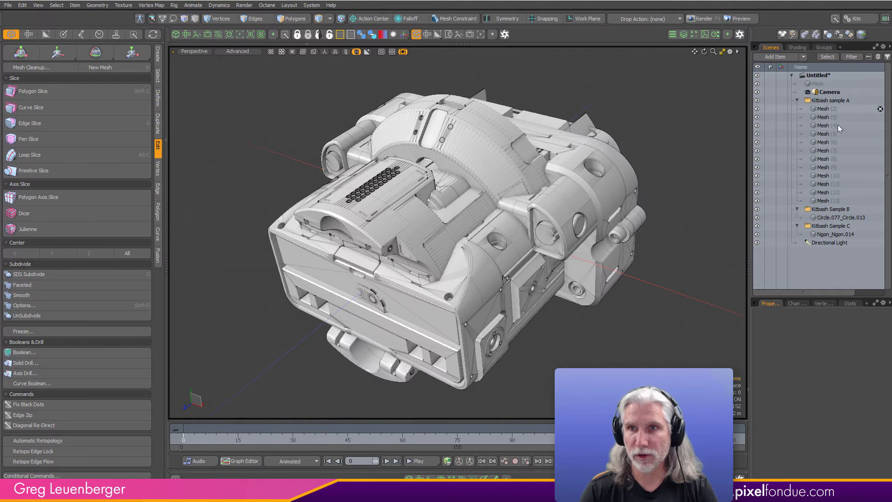
- Scale the polygons of all Kitbash sample A parts, Mesh (2) through Mesh (13), uniformly to 5%
{"action": "left_click", "coordinate": [824, 109]}
{"action": "left_click", "coordinate": [823, 201], "text": "shift"}
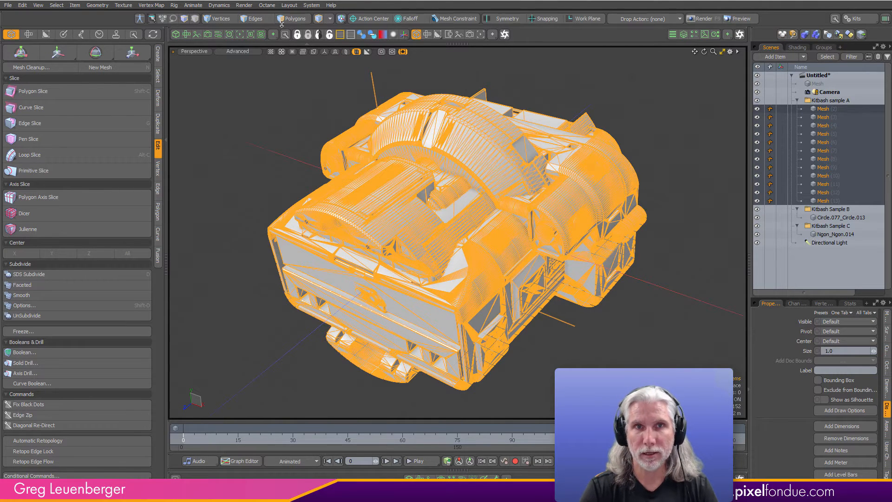
{"action": "key", "text": "3"}
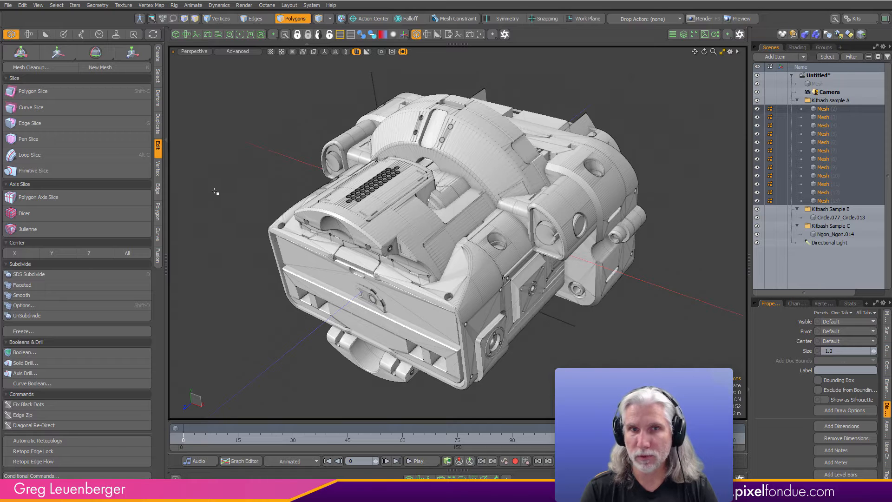
{"action": "key", "text": "y"}
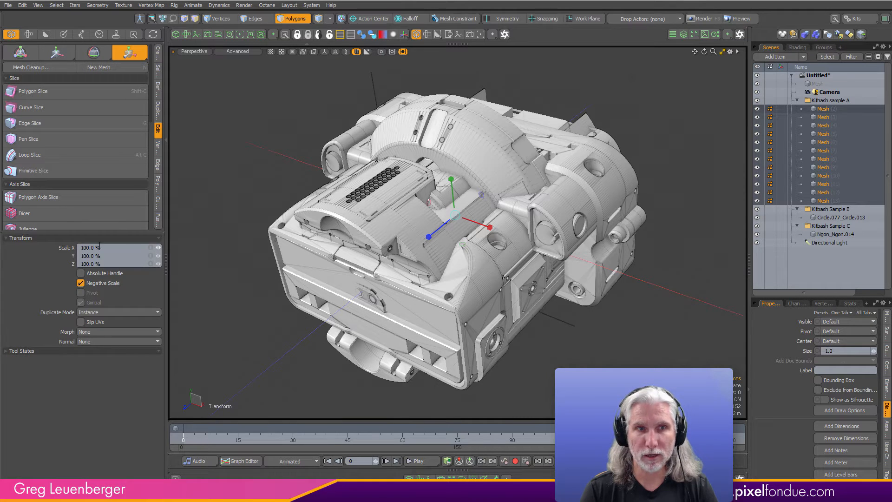
{"action": "left_click", "coordinate": [107, 247]}
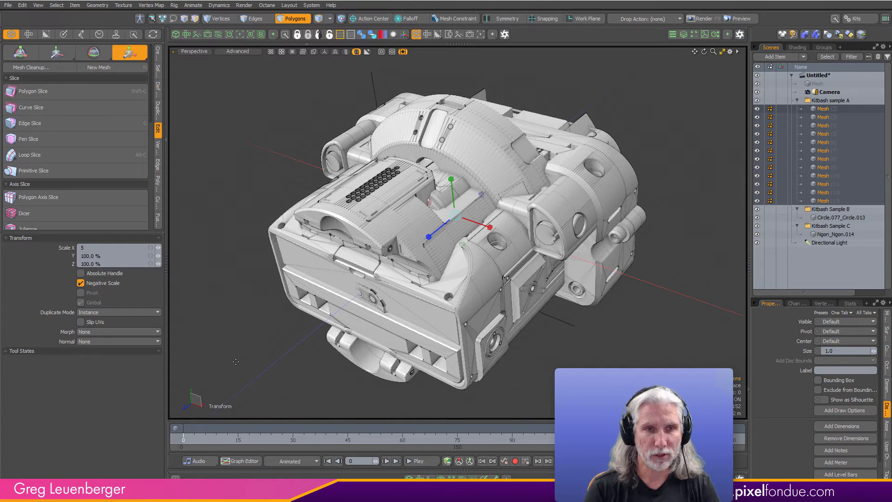
{"action": "type", "text": "5"}
{"action": "key", "text": "Return"}
- Examine the scaled sample A parts up close against the Sample B and Sample C meshes
{"action": "scroll", "coordinate": [538, 207], "scroll_direction": "up", "scroll_amount": 5}
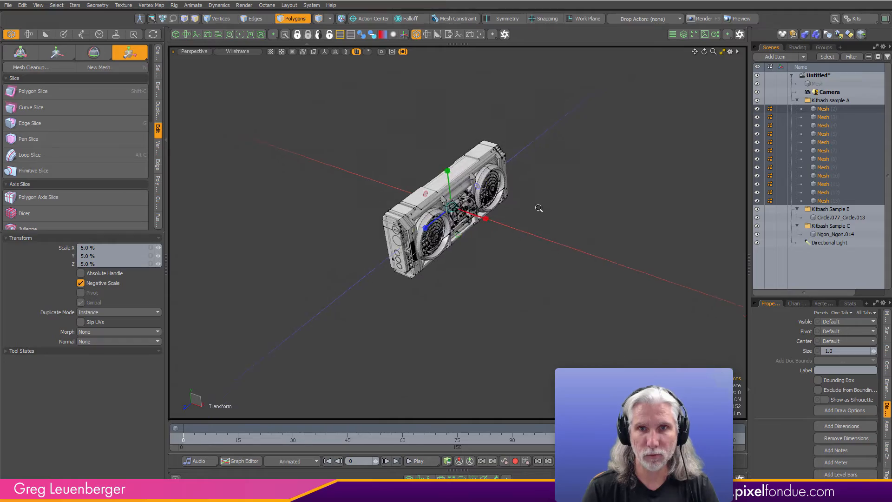
{"action": "left_click_drag", "start_coordinate": [538, 206], "coordinate": [534, 239], "text": "alt"}
{"action": "scroll", "coordinate": [557, 235], "scroll_direction": "up", "scroll_amount": 6}
{"action": "scroll", "coordinate": [585, 233], "scroll_direction": "up", "scroll_amount": 8}
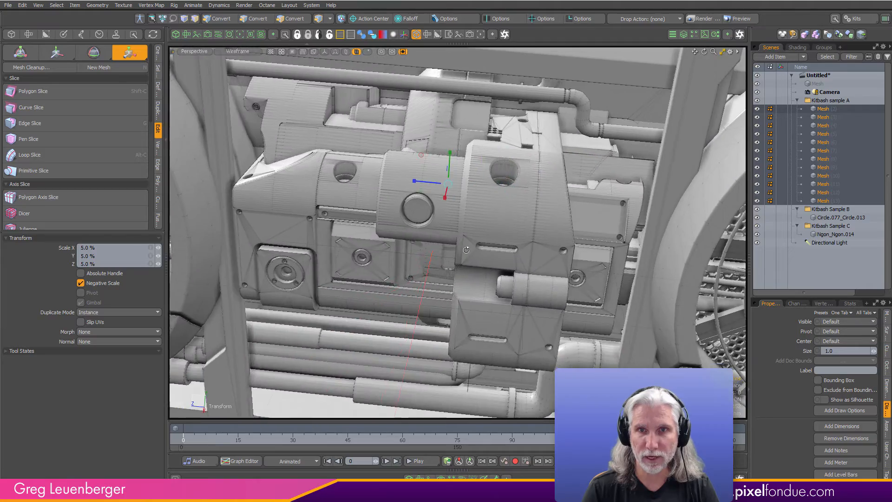
{"action": "left_click_drag", "start_coordinate": [466, 249], "coordinate": [501, 246], "text": "alt"}
{"action": "scroll", "coordinate": [502, 246], "scroll_direction": "down", "scroll_amount": 6}
{"action": "left_click_drag", "start_coordinate": [581, 251], "coordinate": [550, 278], "text": "alt"}
{"action": "left_click_drag", "start_coordinate": [550, 279], "coordinate": [580, 283], "text": "alt+shift"}
- Try moving the sample A meshes as items away from the frame, and undo the moves
{"action": "key", "text": "5"}
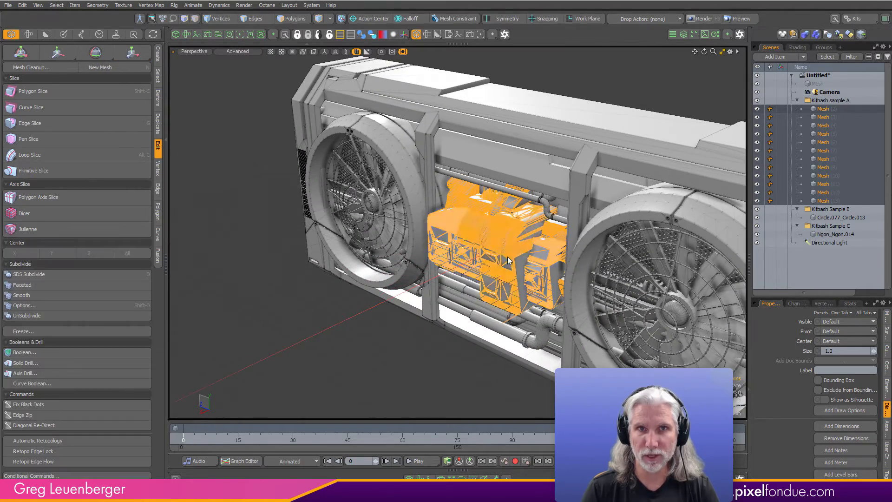
{"action": "key", "text": "w"}
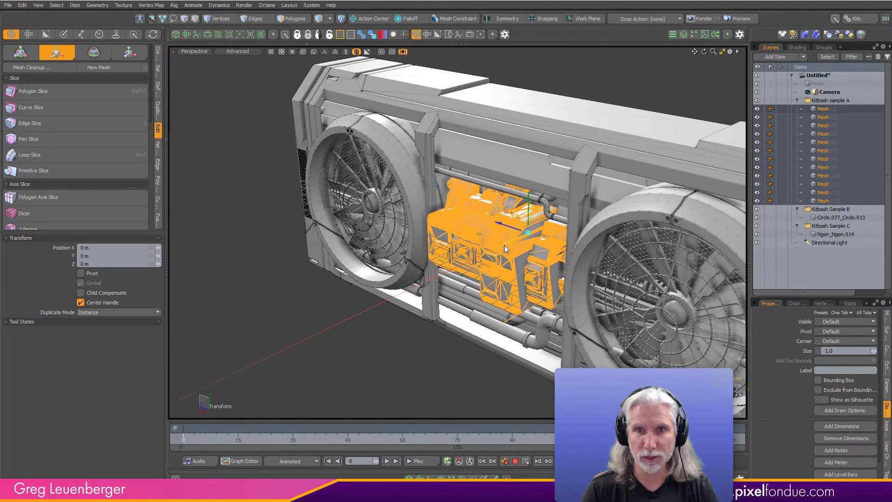
{"action": "left_click_drag", "start_coordinate": [500, 246], "coordinate": [381, 307]}
{"action": "left_click_drag", "start_coordinate": [418, 274], "coordinate": [303, 204], "text": "alt"}
{"action": "left_click_drag", "start_coordinate": [387, 226], "coordinate": [523, 273]}
{"action": "key", "text": "ctrl+z"}
{"action": "key", "text": "ctrl+z"}
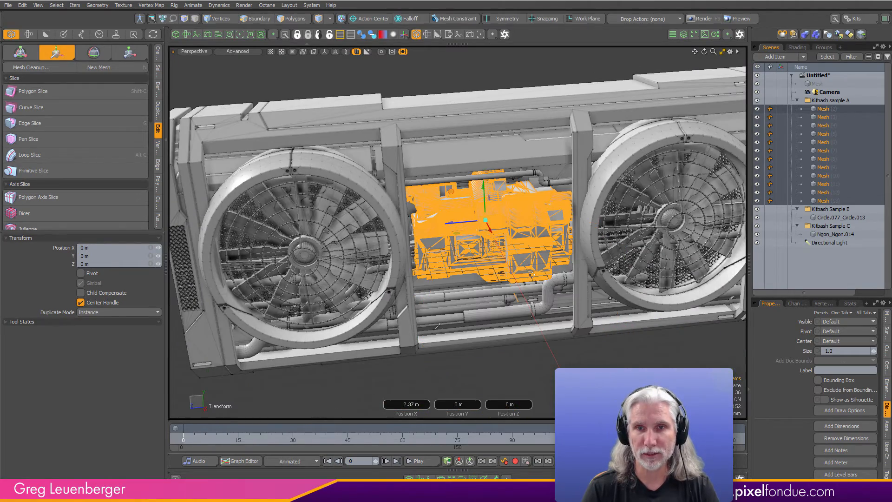
- Check the transform values of the sample A meshes, clear the selection, and examine all the meshes' relative scale from several angles
{"action": "left_click", "coordinate": [886, 321]}
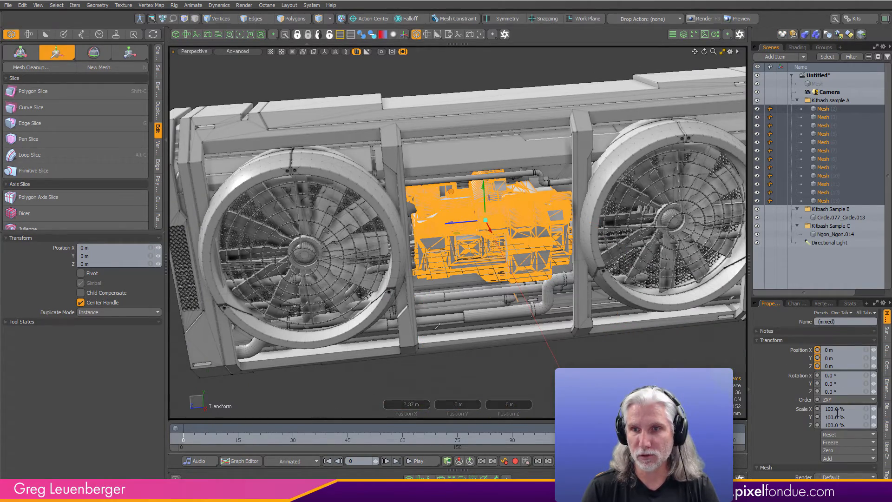
{"action": "left_click_drag", "start_coordinate": [566, 339], "coordinate": [542, 342], "text": "ctrl+alt"}
{"action": "key", "text": "space"}
{"action": "left_click", "coordinate": [543, 343]}
{"action": "left_click_drag", "start_coordinate": [591, 316], "coordinate": [530, 353], "text": "alt"}
{"action": "left_click_drag", "start_coordinate": [530, 353], "coordinate": [492, 354], "text": "ctrl+alt"}
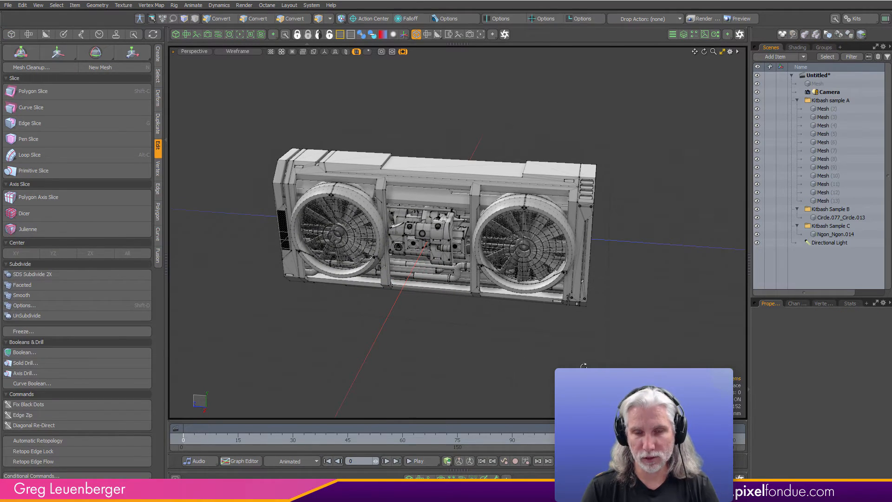
{"action": "left_click_drag", "start_coordinate": [524, 386], "coordinate": [488, 386], "text": "alt+shift"}
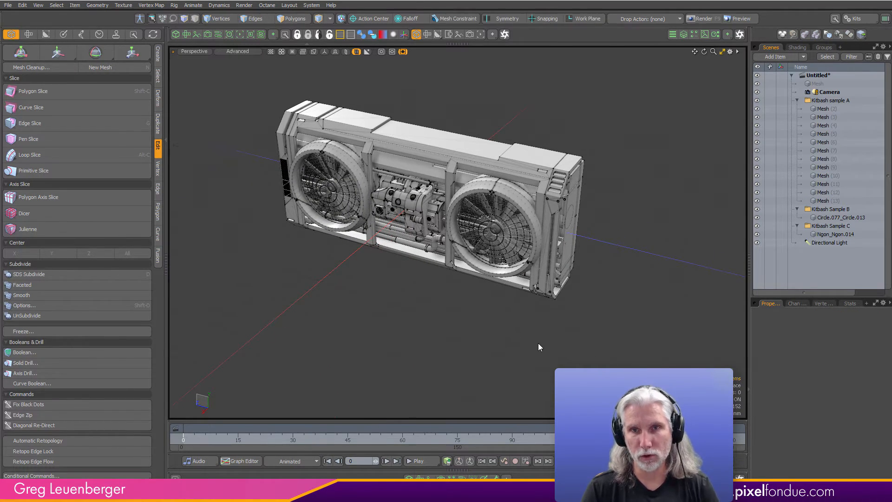
{"action": "left_click_drag", "start_coordinate": [538, 348], "coordinate": [460, 342], "text": "alt"}
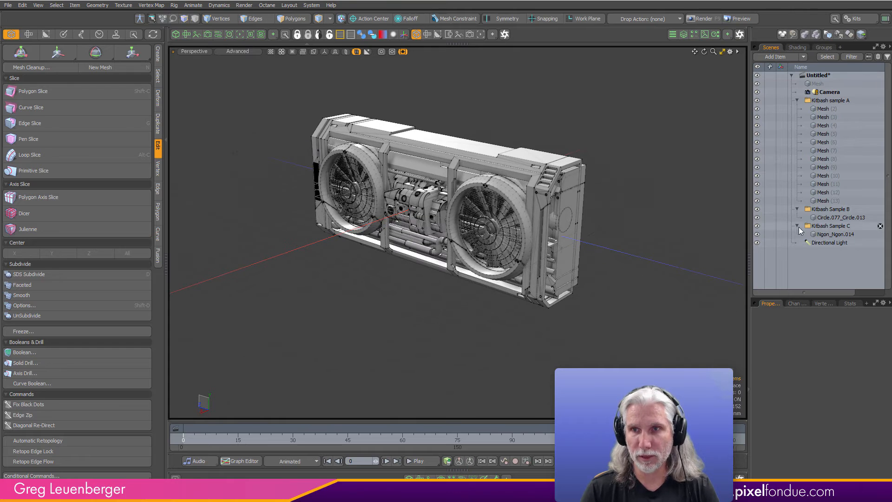
- Rotate the Sample B and Sample C meshes together by 90° around Y, and clear the selection
{"action": "left_click", "coordinate": [831, 217]}
{"action": "left_click", "coordinate": [832, 234], "text": "ctrl"}
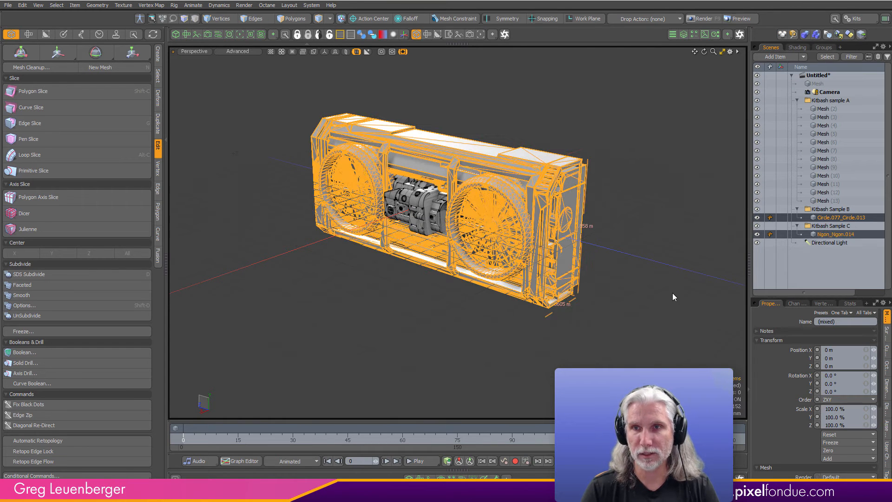
{"action": "key", "text": "e"}
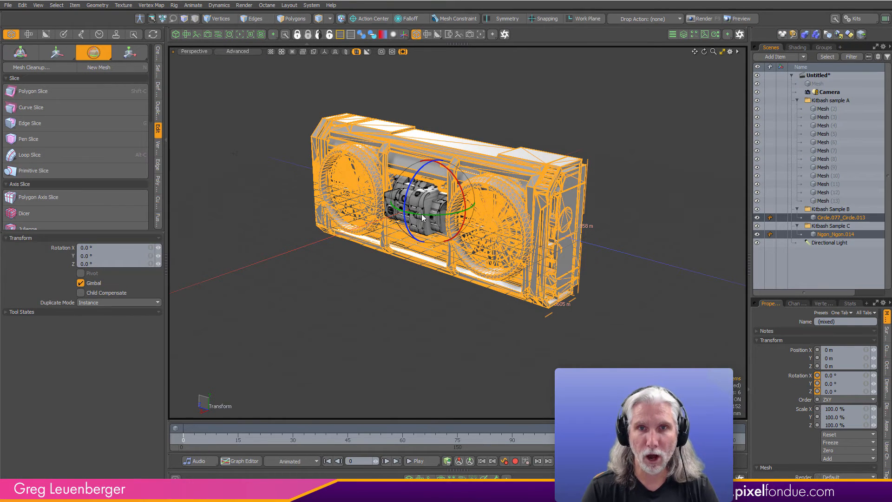
{"action": "left_click_drag", "start_coordinate": [423, 217], "coordinate": [560, 240]}
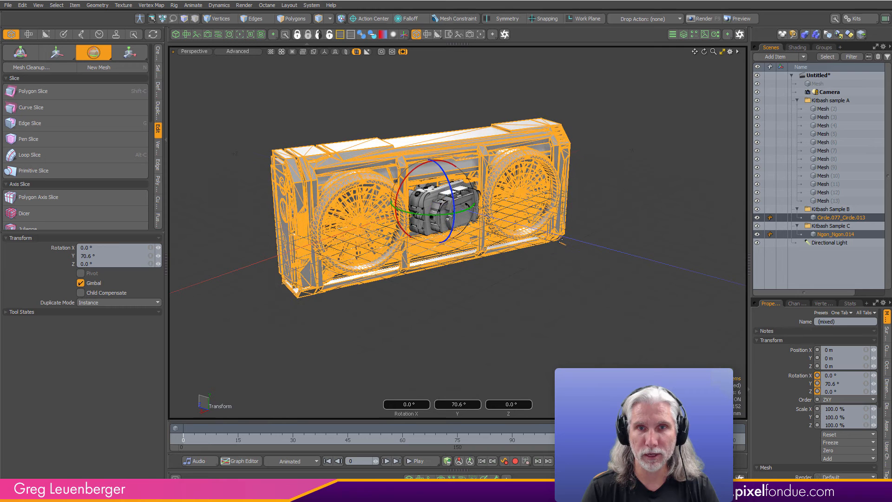
{"action": "left_click", "coordinate": [462, 405]}
{"action": "type", "text": "90"}
{"action": "key", "text": "Return"}
{"action": "left_click_drag", "start_coordinate": [604, 292], "coordinate": [559, 322], "text": "alt"}
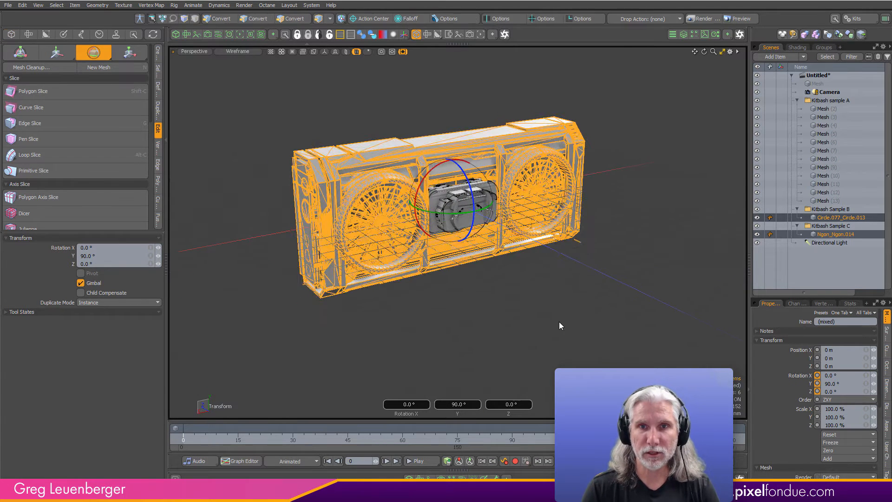
{"action": "key", "text": "q"}
{"action": "left_click", "coordinate": [557, 321]}
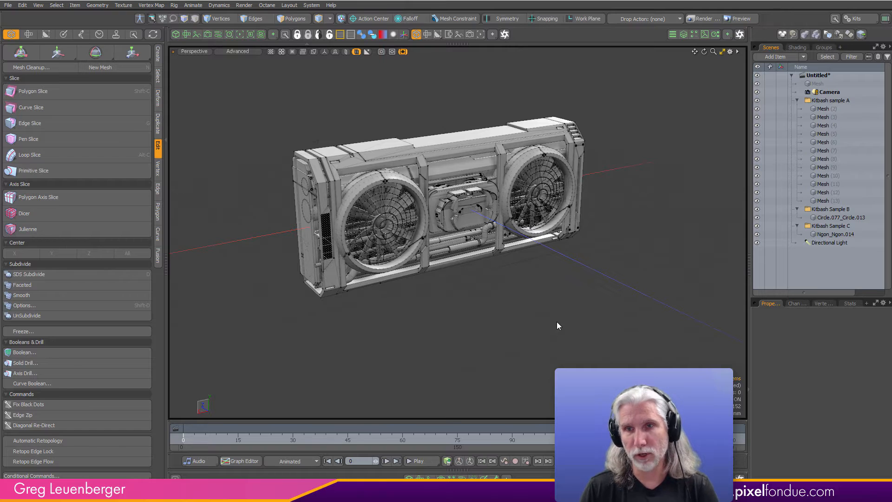
{"action": "left_click", "coordinate": [823, 108]}
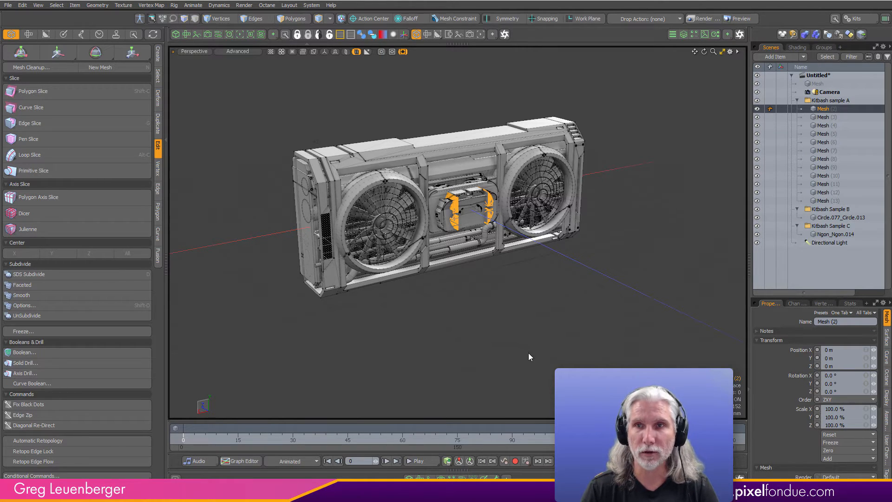
{"action": "left_click_drag", "start_coordinate": [509, 346], "coordinate": [568, 316], "text": "alt"}
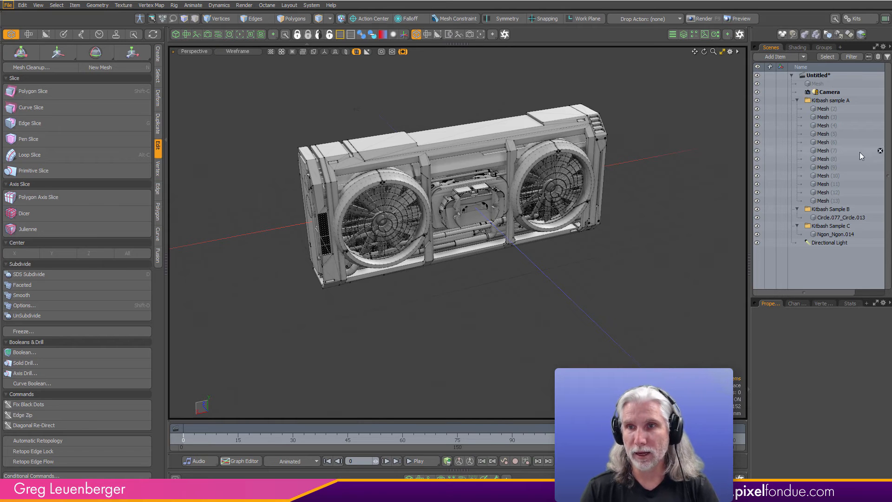
- Select the Sample C mesh and list the vertex maps in its Other Maps group
{"action": "left_click", "coordinate": [829, 236]}
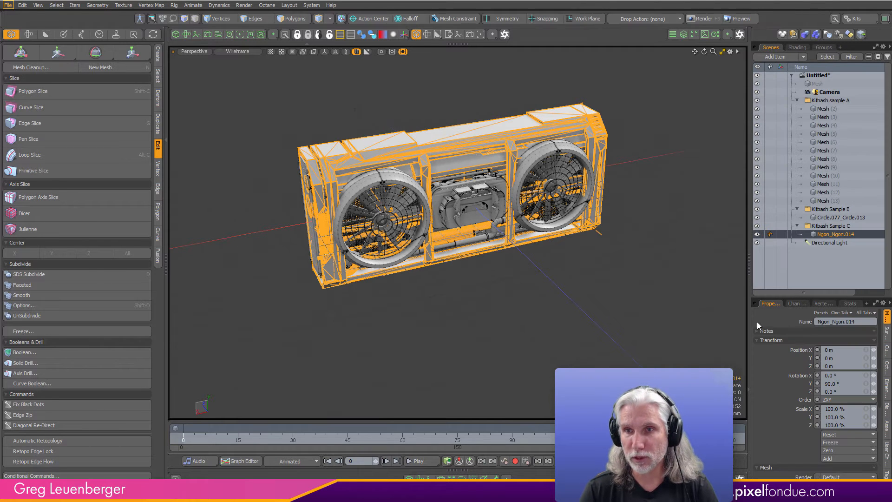
{"action": "left_click", "coordinate": [827, 303]}
{"action": "left_click_drag", "start_coordinate": [822, 299], "coordinate": [790, 235]}
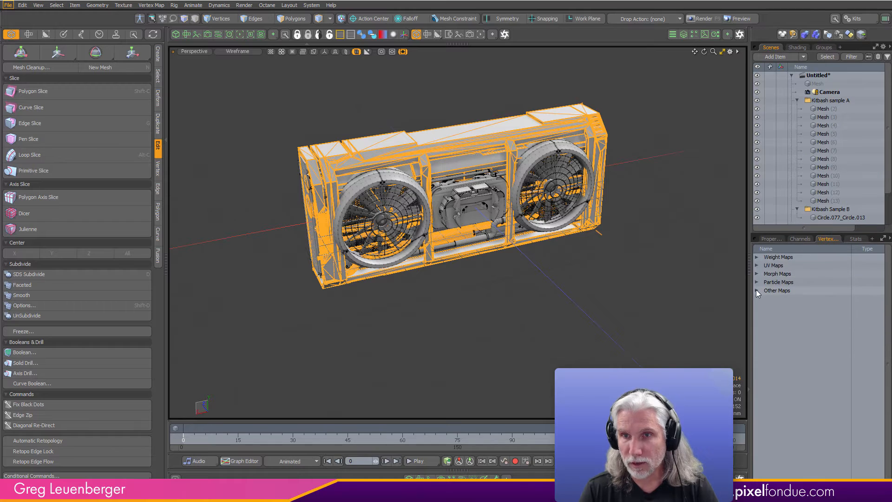
{"action": "left_click", "coordinate": [757, 291]}
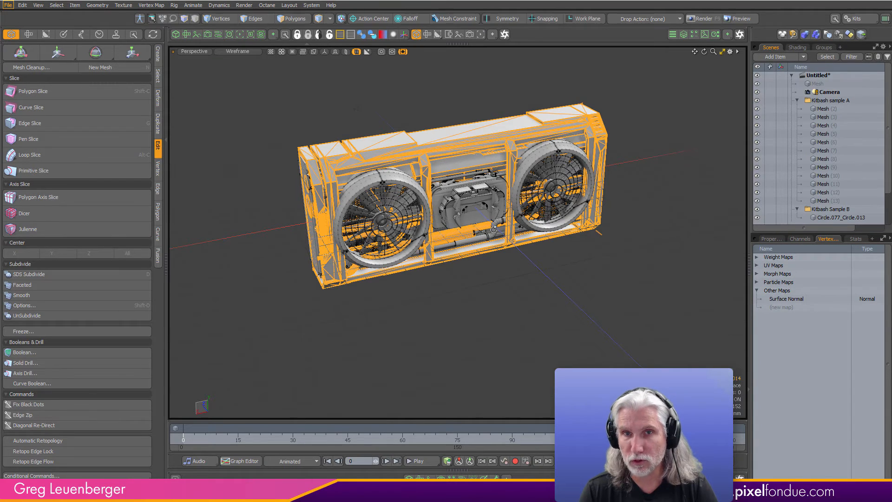
- Hide the inactive meshes in the viewport and examine the surface shading of the Sample C mesh up close
{"action": "scroll", "coordinate": [492, 163], "scroll_direction": "up", "scroll_amount": 4}
{"action": "left_click", "coordinate": [345, 52]}
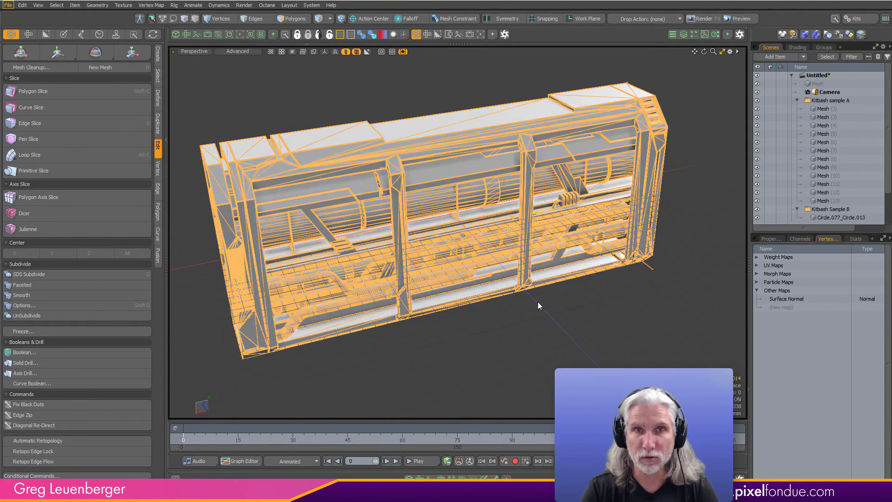
{"action": "left_click_drag", "start_coordinate": [538, 304], "coordinate": [563, 328], "text": "alt"}
{"action": "left_click", "coordinate": [549, 343]}
{"action": "left_click_drag", "start_coordinate": [449, 181], "coordinate": [502, 243], "text": "ctrl+alt"}
{"action": "mouse_move", "coordinate": [502, 243]}
{"action": "left_mouse_down", "text": "ctrl+alt"}
{"action": "mouse_move", "coordinate": [453, 226]}
{"action": "mouse_move", "coordinate": [495, 232]}
{"action": "mouse_move", "coordinate": [483, 253]}
{"action": "mouse_move", "coordinate": [494, 255]}
{"action": "left_mouse_up", "text": "ctrl+alt"}
- Delete the Surface Normal vertex map from the Sample C mesh
{"action": "left_click", "coordinate": [785, 300]}
{"action": "right_click", "coordinate": [785, 302]}
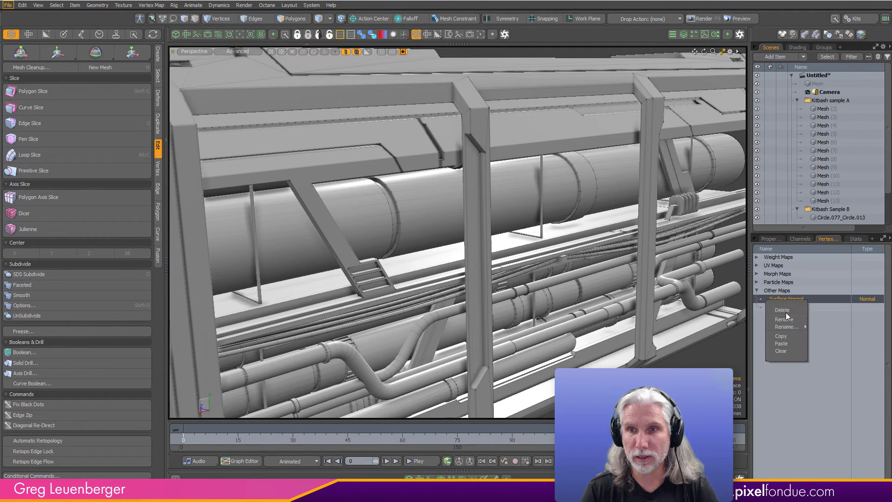
{"action": "mouse_move", "coordinate": [787, 329]}
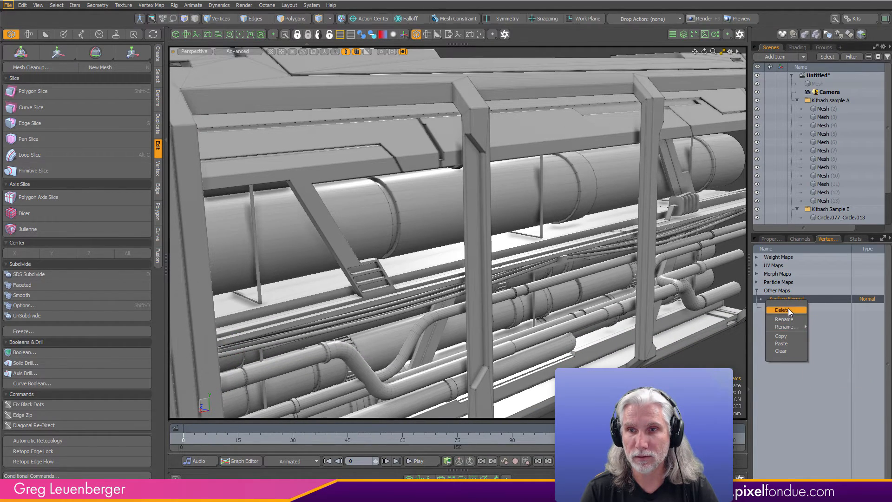
{"action": "left_click", "coordinate": [784, 310]}
{"action": "left_click", "coordinate": [458, 253]}
{"action": "key", "text": "a"}
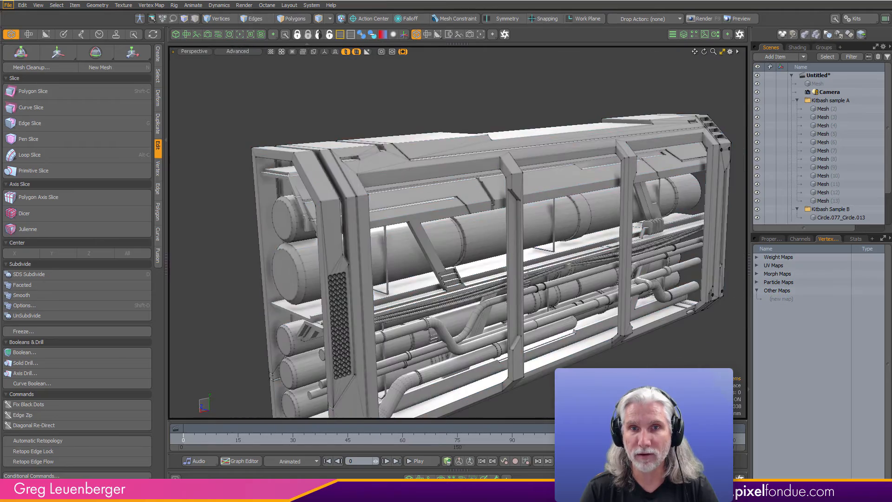
- Compare the Sample C mesh's shading from several angles with the Surface Normal map deleted and with it restored
{"action": "left_click_drag", "start_coordinate": [482, 262], "coordinate": [564, 294], "text": "alt"}
{"action": "scroll", "coordinate": [424, 143], "scroll_direction": "up", "scroll_amount": 6}
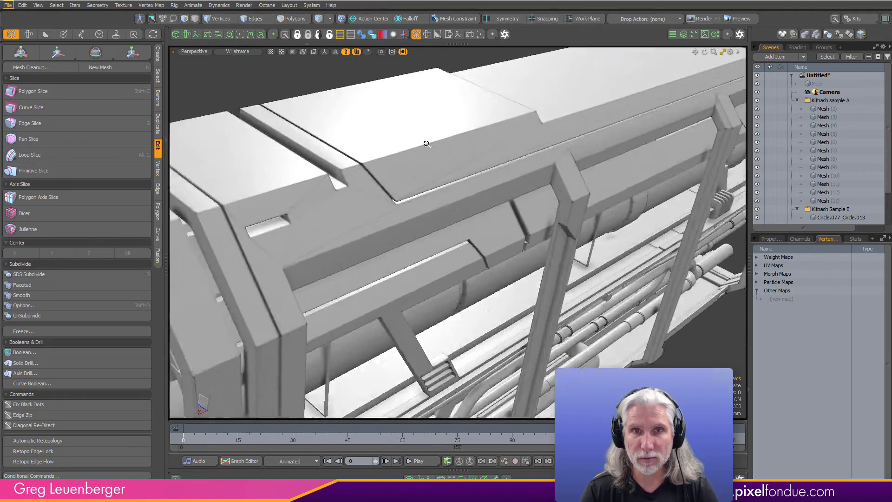
{"action": "mouse_move", "coordinate": [424, 143]}
{"action": "left_mouse_down", "text": "alt"}
{"action": "mouse_move", "coordinate": [559, 201]}
{"action": "mouse_move", "coordinate": [458, 187]}
{"action": "mouse_move", "coordinate": [484, 195]}
{"action": "mouse_move", "coordinate": [643, 199]}
{"action": "mouse_move", "coordinate": [516, 232]}
{"action": "mouse_move", "coordinate": [427, 164]}
{"action": "mouse_move", "coordinate": [521, 173]}
{"action": "mouse_move", "coordinate": [436, 182]}
{"action": "left_mouse_up", "text": "alt"}
{"action": "scroll", "coordinate": [458, 187], "scroll_direction": "down", "scroll_amount": 6}
{"action": "scroll", "coordinate": [427, 164], "scroll_direction": "up", "scroll_amount": 4}
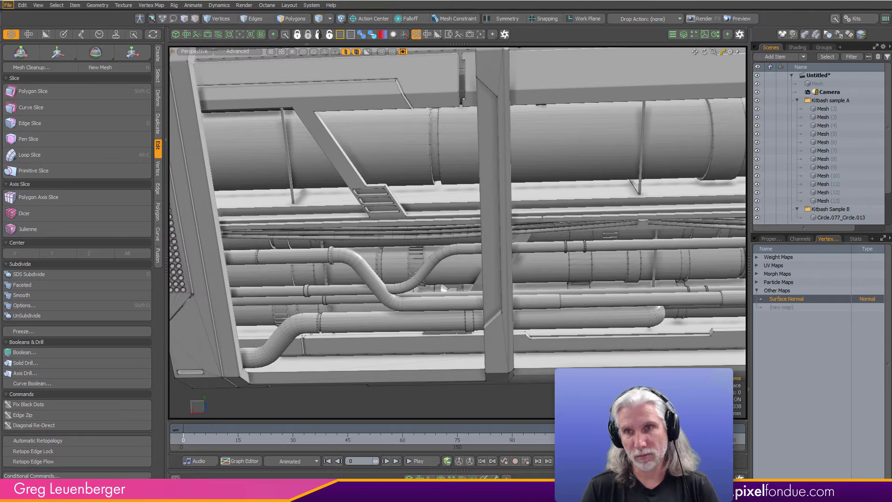
{"action": "scroll", "coordinate": [581, 386], "scroll_direction": "down", "scroll_amount": 3}
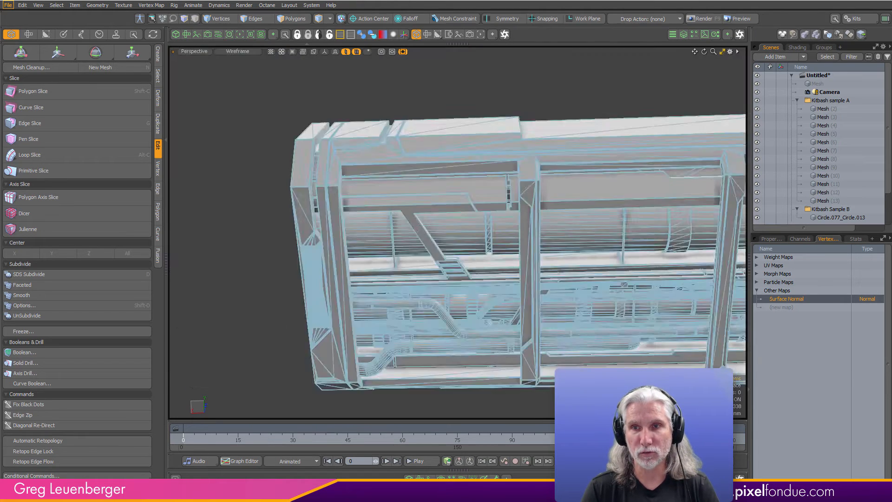
{"action": "left_click_drag", "start_coordinate": [594, 384], "coordinate": [495, 349], "text": "alt+shift"}
{"action": "left_click_drag", "start_coordinate": [515, 391], "coordinate": [549, 376], "text": "alt"}
{"action": "scroll", "coordinate": [548, 375], "scroll_direction": "down", "scroll_amount": 3}
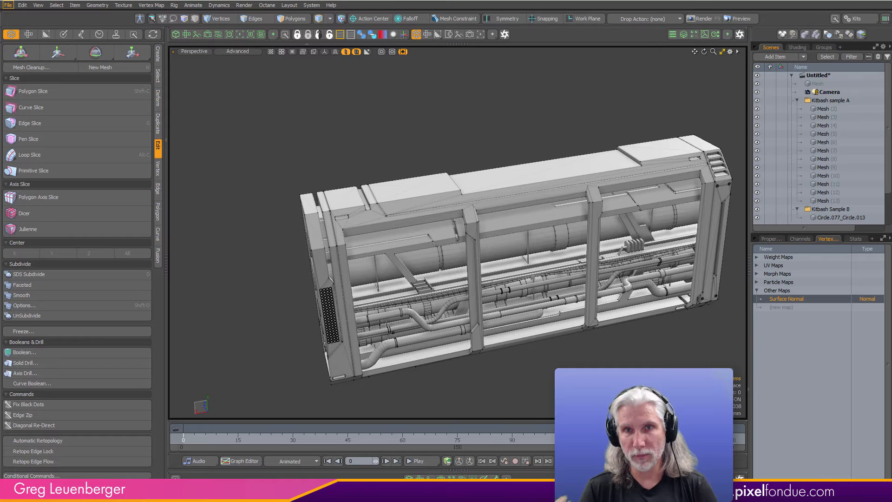
- Try raising the vertices at the step in the Sample C frame's top panel, and examine the resulting shading
{"action": "left_click", "coordinate": [810, 305]}
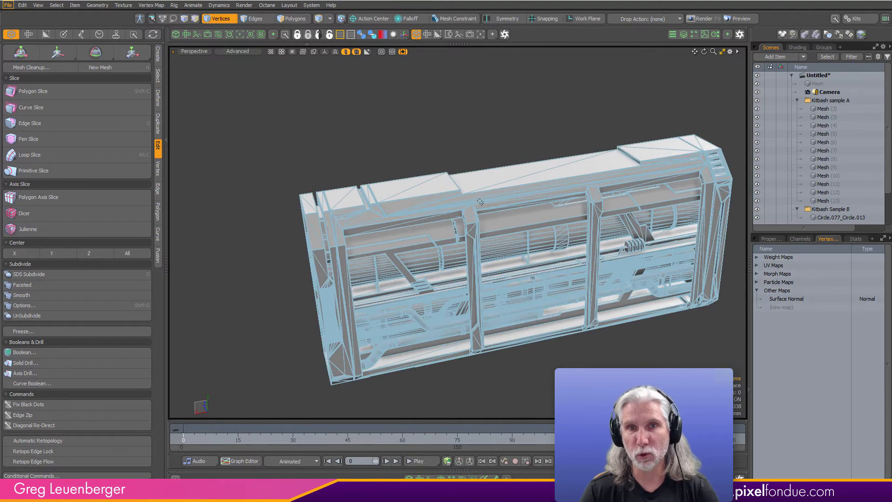
{"action": "left_click_drag", "start_coordinate": [496, 403], "coordinate": [324, 388], "text": "alt"}
{"action": "right_click_drag", "start_coordinate": [418, 213], "coordinate": [485, 145]}
{"action": "left_click_drag", "start_coordinate": [462, 200], "coordinate": [491, 175], "text": "alt"}
{"action": "scroll", "coordinate": [491, 175], "scroll_direction": "up", "scroll_amount": 5}
{"action": "key", "text": "w"}
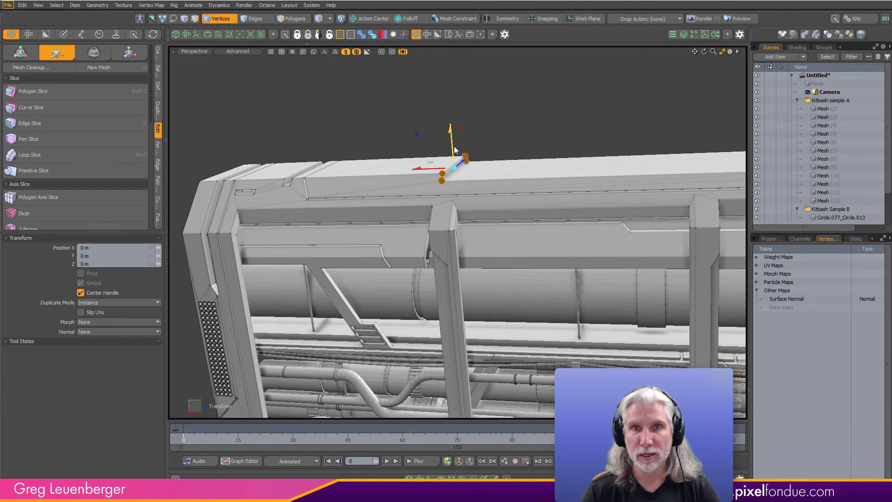
{"action": "left_click_drag", "start_coordinate": [452, 134], "coordinate": [459, 72]}
{"action": "key", "text": "e"}
{"action": "left_click_drag", "start_coordinate": [488, 165], "coordinate": [466, 338], "text": "alt"}
{"action": "key", "text": "space"}
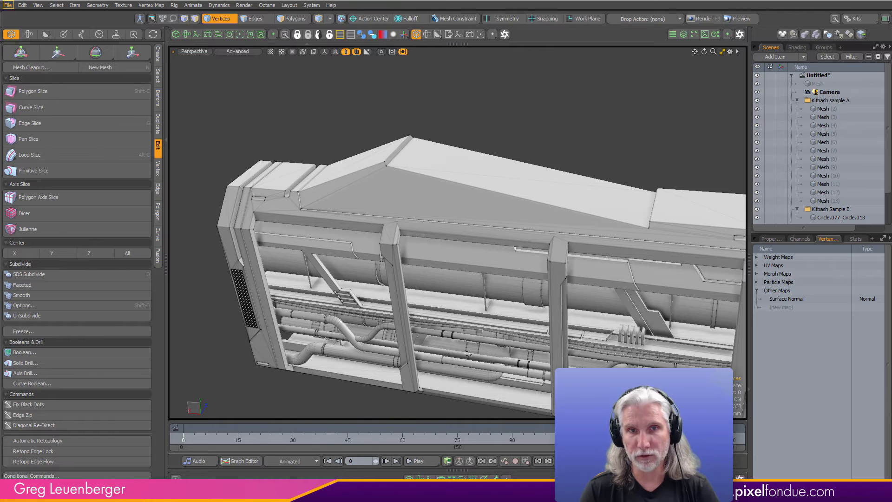
- Undo the vertex move on the Sample C frame's top panel
{"action": "key", "text": "ctrl+z"}
{"action": "key", "text": "ctrl+z"}
{"action": "key", "text": "ctrl+z"}
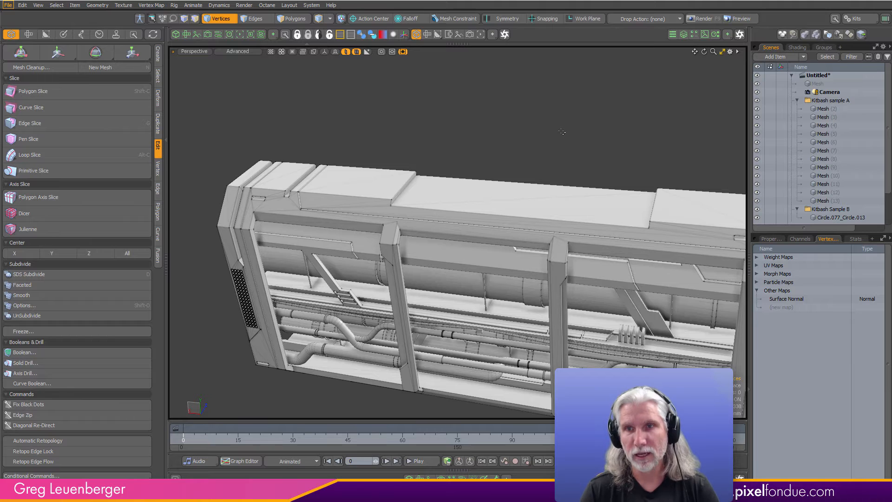
{"action": "left_click", "coordinate": [802, 300]}
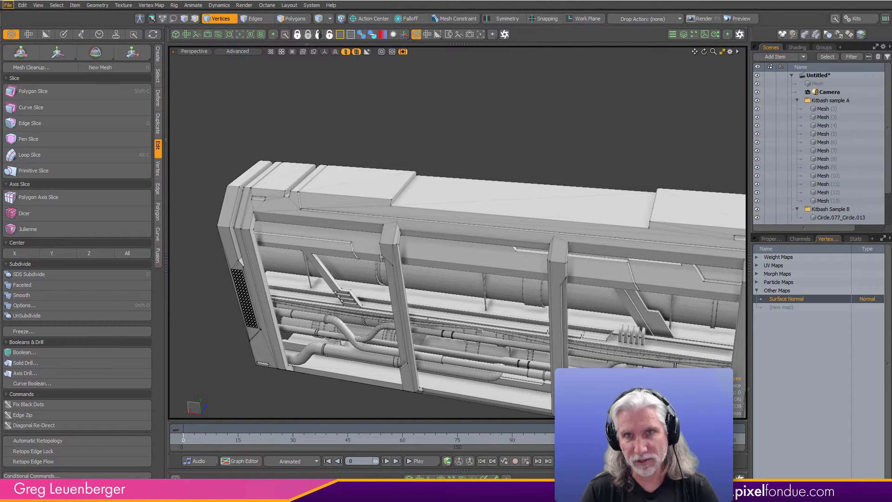
{"action": "left_click", "coordinate": [793, 358]}
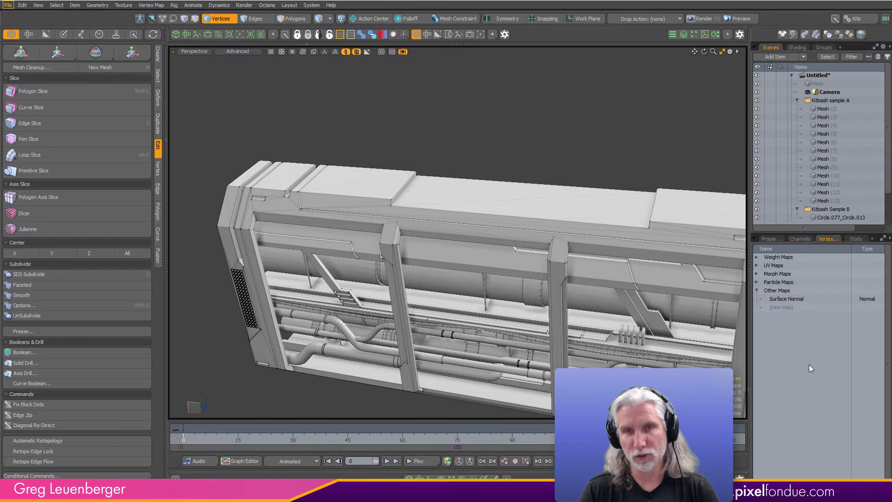
{"action": "key", "text": "a"}
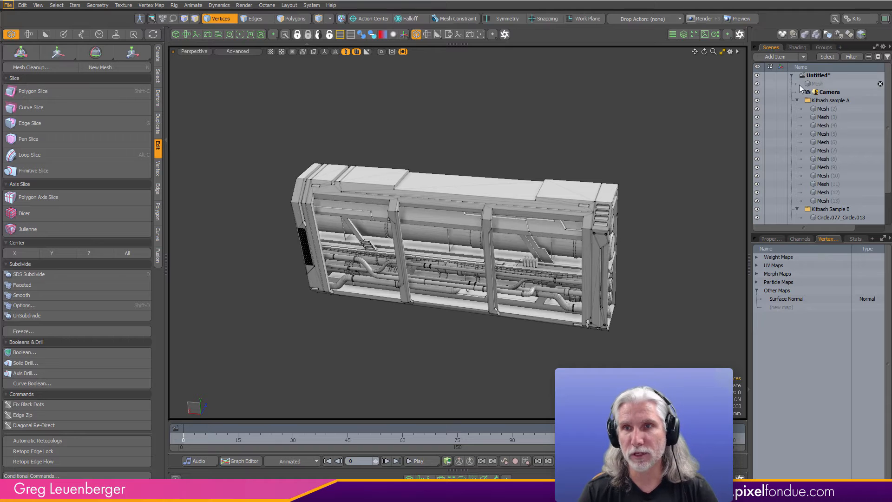
- Select Mesh (2) in the Kitbash sample A group and examine its vertices
{"action": "left_click", "coordinate": [828, 110]}
{"action": "left_click_drag", "start_coordinate": [559, 217], "coordinate": [520, 200], "text": "alt"}
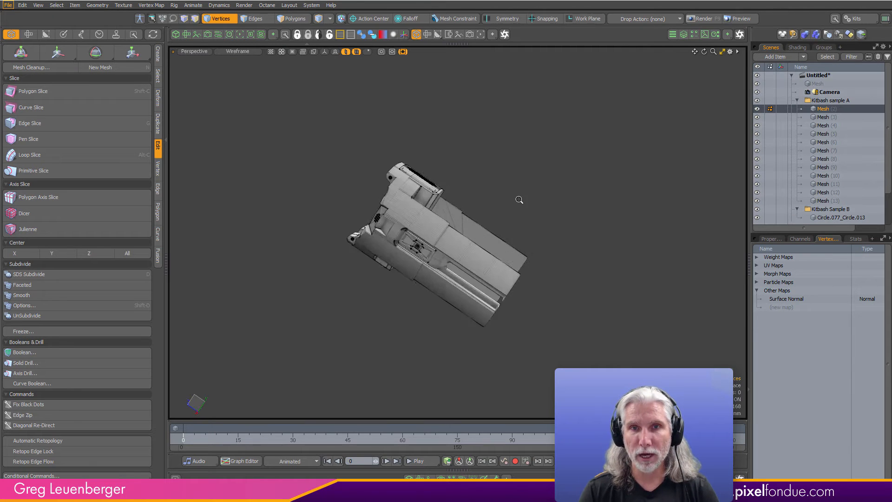
{"action": "scroll", "coordinate": [519, 199], "scroll_direction": "up", "scroll_amount": 2}
{"action": "key", "text": "ctrl+3"}
{"action": "left_click", "coordinate": [566, 236]}
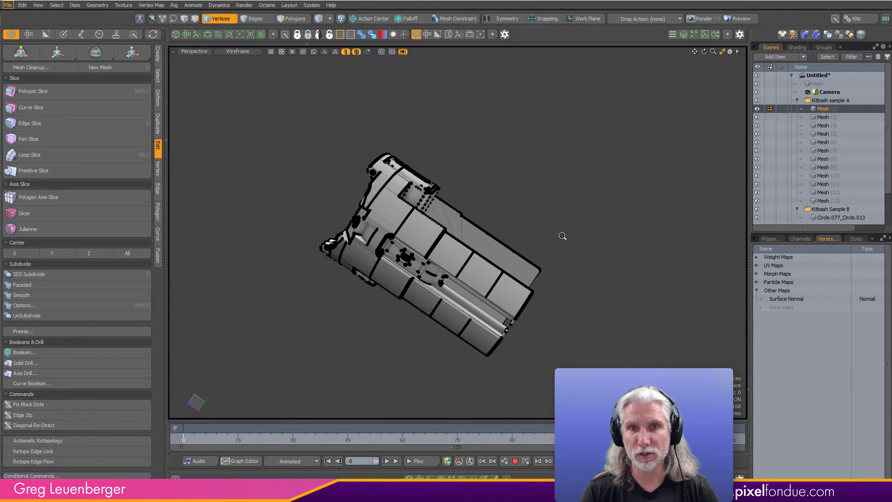
{"action": "left_click_drag", "start_coordinate": [562, 237], "coordinate": [605, 279], "text": "alt"}
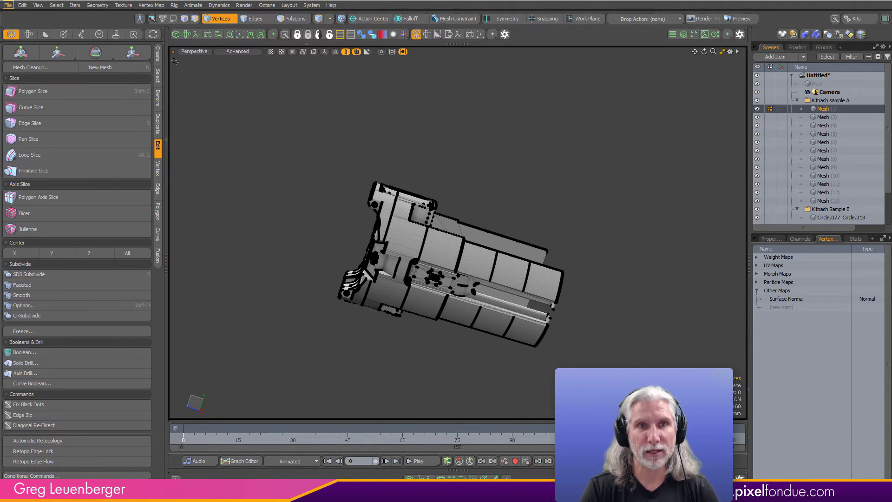
- Run Mesh Cleanup on Mesh (2) with every cleanup option enabled, and dismiss the report
{"action": "left_click", "coordinate": [158, 54]}
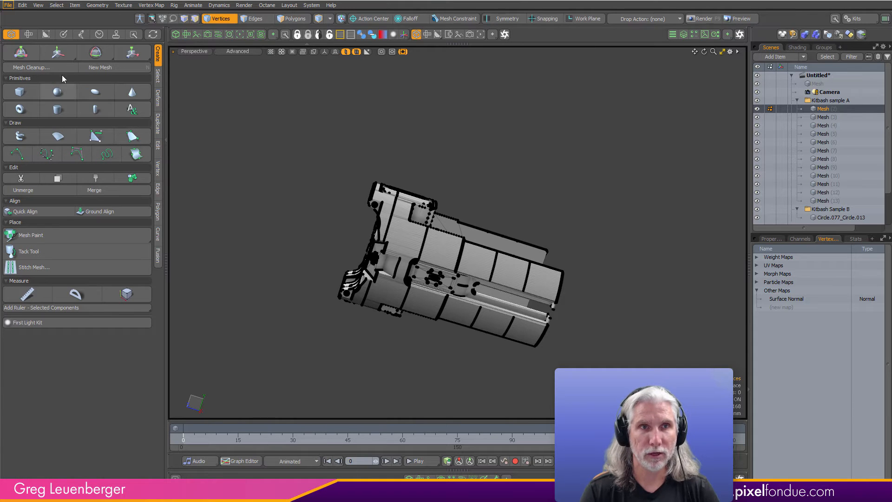
{"action": "left_click", "coordinate": [158, 76]}
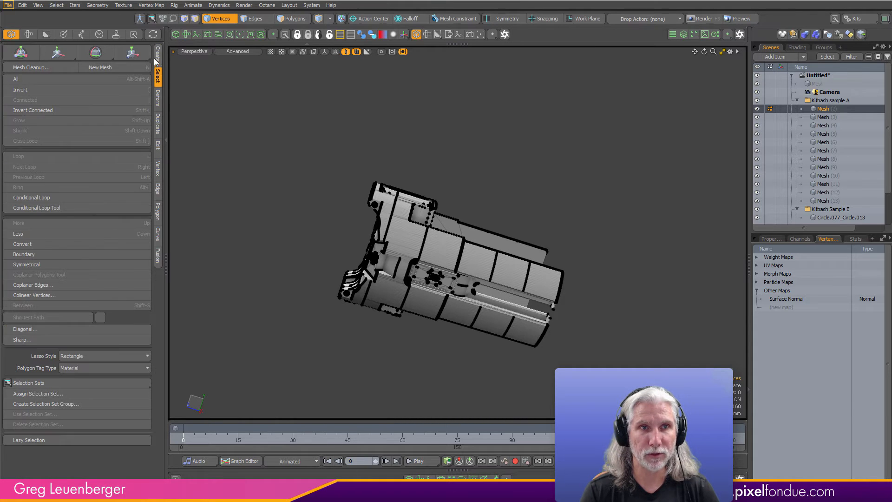
{"action": "left_click", "coordinate": [158, 210]}
{"action": "left_click", "coordinate": [158, 167]}
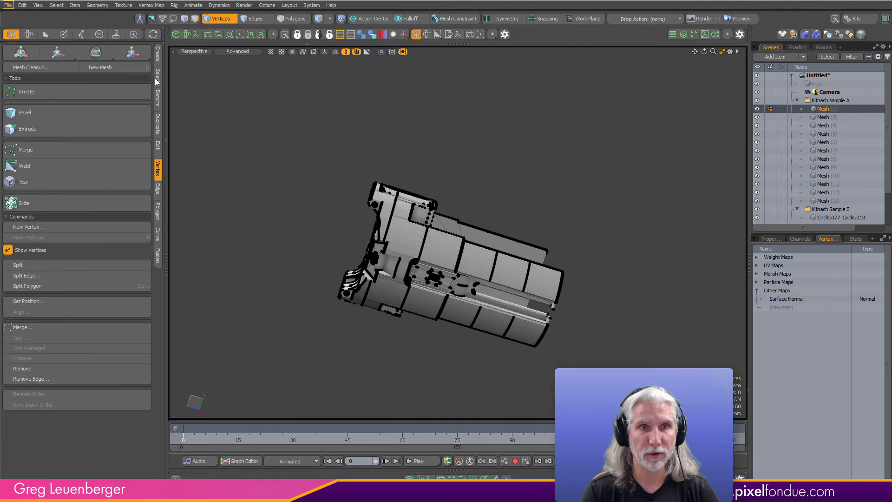
{"action": "left_click", "coordinate": [158, 54]}
{"action": "left_click", "coordinate": [32, 67]}
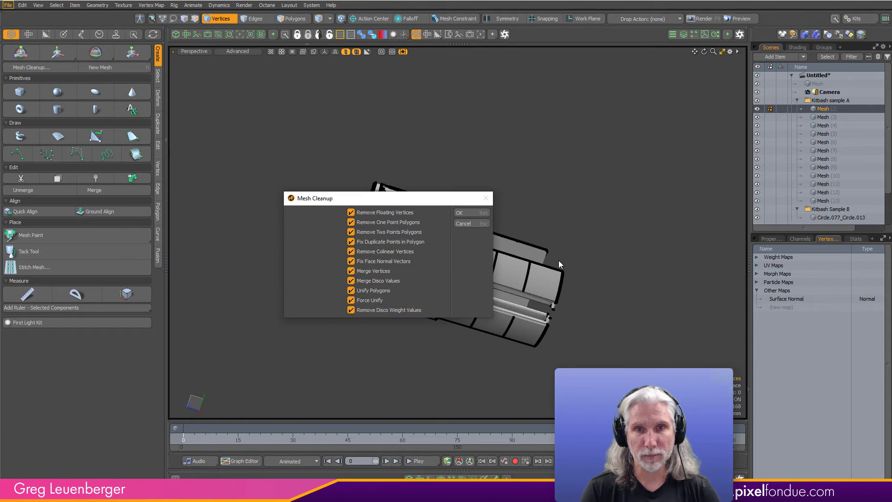
{"action": "left_click", "coordinate": [470, 213]}
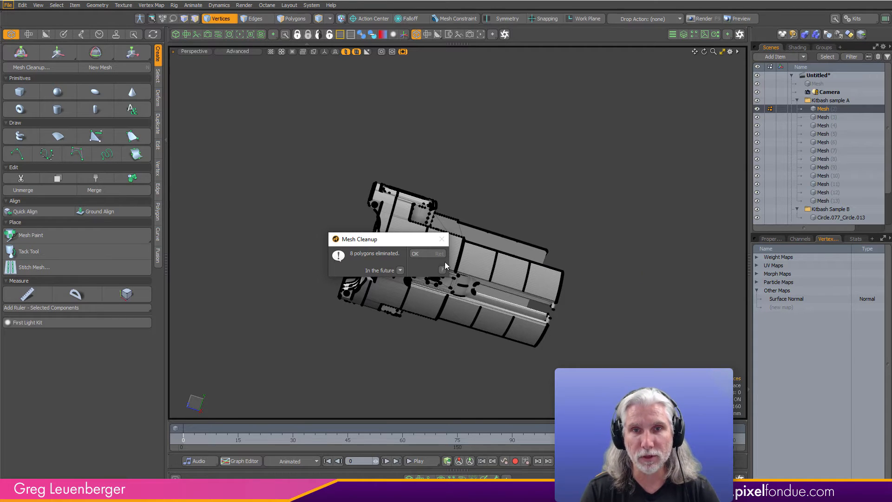
{"action": "left_click", "coordinate": [414, 253]}
- Run Mesh Cleanup with all options on Mesh (3) and Mesh (4), dismissing each report
{"action": "left_click", "coordinate": [829, 118]}
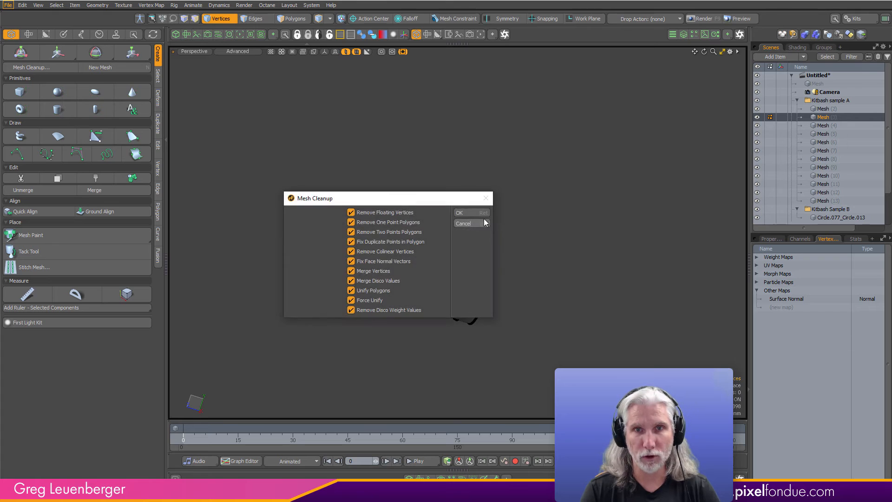
{"action": "left_click", "coordinate": [470, 210]}
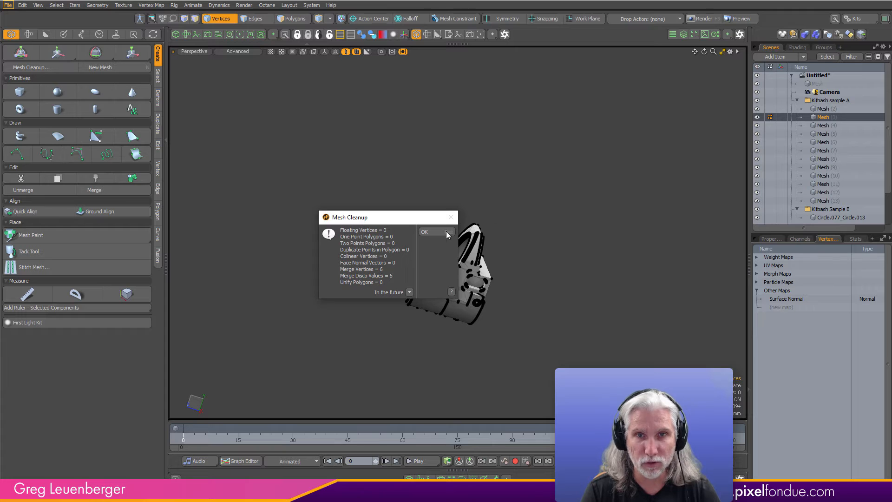
{"action": "key", "text": "Return"}
{"action": "left_click", "coordinate": [827, 127]}
{"action": "key", "text": "ctrl+shift+c"}
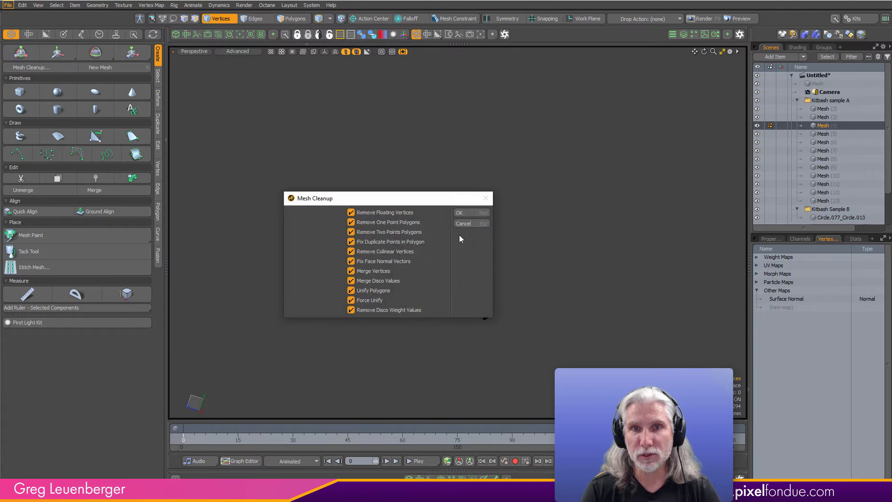
{"action": "left_click", "coordinate": [465, 214]}
{"action": "left_click", "coordinate": [413, 253]}
- Run Mesh Cleanup with all options on Mesh (5) and Mesh (6), dismissing each report
{"action": "left_click", "coordinate": [824, 134]}
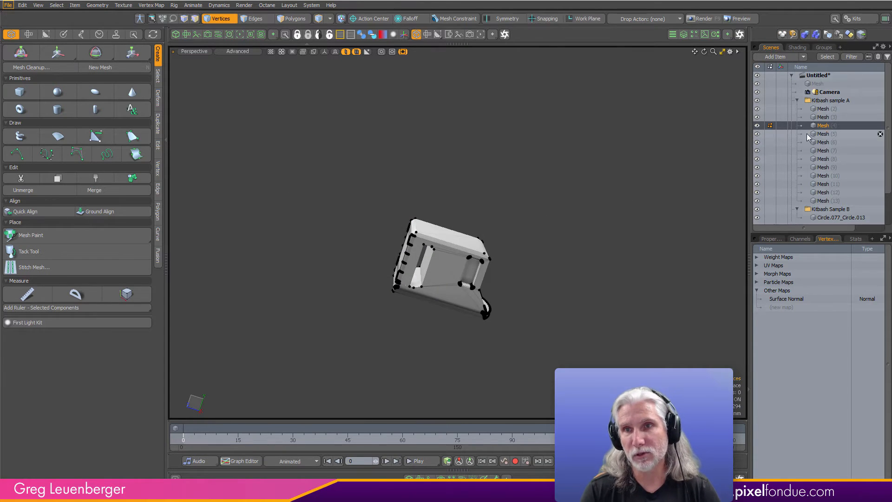
{"action": "key", "text": "ctrl+shift+c"}
{"action": "key", "text": "Return"}
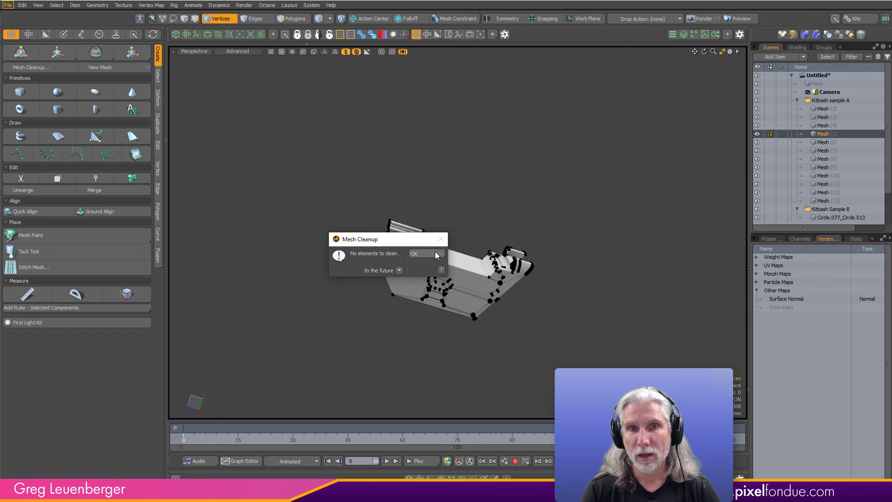
{"action": "key", "text": "Return"}
{"action": "left_click", "coordinate": [832, 142]}
{"action": "key", "text": "ctrl+shift+c"}
{"action": "key", "text": "Return"}
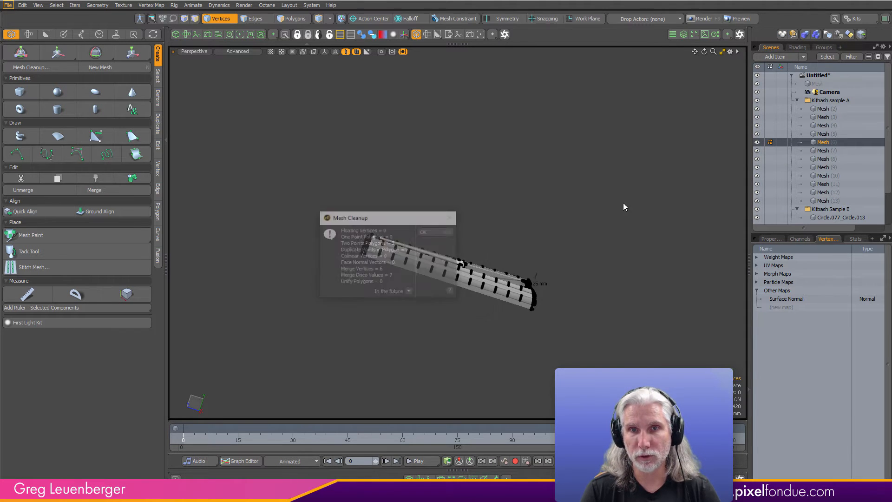
{"action": "left_click", "coordinate": [438, 235]}
- Run Mesh Cleanup with all options on Mesh (7) and Mesh (8), dismissing each report
{"action": "left_click", "coordinate": [824, 151]}
{"action": "key", "text": "ctrl+shift+c"}
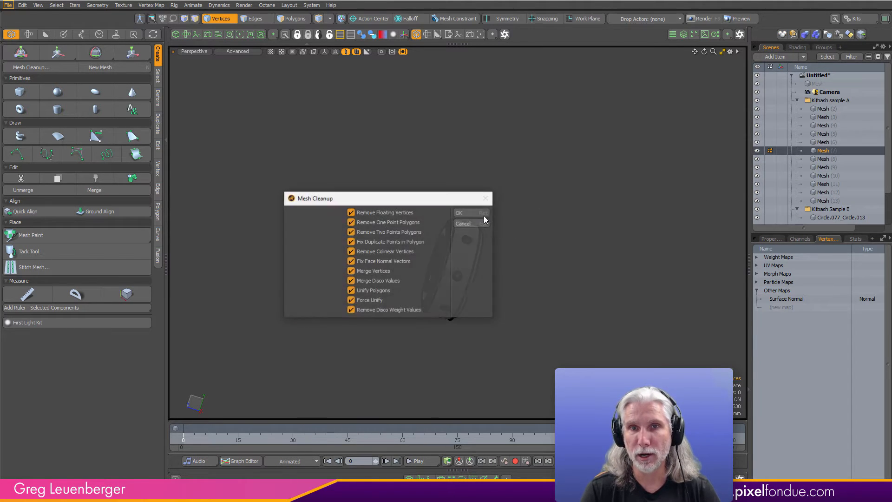
{"action": "key", "text": "Return"}
{"action": "key", "text": "Return"}
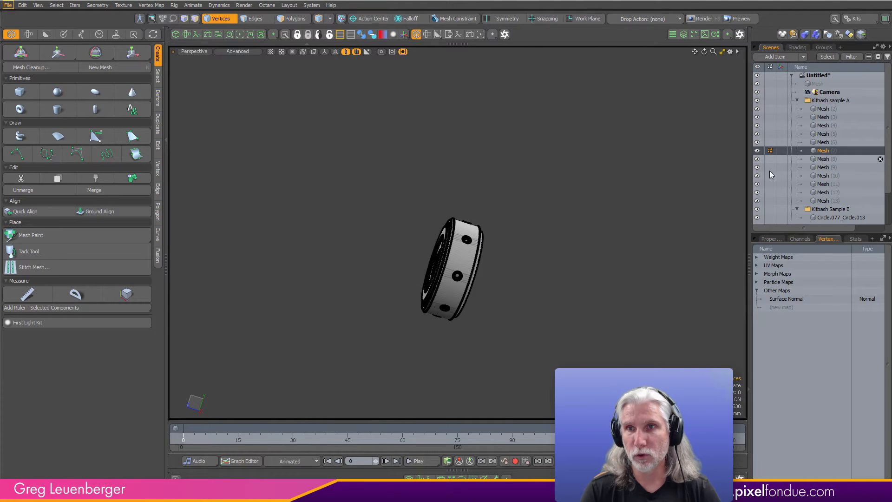
{"action": "left_click", "coordinate": [823, 159]}
{"action": "key", "text": "ctrl+shift+c"}
{"action": "key", "text": "Return"}
- Run Mesh Cleanup with all options on Mesh (9) and Mesh (10), dismissing each report
{"action": "key", "text": "Return"}
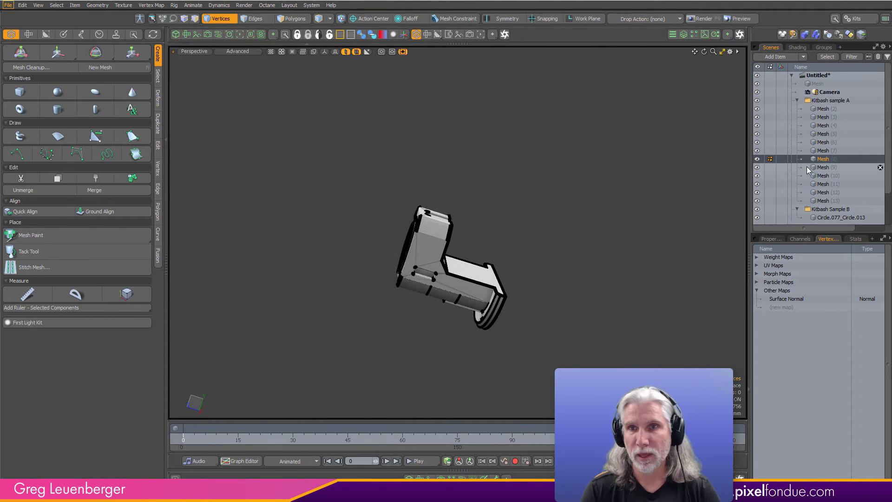
{"action": "left_click", "coordinate": [799, 168]}
{"action": "key", "text": "ctrl+shift+c"}
{"action": "key", "text": "Return"}
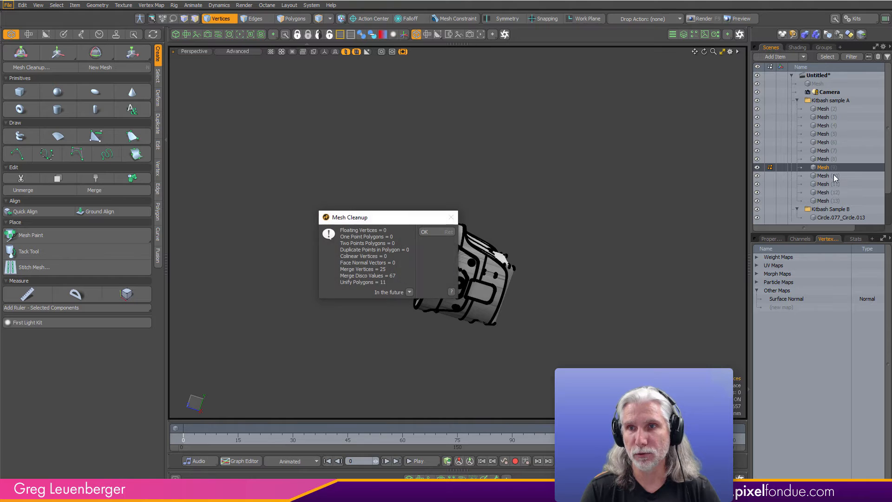
{"action": "key", "text": "Return"}
{"action": "left_click", "coordinate": [848, 175]}
{"action": "key", "text": "ctrl+shift+c"}
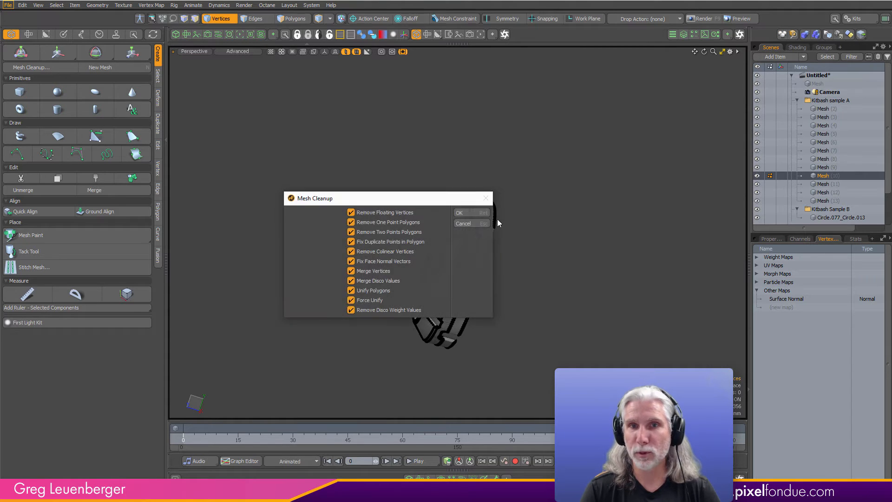
{"action": "key", "text": "Return"}
{"action": "key", "text": "Return"}
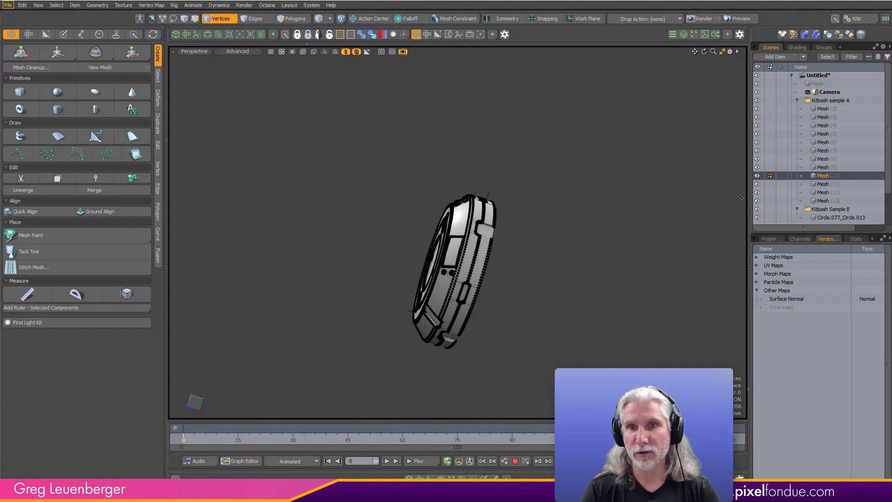
- Run Mesh Cleanup with all options on Mesh (11) and Mesh (12), dismissing each report
{"action": "left_click", "coordinate": [827, 184]}
{"action": "key", "text": "ctrl+shift+c"}
{"action": "left_click", "coordinate": [478, 213]}
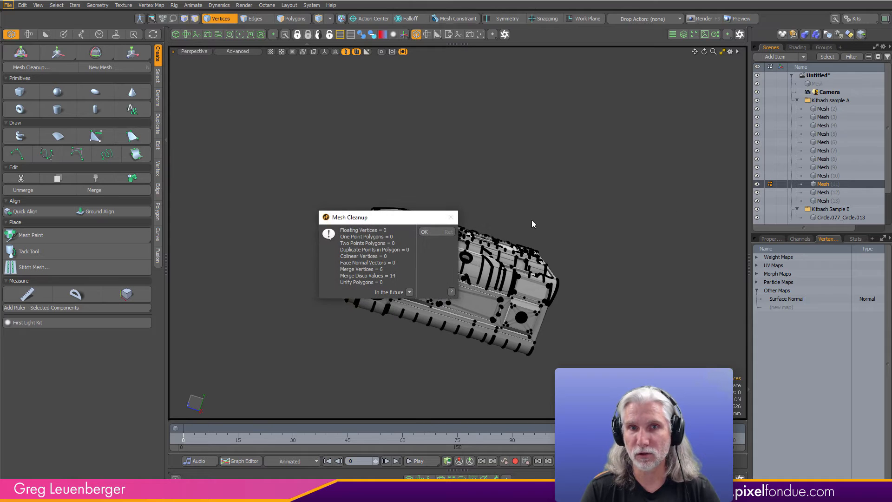
{"action": "key", "text": "Return"}
{"action": "left_click", "coordinate": [823, 192]}
{"action": "key", "text": "ctrl+shift+c"}
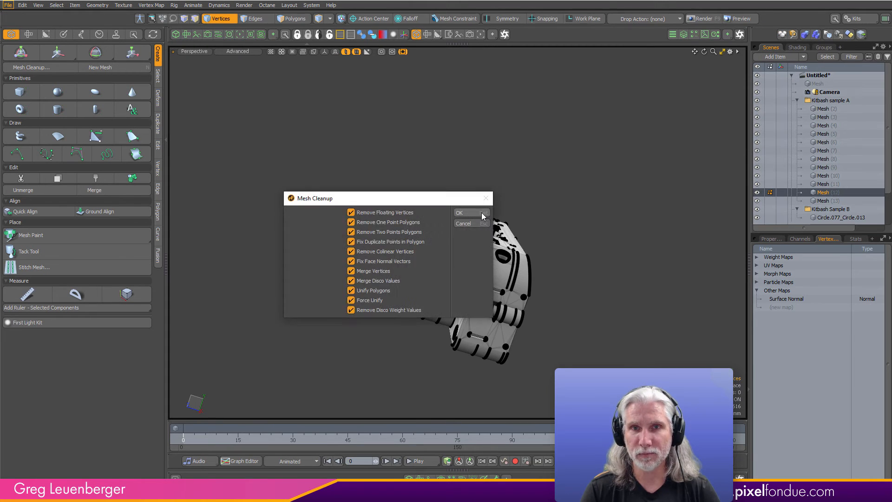
{"action": "key", "text": "Return"}
- Run Mesh Cleanup with all options on Mesh (13), the last mesh in Kitbash sample A, and dismiss the report
{"action": "key", "text": "Return"}
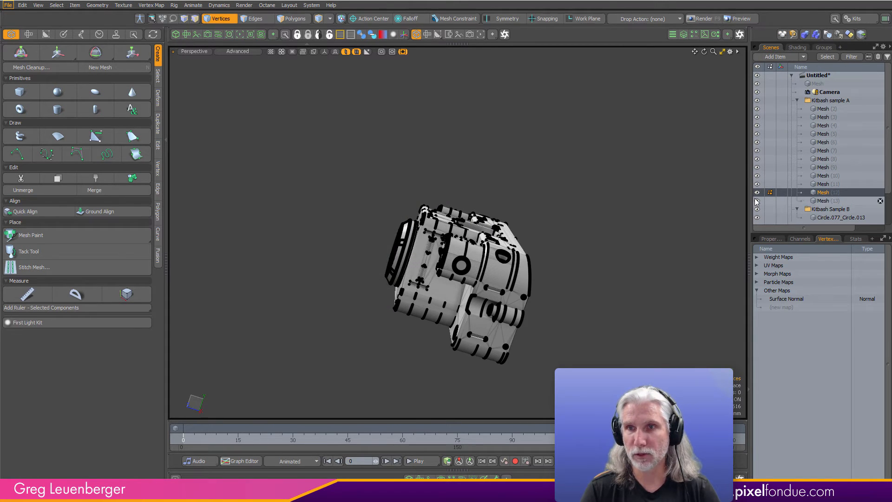
{"action": "left_click", "coordinate": [823, 201]}
{"action": "key", "text": "ctrl+shift+c"}
{"action": "key", "text": "Return"}
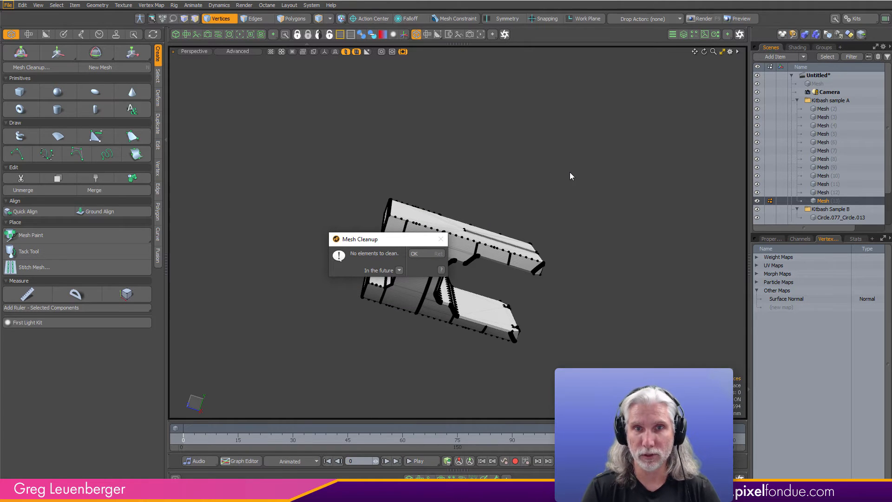
{"action": "left_click", "coordinate": [423, 254]}
- Run Mesh Cleanup with all options on Circle.077_Circle.013 in the Kitbash Sample B group
{"action": "scroll", "coordinate": [835, 205], "scroll_direction": "down", "scroll_amount": 1}
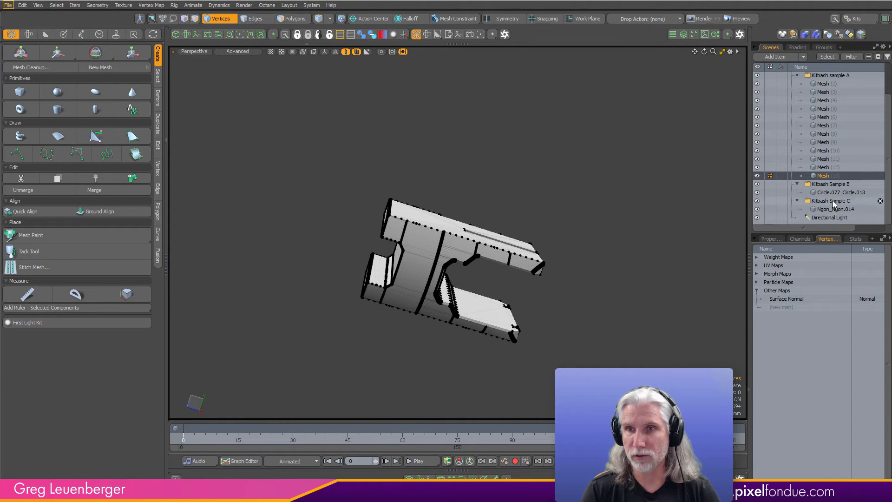
{"action": "left_click", "coordinate": [834, 192]}
{"action": "key", "text": "ctrl+shift+c"}
{"action": "key", "text": "Return"}
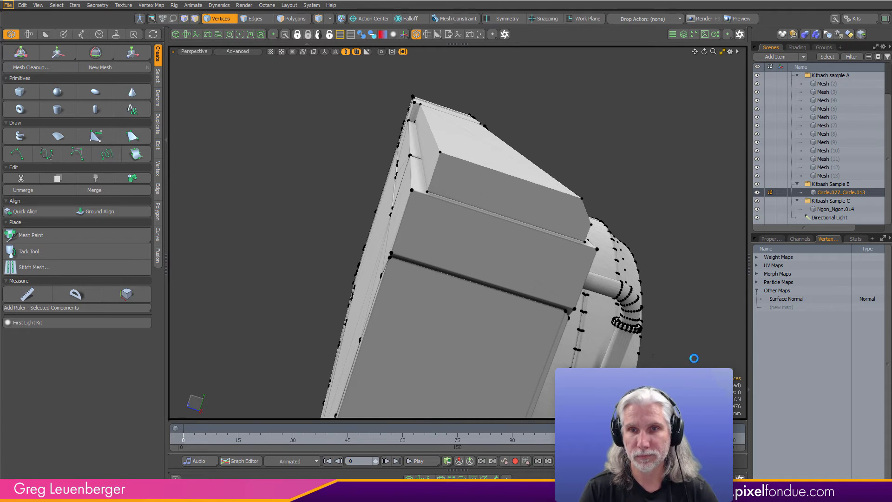
{"action": "scroll", "coordinate": [507, 273], "scroll_direction": "up", "scroll_amount": 3}
{"action": "left_click_drag", "start_coordinate": [507, 273], "coordinate": [538, 269], "text": "alt"}
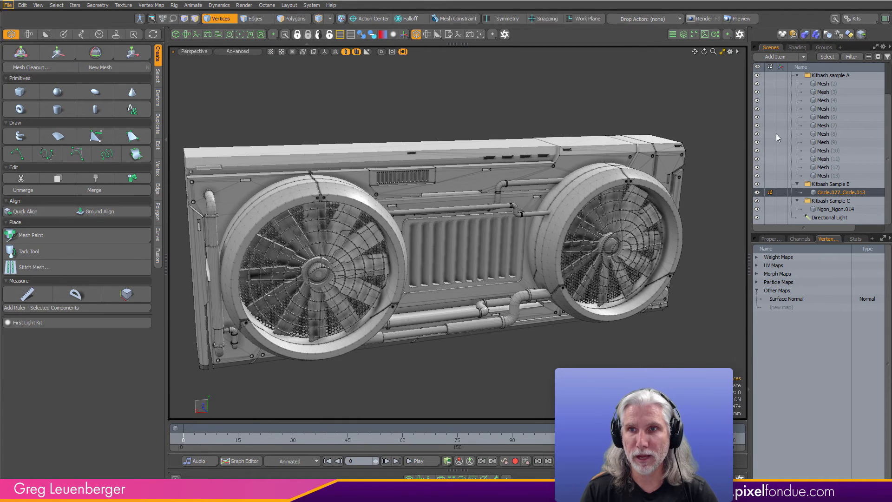
- Select all the meshes in the Kitbash sample A, B and C groups together
{"action": "left_click", "coordinate": [828, 84]}
{"action": "left_click_drag", "start_coordinate": [422, 266], "coordinate": [574, 351], "text": "alt"}
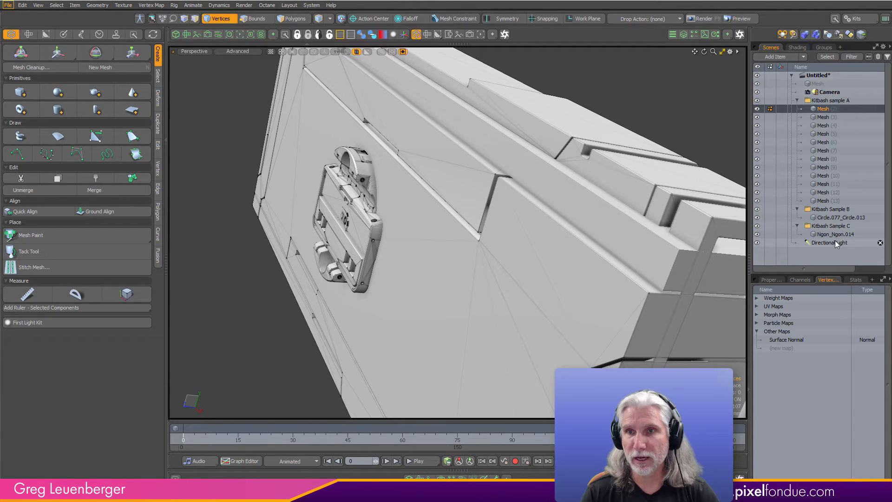
{"action": "left_click", "coordinate": [836, 242], "text": "shift"}
{"action": "left_click", "coordinate": [834, 242], "text": "ctrl"}
{"action": "left_click", "coordinate": [829, 225], "text": "ctrl"}
{"action": "left_click", "coordinate": [830, 208], "text": "ctrl"}
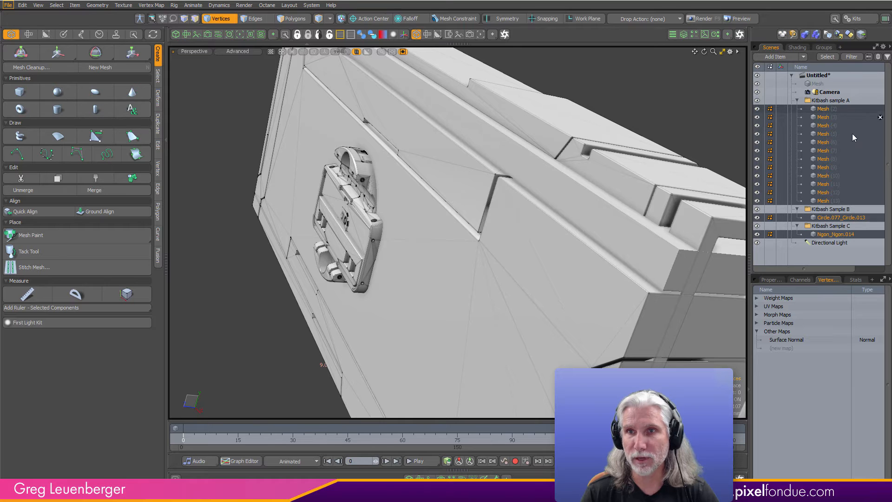
- Examine the selected meshes' polygon statistics broken down by material, and cancel the pending autosave
{"action": "left_click", "coordinate": [855, 279]}
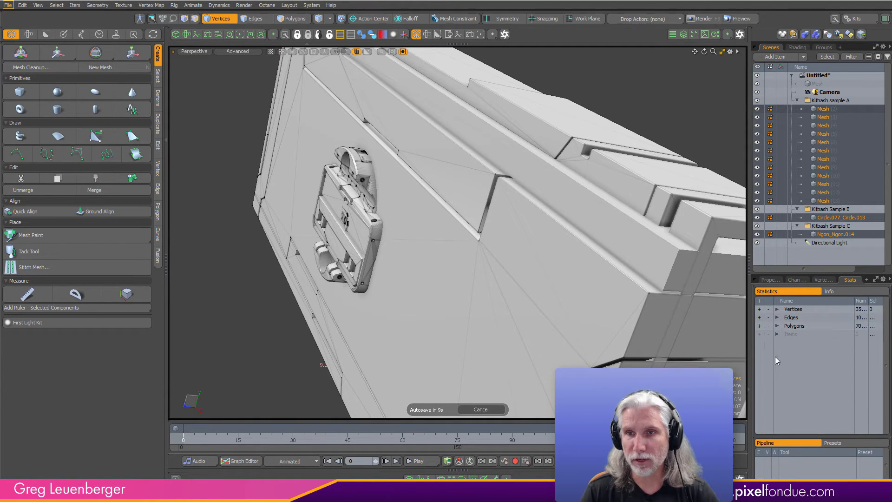
{"action": "left_click", "coordinate": [777, 326]}
{"action": "left_click", "coordinate": [782, 359]}
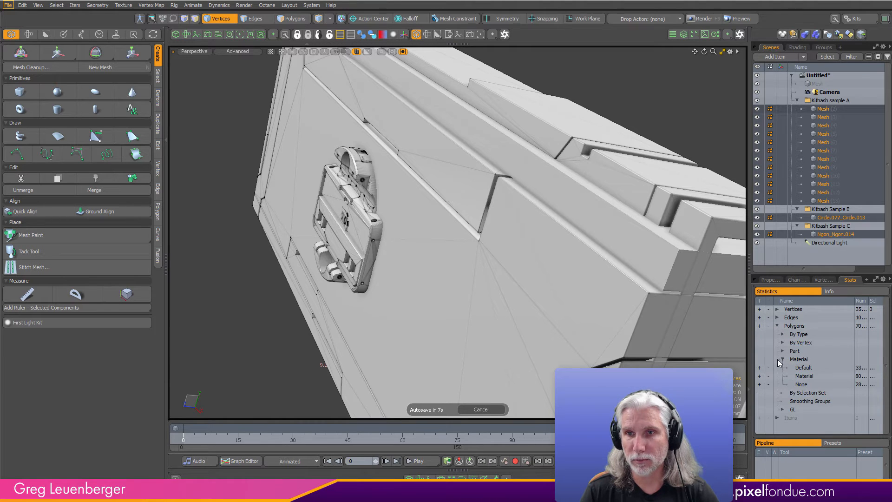
{"action": "left_click_drag", "start_coordinate": [854, 300], "coordinate": [846, 301]}
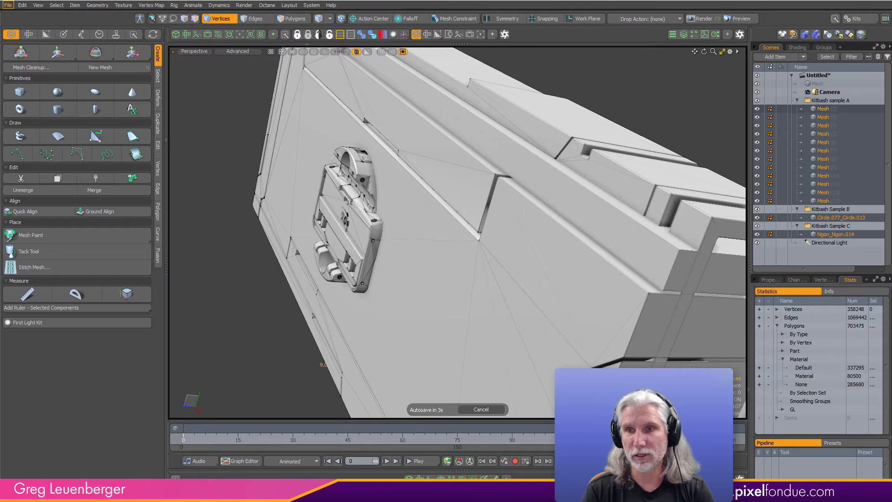
{"action": "left_click", "coordinate": [484, 412]}
- Assign the Default material to all polygons of the selected meshes, keeping smoothing enabled
{"action": "left_click_drag", "start_coordinate": [457, 325], "coordinate": [353, 307], "text": "alt"}
{"action": "left_click_drag", "start_coordinate": [372, 302], "coordinate": [420, 297], "text": "ctrl+alt"}
{"action": "left_click_drag", "start_coordinate": [474, 327], "coordinate": [484, 336], "text": "alt"}
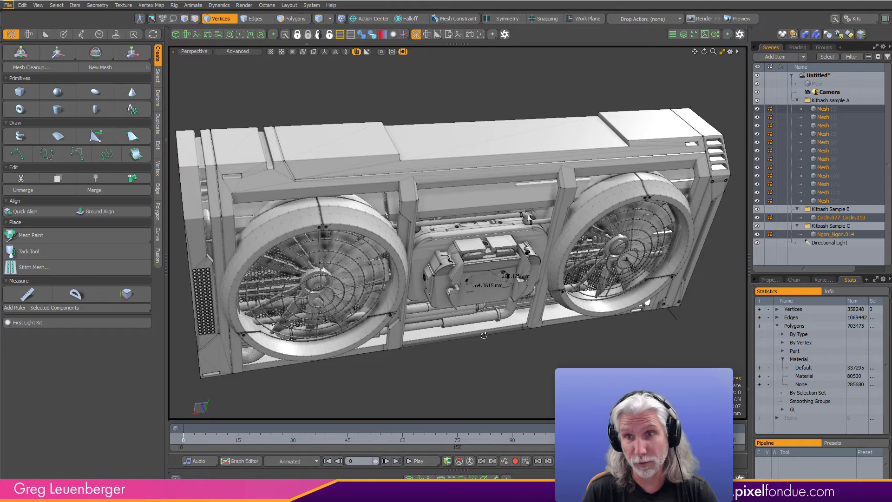
{"action": "scroll", "coordinate": [589, 353], "scroll_direction": "down", "scroll_amount": 3}
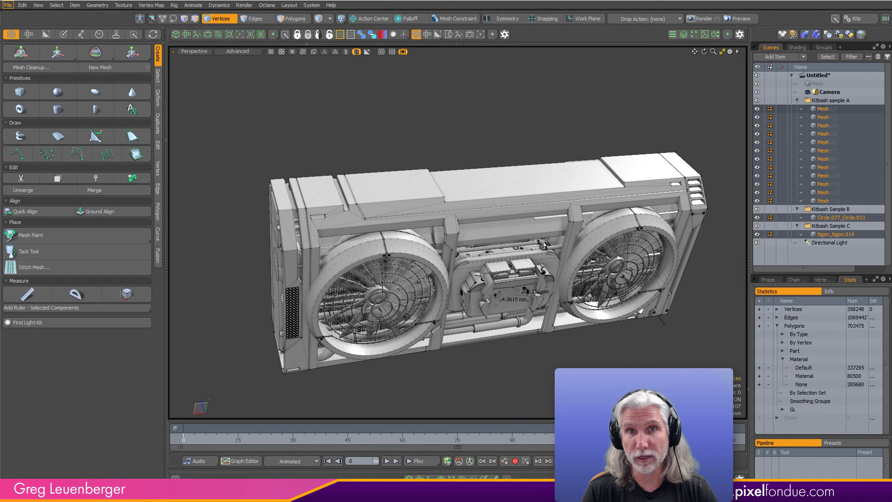
{"action": "left_click", "coordinate": [293, 18]}
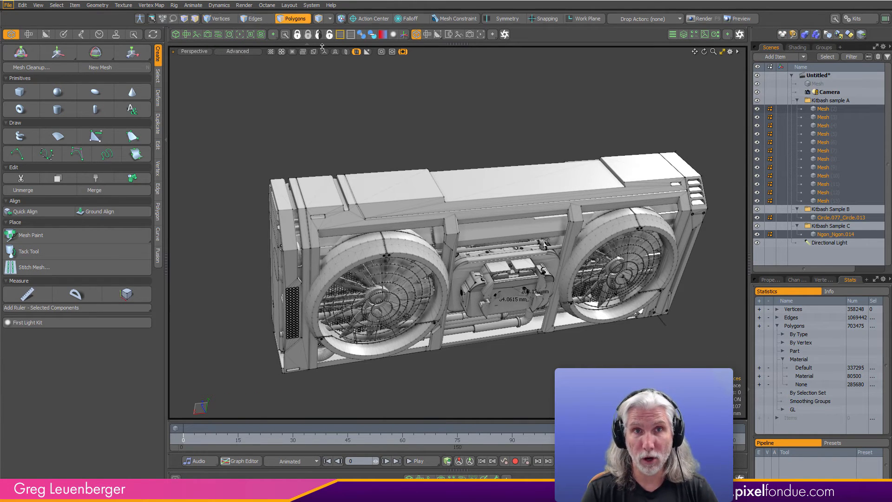
{"action": "key", "text": "m"}
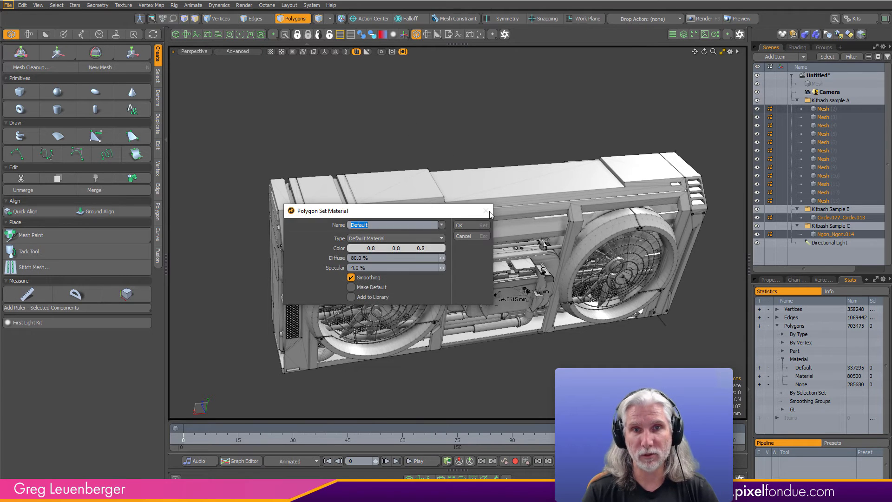
{"action": "left_click", "coordinate": [461, 226]}
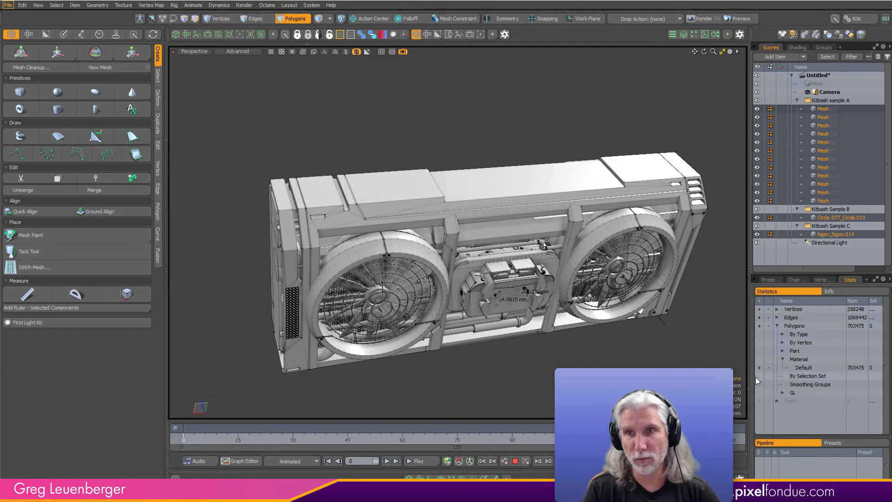
- Apply the Mesh Preset Material preset to the M_Default material inside the Default material group
{"action": "left_click", "coordinate": [798, 46]}
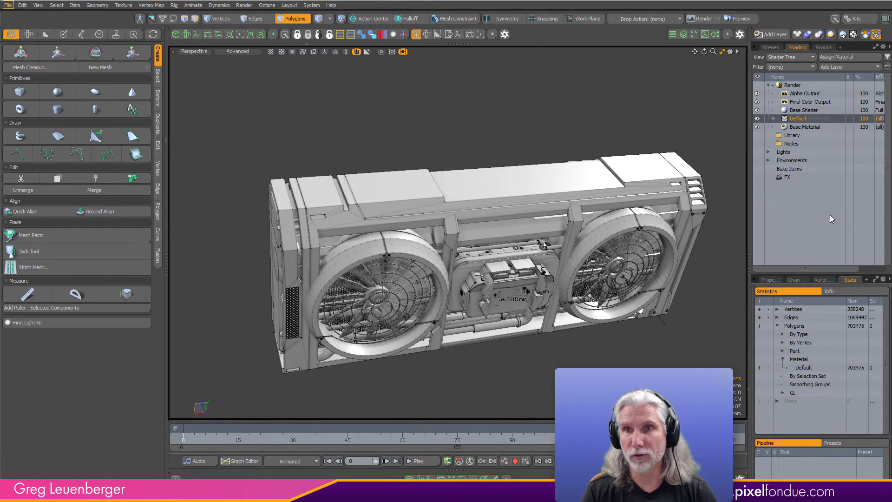
{"action": "left_click", "coordinate": [772, 119]}
{"action": "left_click", "coordinate": [807, 127]}
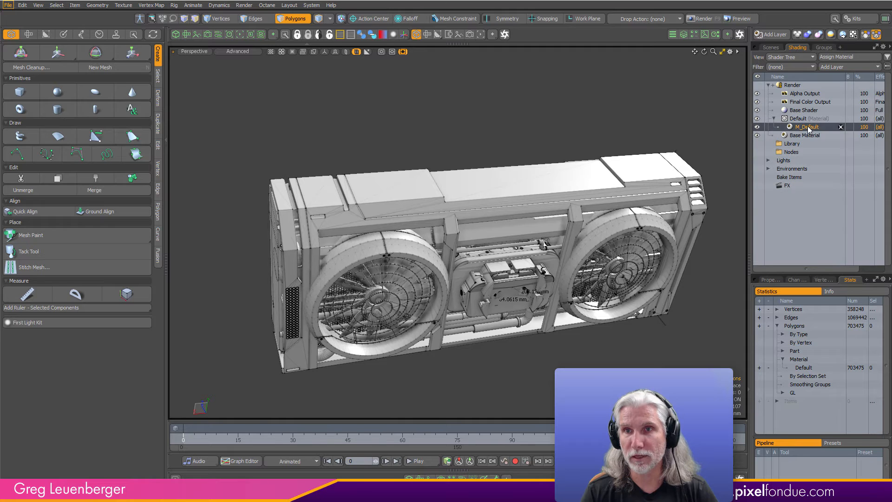
{"action": "left_click", "coordinate": [770, 280]}
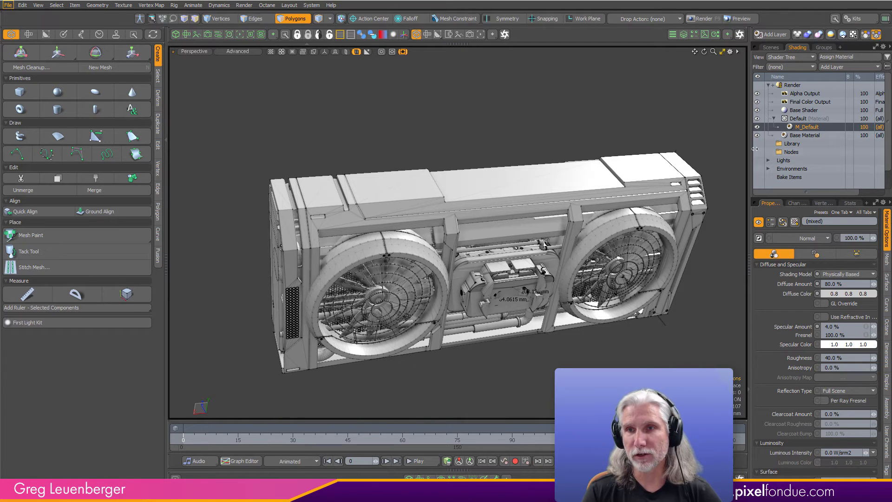
{"action": "left_click", "coordinate": [865, 216]}
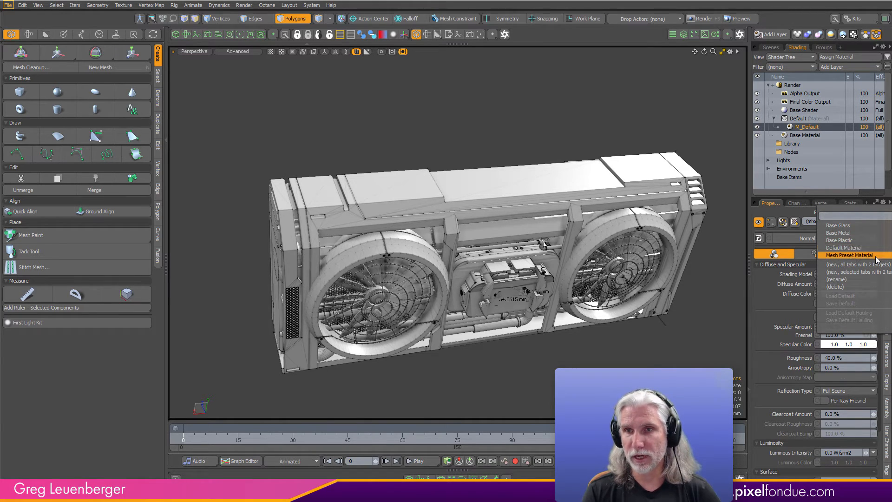
{"action": "left_click", "coordinate": [851, 256]}
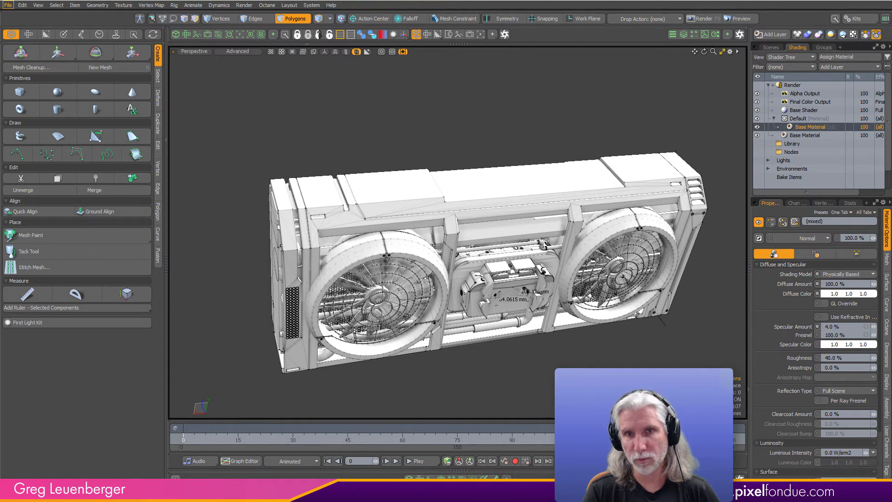
- Try the Base Metal, Base Glass and Base Plastic presets on the material, and reapply Mesh Preset Material
{"action": "left_click", "coordinate": [863, 214]}
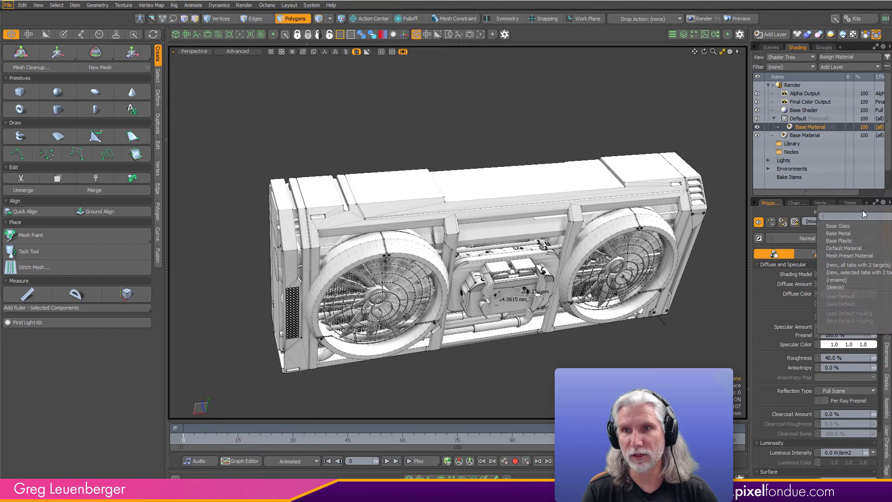
{"action": "left_click", "coordinate": [839, 233]}
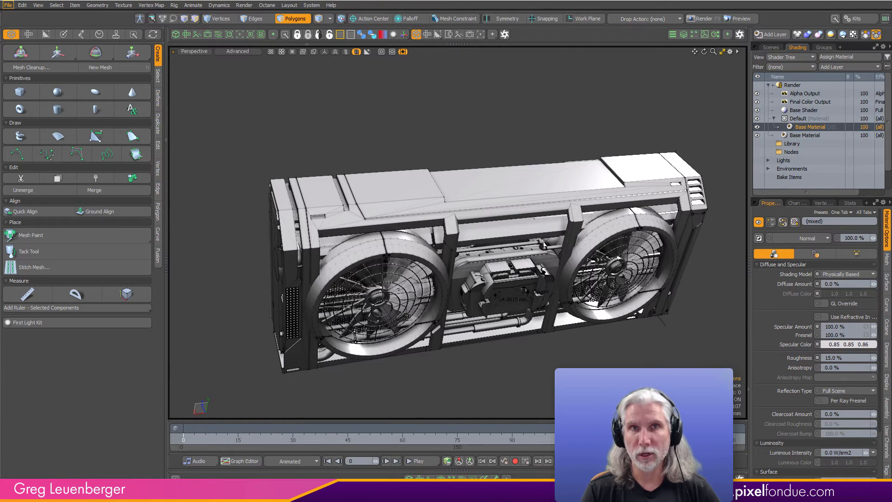
{"action": "left_click", "coordinate": [863, 214]}
{"action": "left_click", "coordinate": [854, 224]}
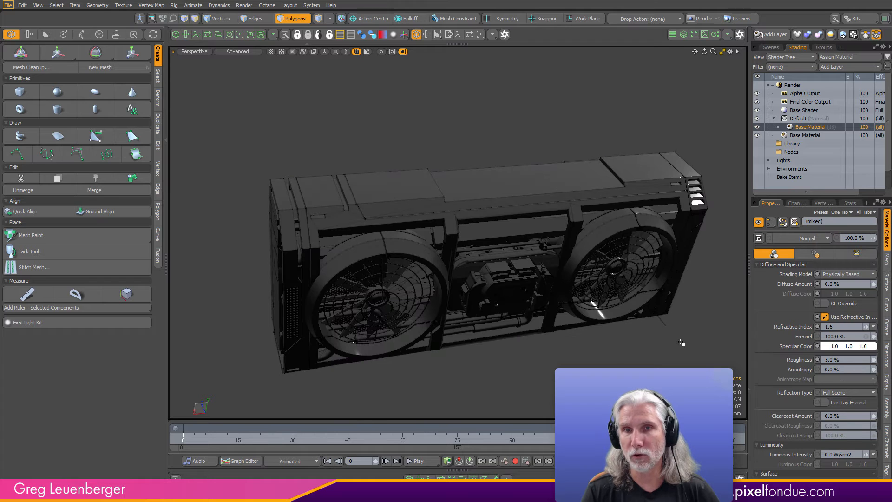
{"action": "left_click", "coordinate": [861, 211]}
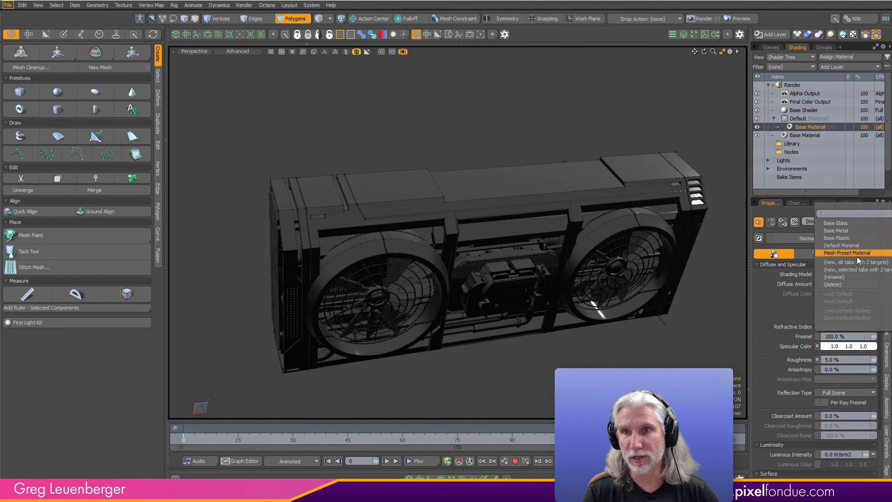
{"action": "left_click", "coordinate": [853, 238]}
{"action": "left_click", "coordinate": [859, 213]}
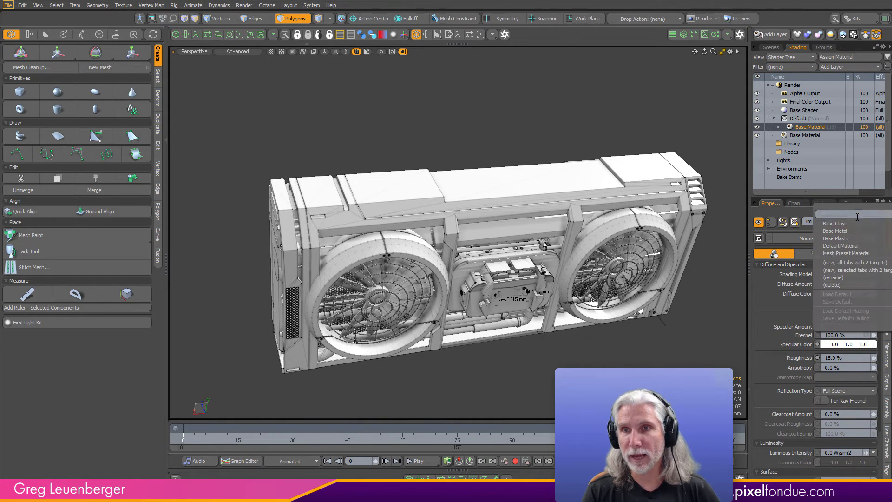
{"action": "left_click", "coordinate": [857, 253]}
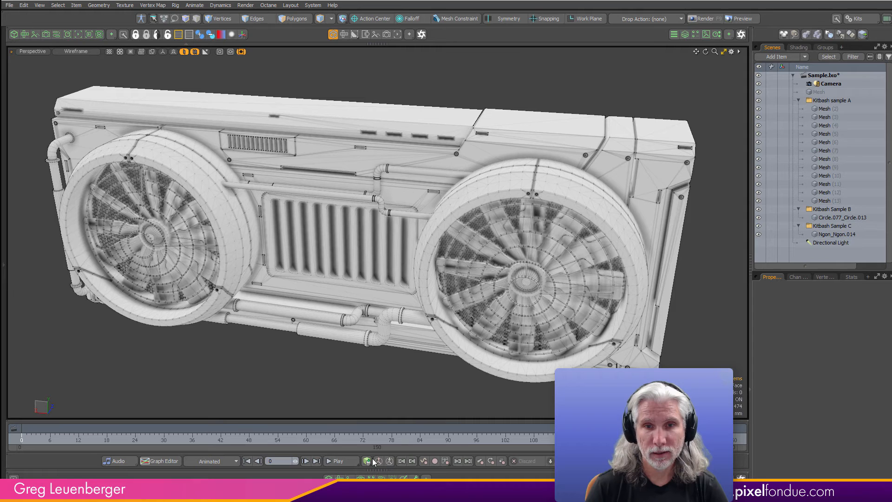
- Rename all the meshes in the Kitbash sample A, B and C groups to Sci-Fi Samples, keeping them selected
{"action": "left_click", "coordinate": [828, 108]}
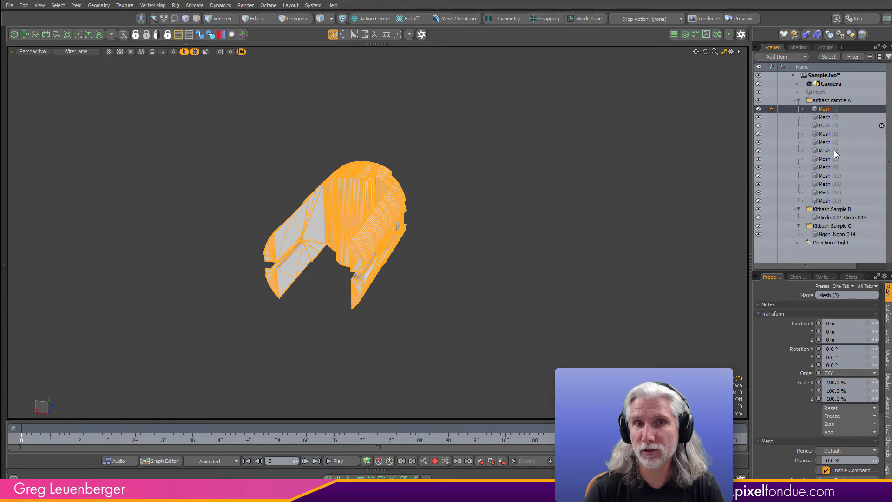
{"action": "left_click", "coordinate": [818, 201], "text": "shift"}
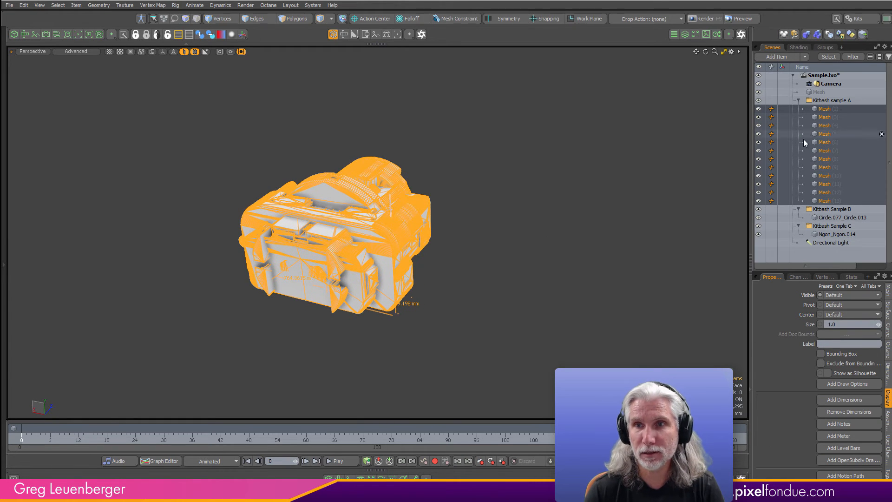
{"action": "left_click", "coordinate": [830, 217], "text": "ctrl"}
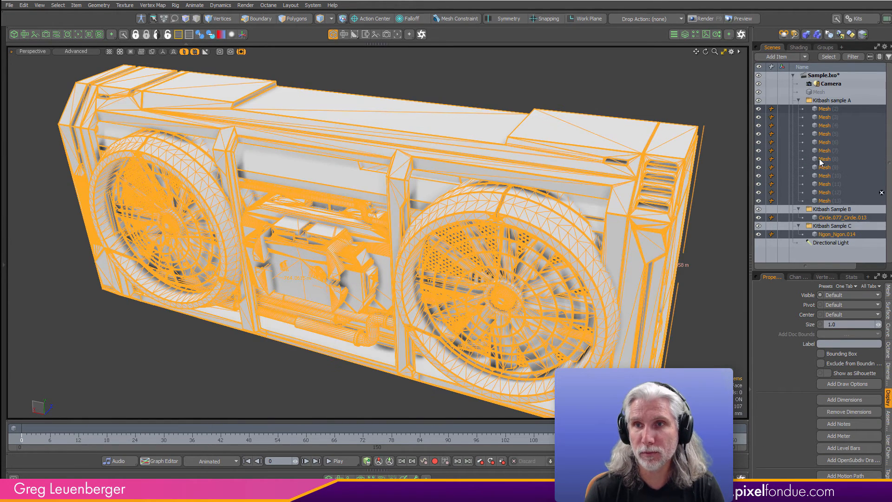
{"action": "right_click", "coordinate": [824, 112]}
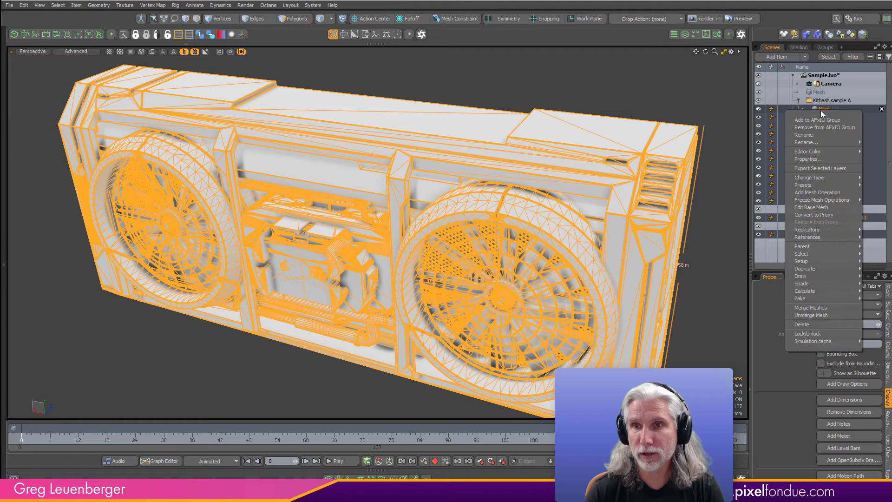
{"action": "left_click", "coordinate": [803, 135]}
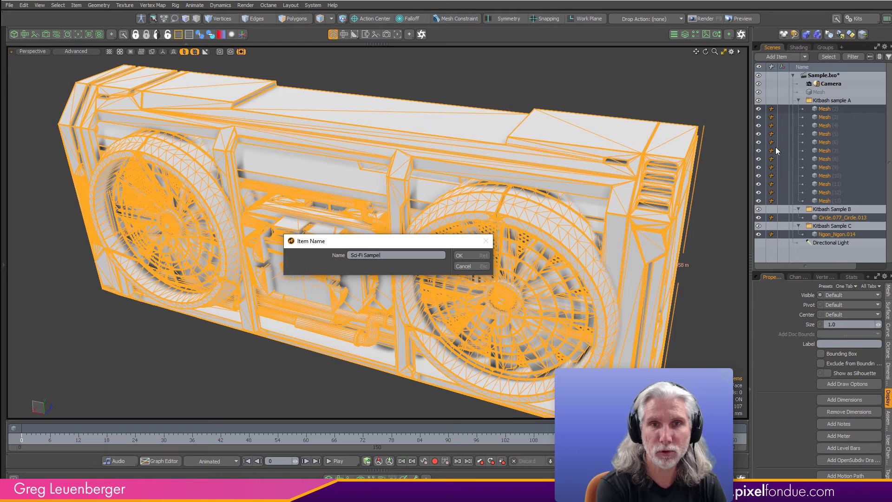
{"action": "type", "text": "Sci-Fi Samples"}
{"action": "key", "text": "Return"}
{"action": "left_click", "coordinate": [832, 100]}
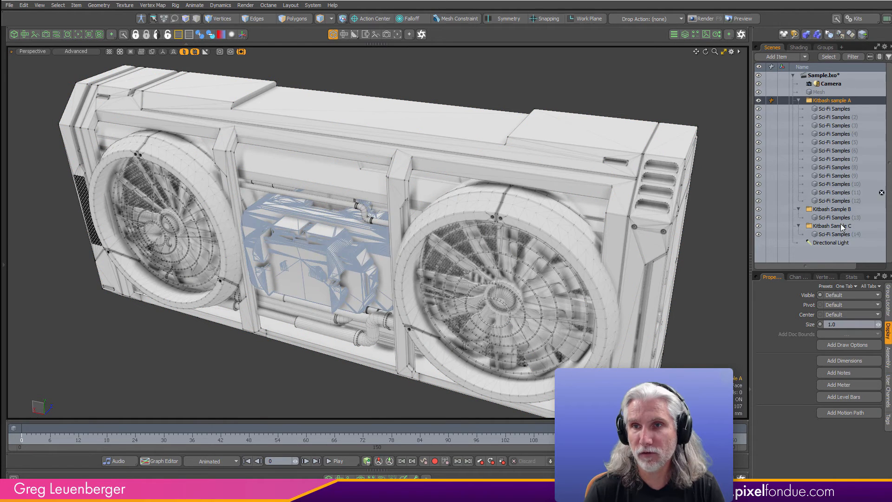
{"action": "key", "text": "ctrl+z"}
- Add a numeric suffix to the selected meshes' names with an underscore separator, start index 1 and minimum length 2
{"action": "right_click", "coordinate": [802, 110]}
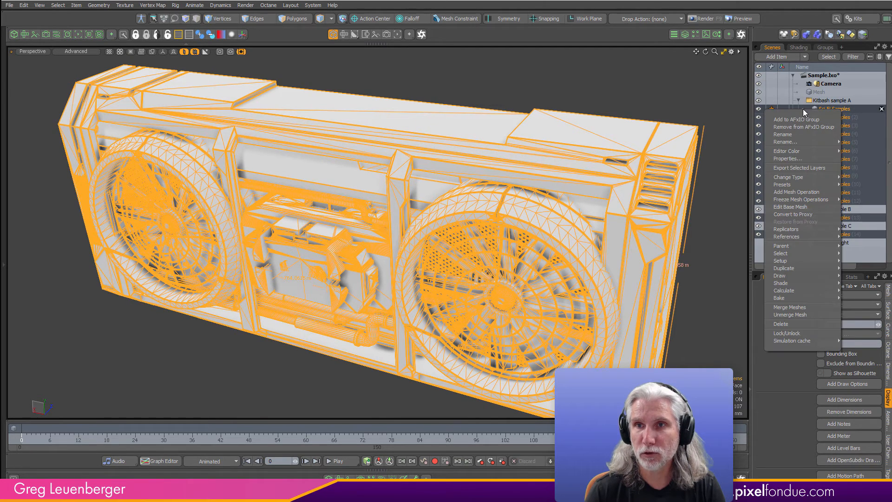
{"action": "mouse_move", "coordinate": [792, 143]}
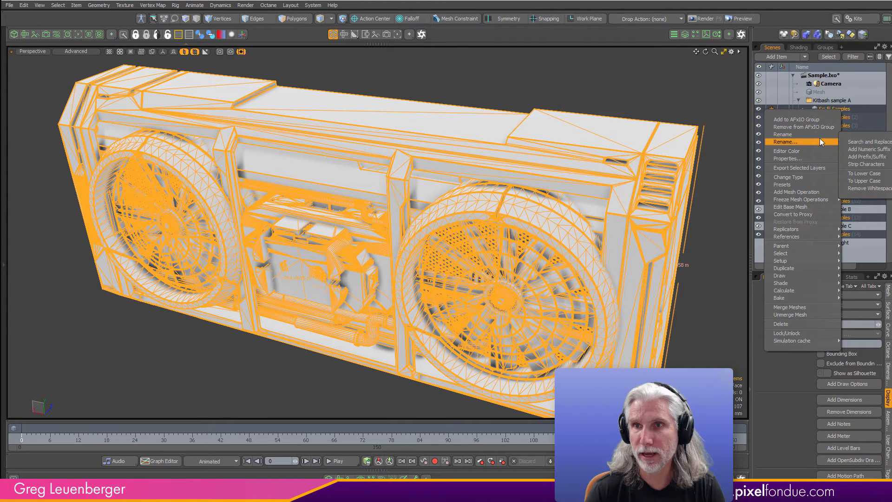
{"action": "left_click", "coordinate": [861, 149]}
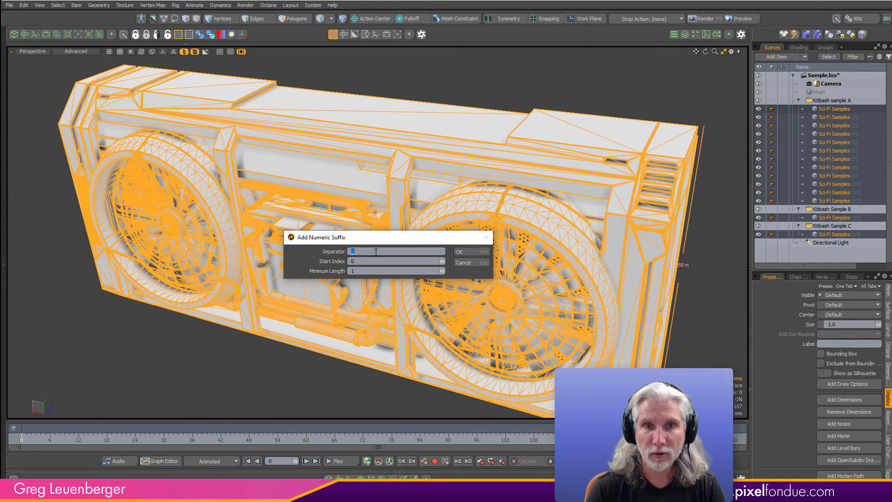
{"action": "left_click_drag", "start_coordinate": [369, 262], "coordinate": [334, 264]}
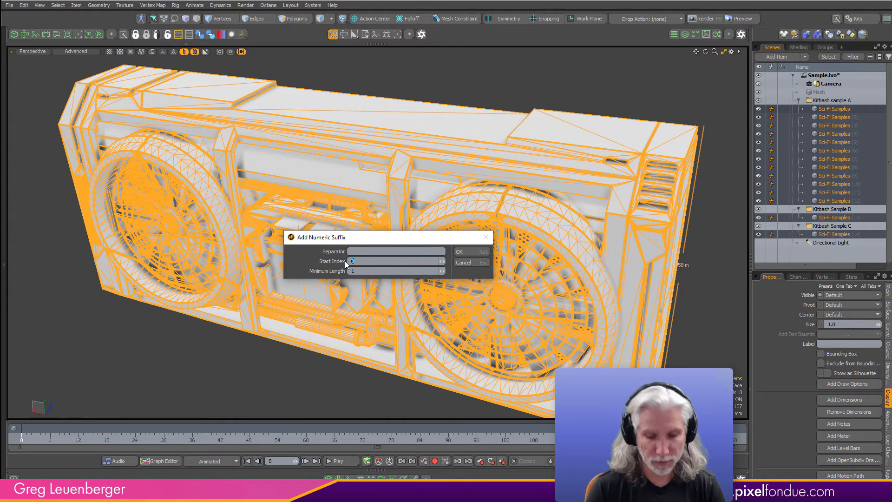
{"action": "type", "text": "1"}
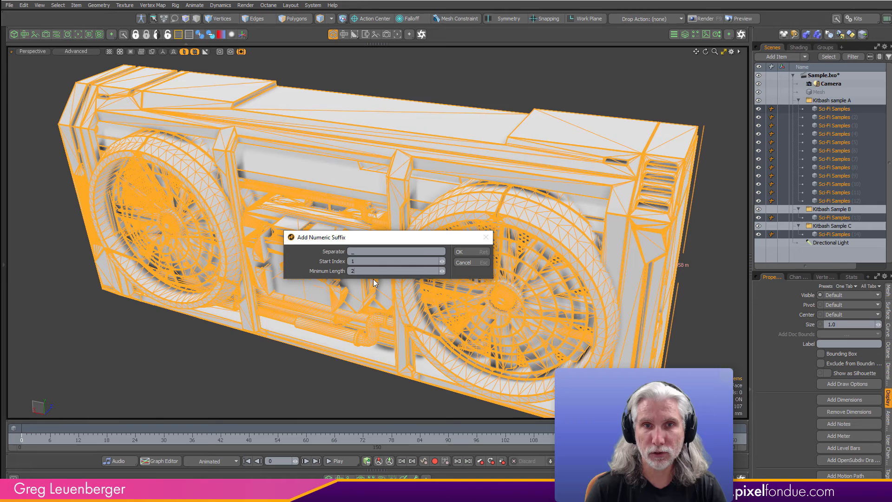
{"action": "left_click", "coordinate": [460, 251]}
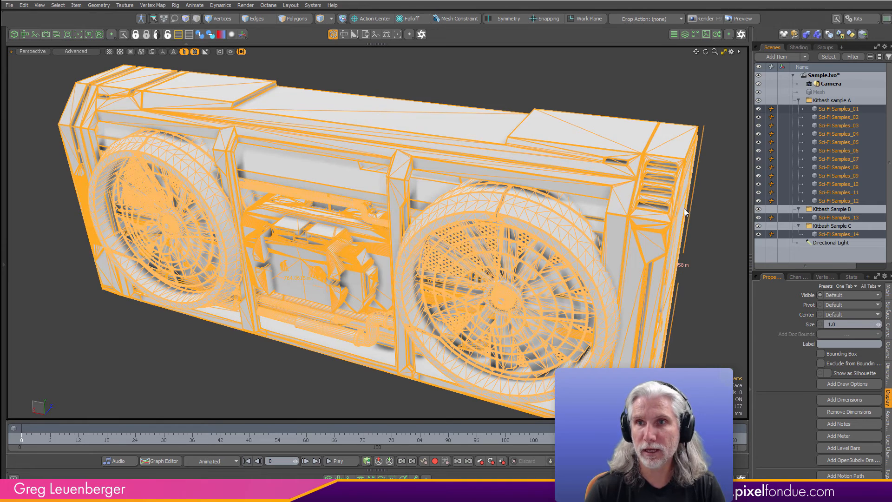
- Create a Samples directory inside the KitBash folder of the preset browser and open it
{"action": "left_click", "coordinate": [834, 107]}
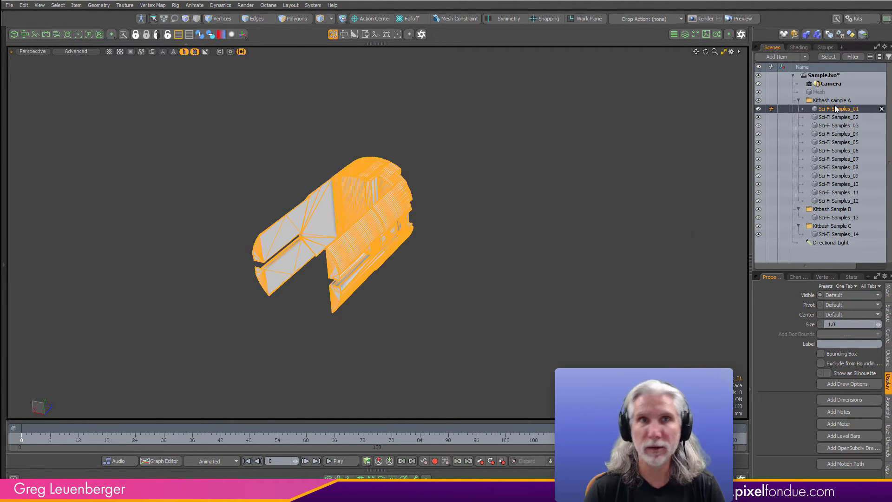
{"action": "left_click", "coordinate": [440, 281]}
{"action": "left_click_drag", "start_coordinate": [439, 279], "coordinate": [423, 339], "text": "alt"}
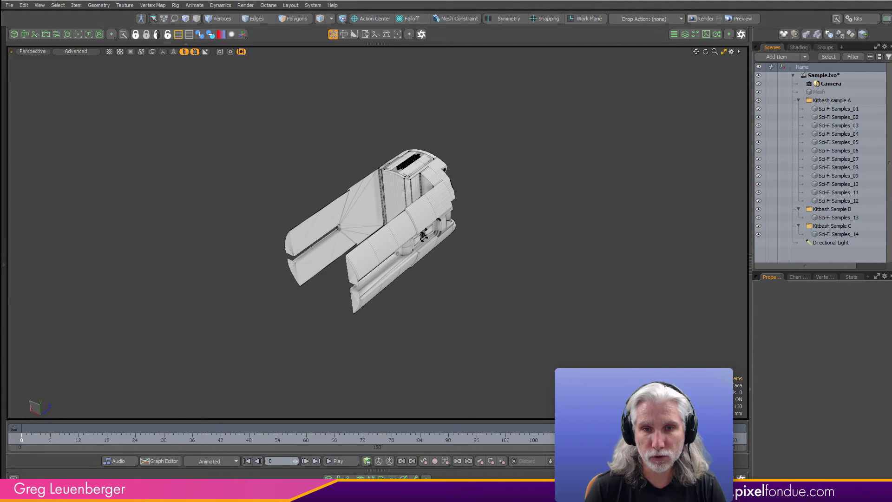
{"action": "key", "text": "F6"}
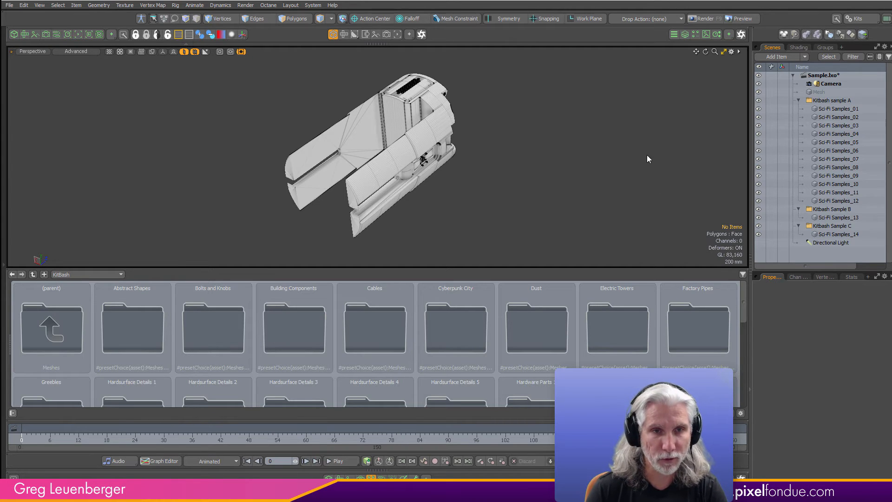
{"action": "left_click", "coordinate": [44, 274]}
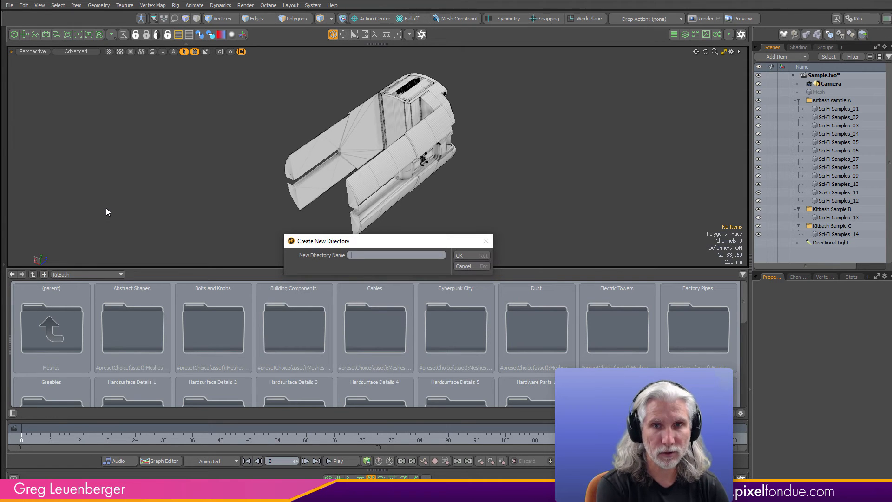
{"action": "type", "text": "Sample"}
{"action": "key", "text": "Return"}
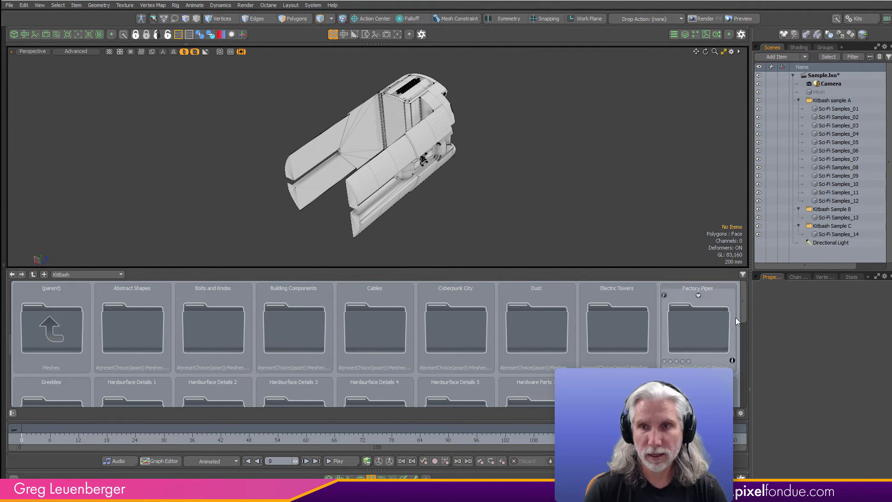
{"action": "left_click_drag", "start_coordinate": [744, 308], "coordinate": [743, 345]}
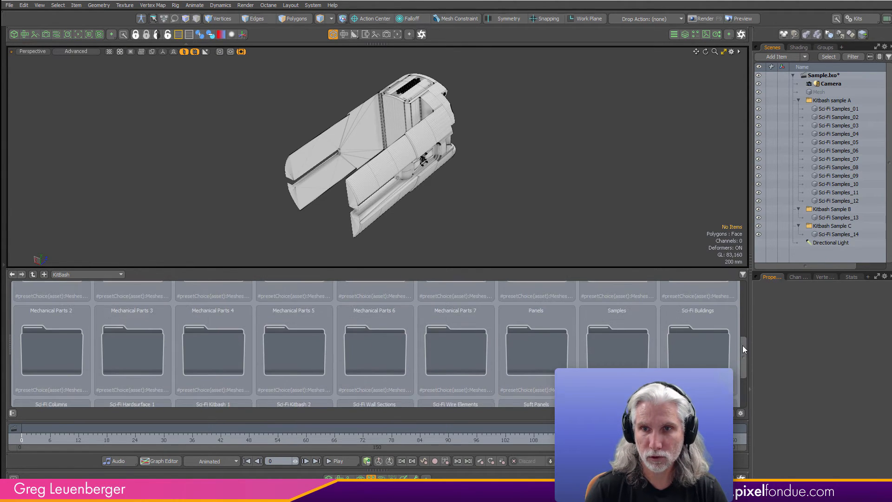
{"action": "double_click", "coordinate": [623, 349]}
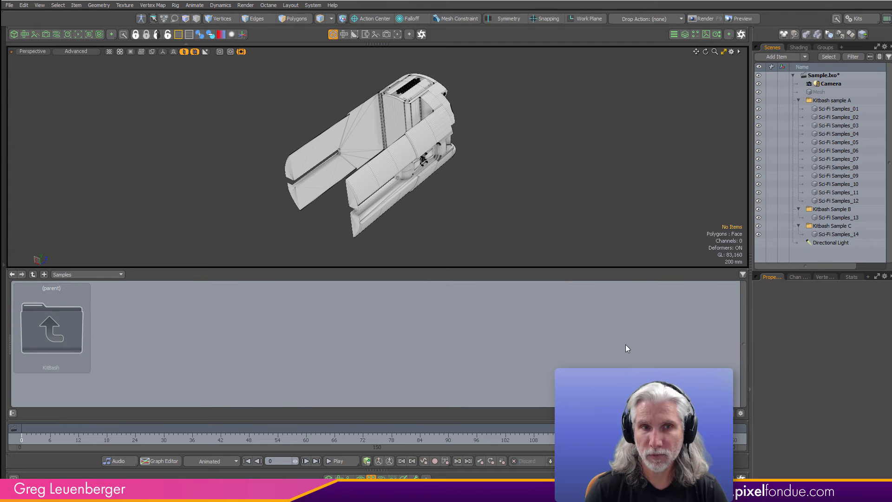
- Save each mesh from Sci-Fi Samples_01 to Sci-Fi Samples_14 individually as a mesh preset in the Samples folder
{"action": "left_click", "coordinate": [838, 109]}
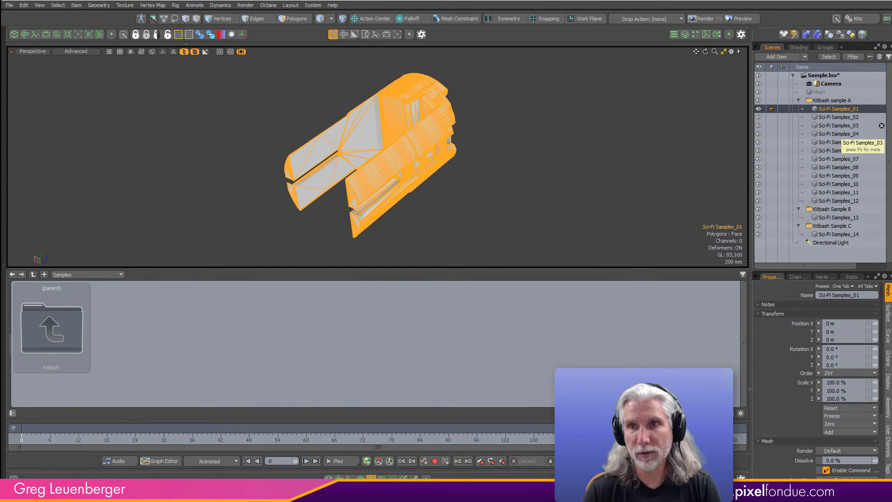
{"action": "left_click", "coordinate": [836, 201], "text": "shift"}
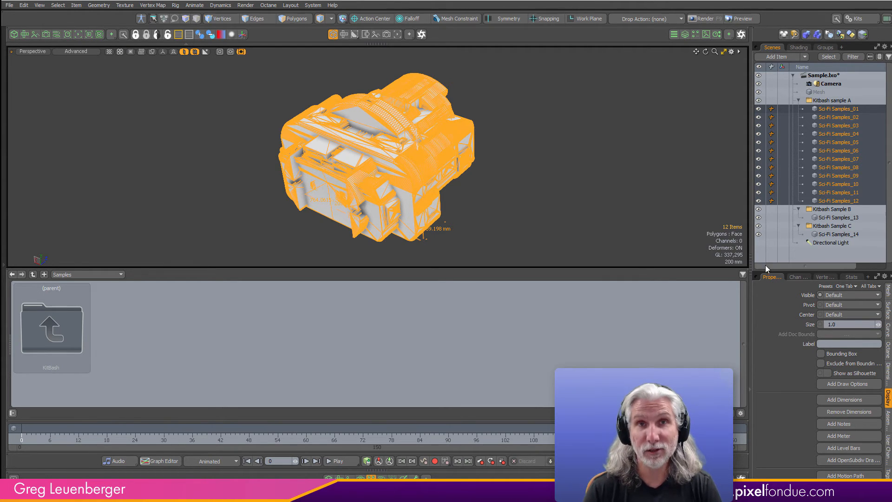
{"action": "left_click", "coordinate": [818, 109]}
{"action": "left_click_drag", "start_coordinate": [818, 113], "coordinate": [233, 348]}
{"action": "left_click_drag", "start_coordinate": [828, 120], "coordinate": [239, 314]}
{"action": "left_click_drag", "start_coordinate": [849, 128], "coordinate": [441, 351]}
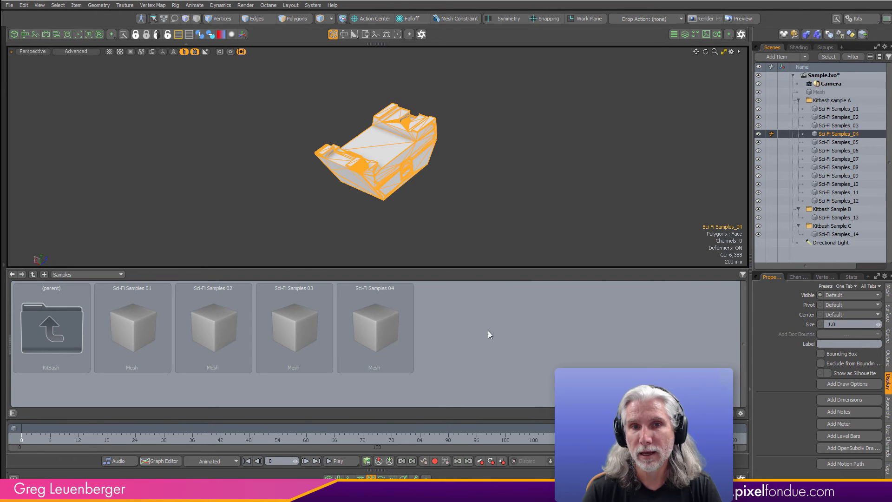
{"action": "left_click_drag", "start_coordinate": [835, 142], "coordinate": [541, 326]}
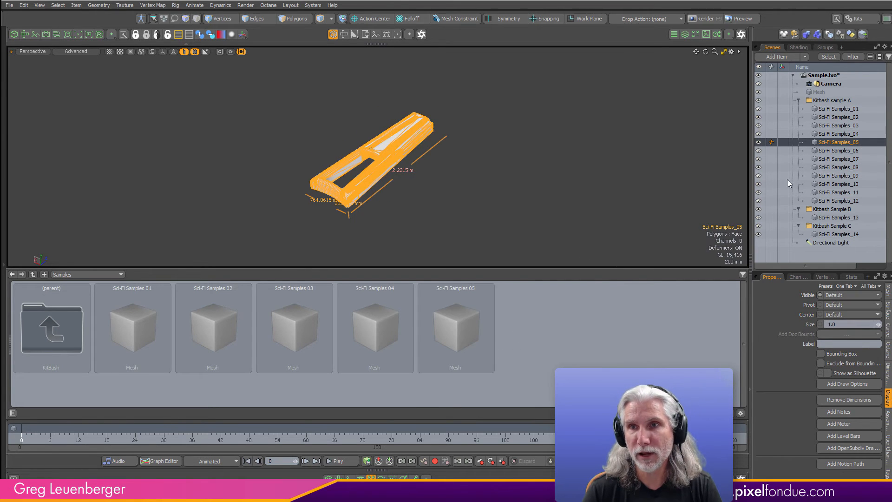
{"action": "left_click_drag", "start_coordinate": [835, 150], "coordinate": [571, 323]}
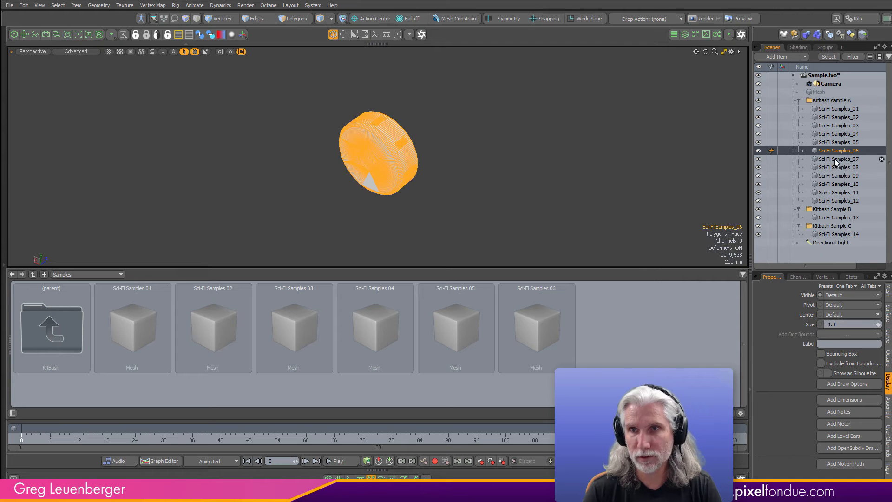
{"action": "left_click_drag", "start_coordinate": [836, 159], "coordinate": [697, 338]}
{"action": "left_click_drag", "start_coordinate": [835, 176], "coordinate": [155, 397]}
{"action": "left_click_drag", "start_coordinate": [835, 184], "coordinate": [190, 397]}
{"action": "left_click_drag", "start_coordinate": [835, 192], "coordinate": [263, 397]}
{"action": "left_click_drag", "start_coordinate": [834, 201], "coordinate": [325, 391]}
{"action": "left_click_drag", "start_coordinate": [835, 218], "coordinate": [390, 399]}
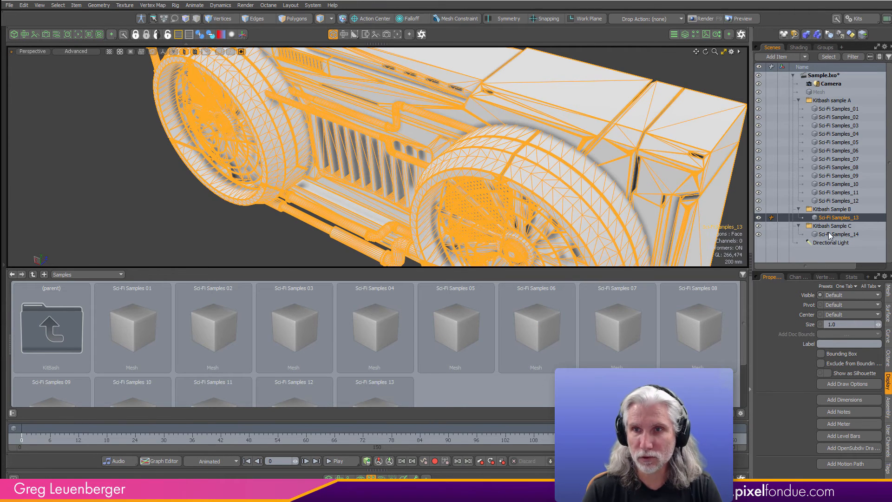
{"action": "left_click_drag", "start_coordinate": [823, 236], "coordinate": [453, 396]}
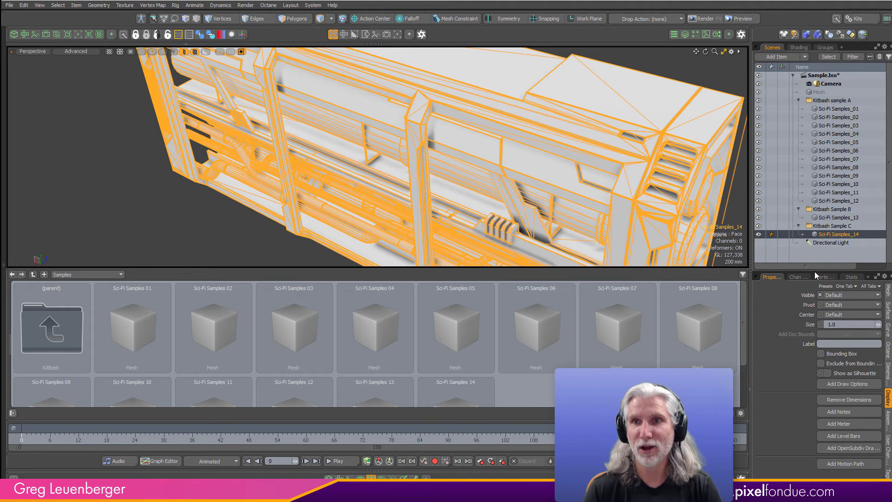
- Isolate the Sci-Fi Samples_01 mesh in the viewport, clear the selection, and enlarge the preset browser
{"action": "left_click", "coordinate": [838, 109], "text": "shift"}
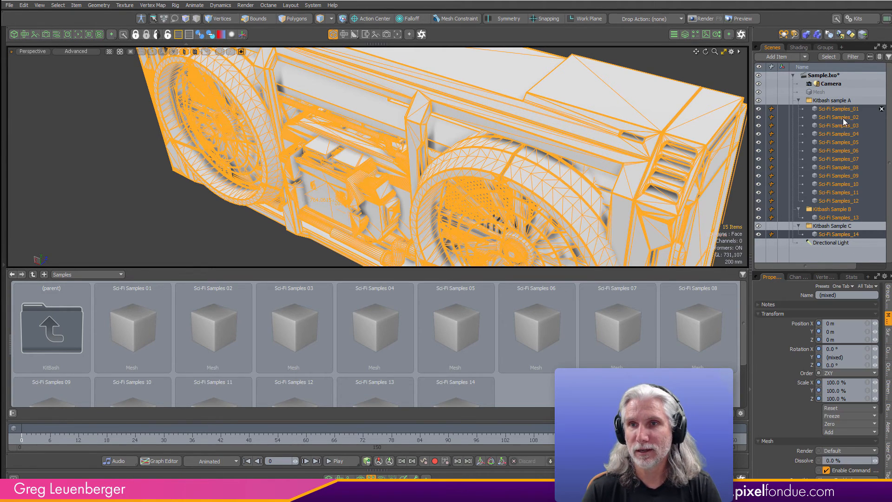
{"action": "left_click", "coordinate": [828, 210]}
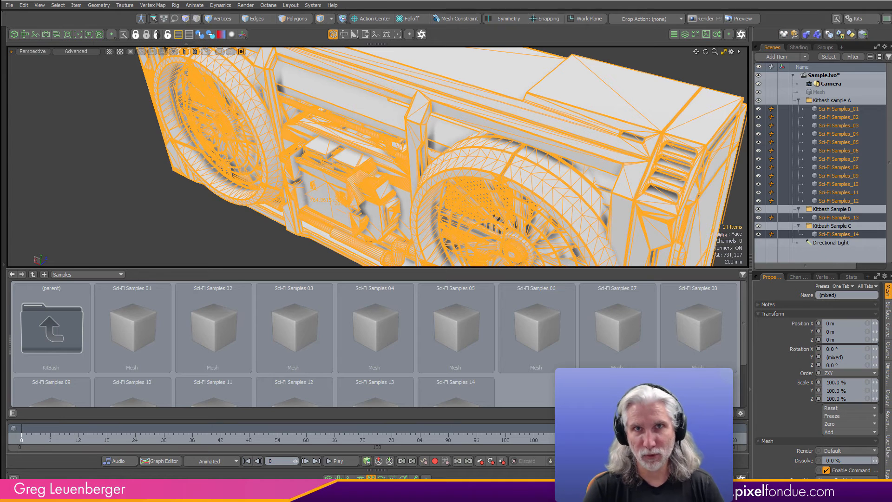
{"action": "left_click", "coordinate": [847, 109]}
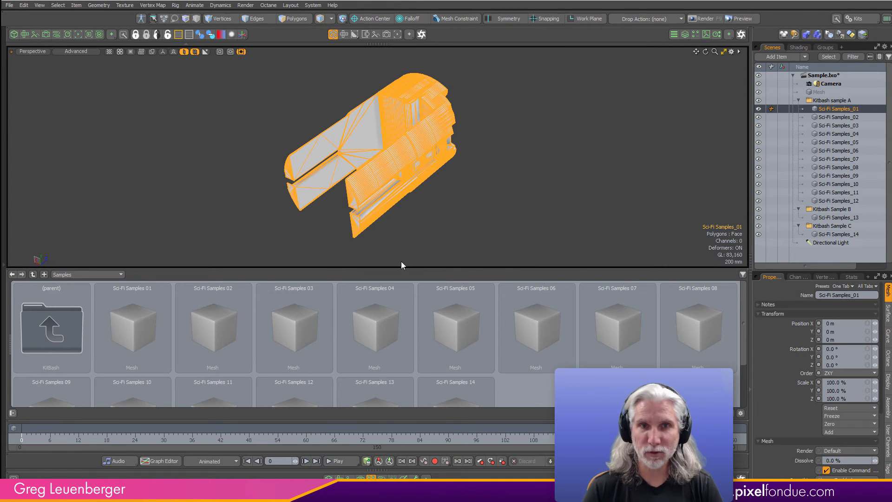
{"action": "left_click", "coordinate": [502, 225]}
{"action": "left_click_drag", "start_coordinate": [612, 267], "coordinate": [612, 243]}
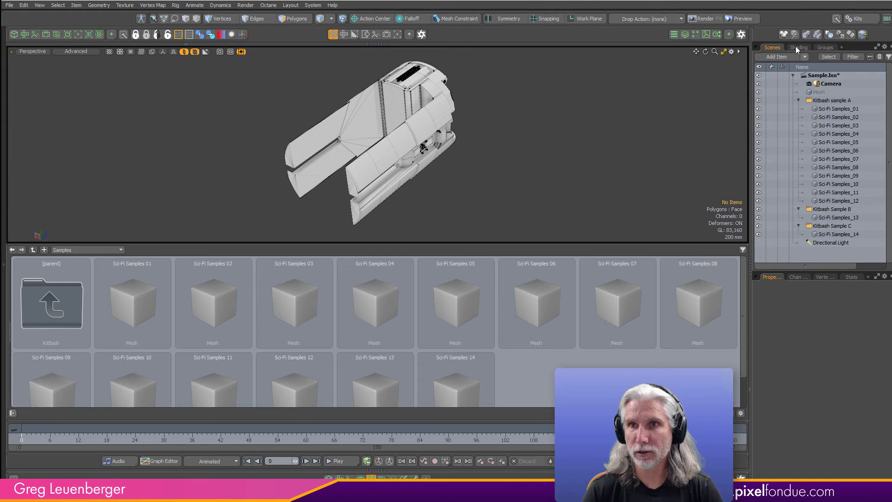
- Check the frame width and height in the Render item's frame settings
{"action": "left_click", "coordinate": [797, 47]}
{"action": "left_click", "coordinate": [803, 85]}
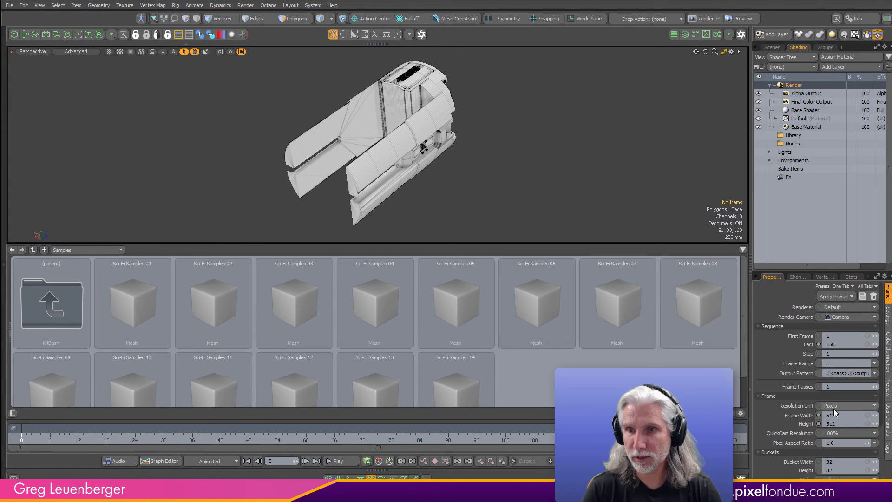
{"action": "left_click", "coordinate": [846, 415]}
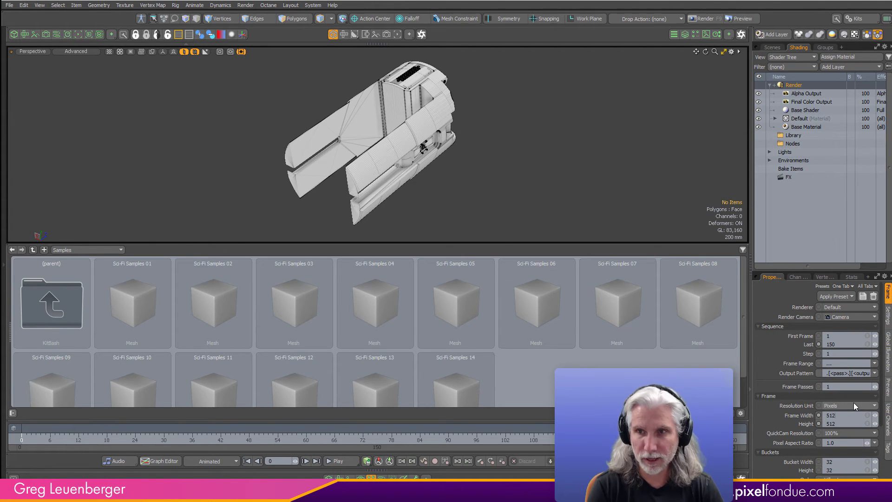
- Frame Sci-Fi Samples_01 in the render camera view alongside a render preview above the preset browser
{"action": "left_click", "coordinate": [78, 34]}
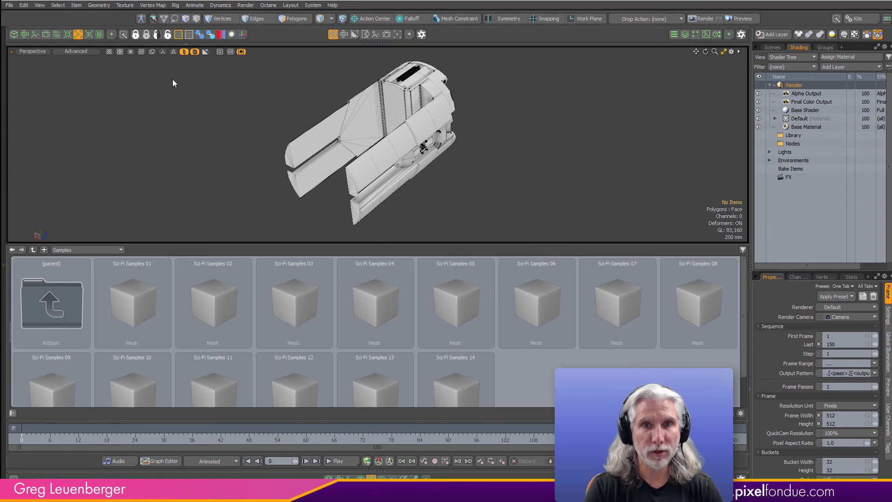
{"action": "left_click_drag", "start_coordinate": [448, 242], "coordinate": [439, 264]}
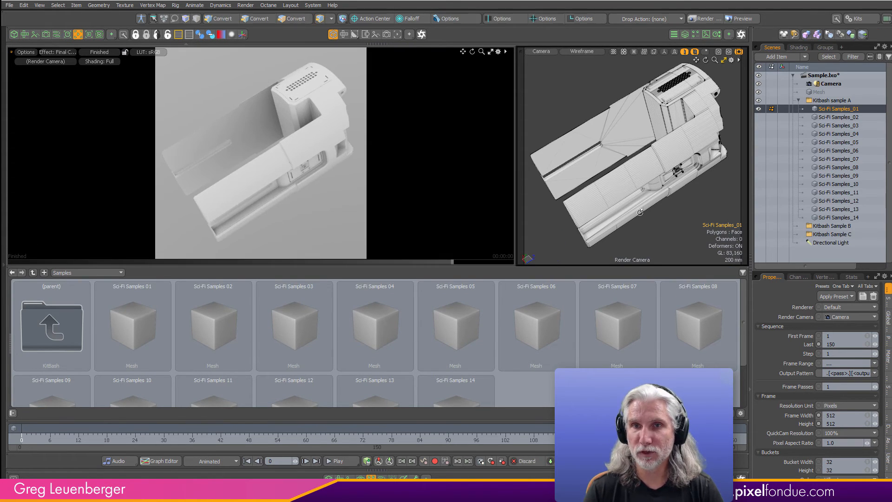
{"action": "left_click_drag", "start_coordinate": [661, 216], "coordinate": [659, 214], "text": "alt"}
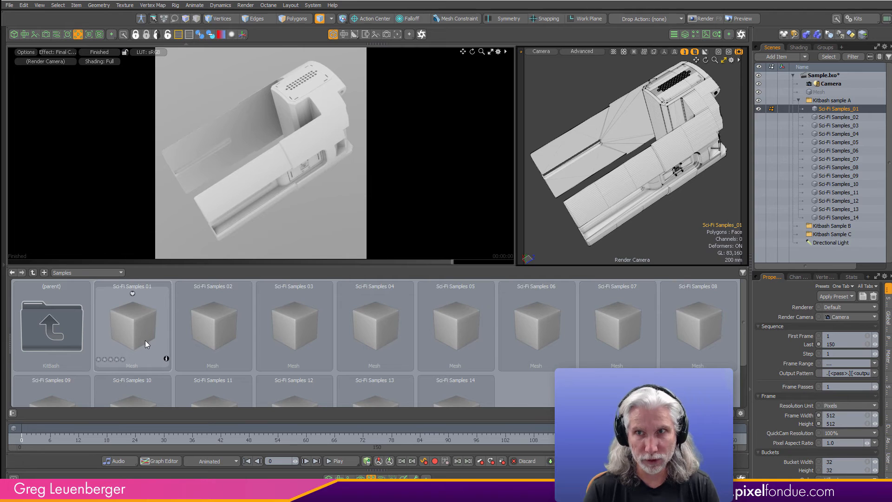
- Fine-tune the framing of Sci-Fi Samples_01 in the render camera view and select the Environment item in the shader tree
{"action": "left_click", "coordinate": [761, 117]}
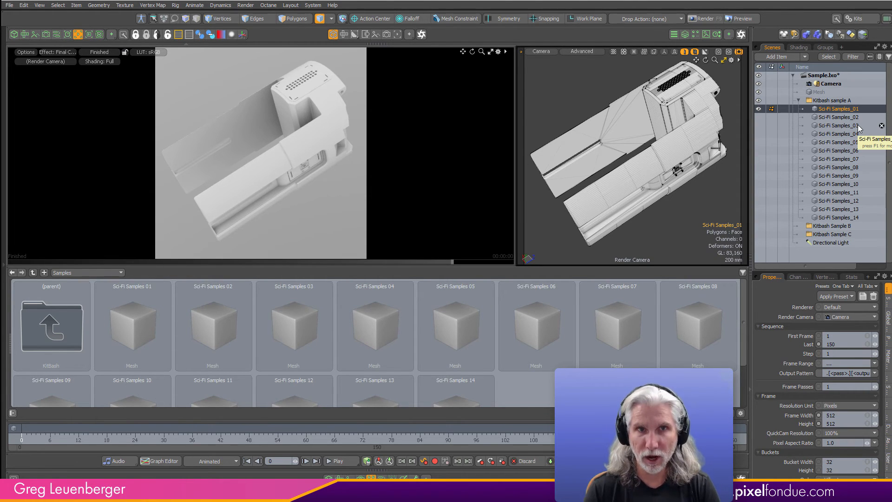
{"action": "left_click_drag", "start_coordinate": [643, 206], "coordinate": [650, 199], "text": "alt"}
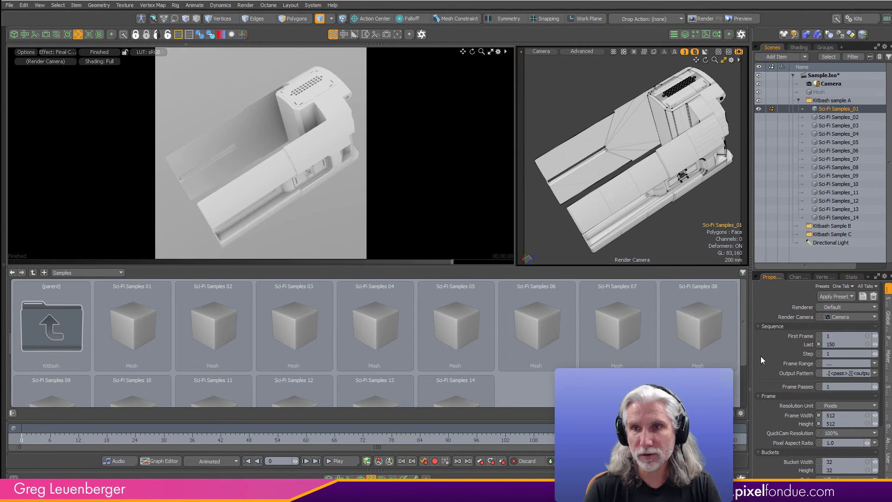
{"action": "left_click", "coordinate": [799, 48]}
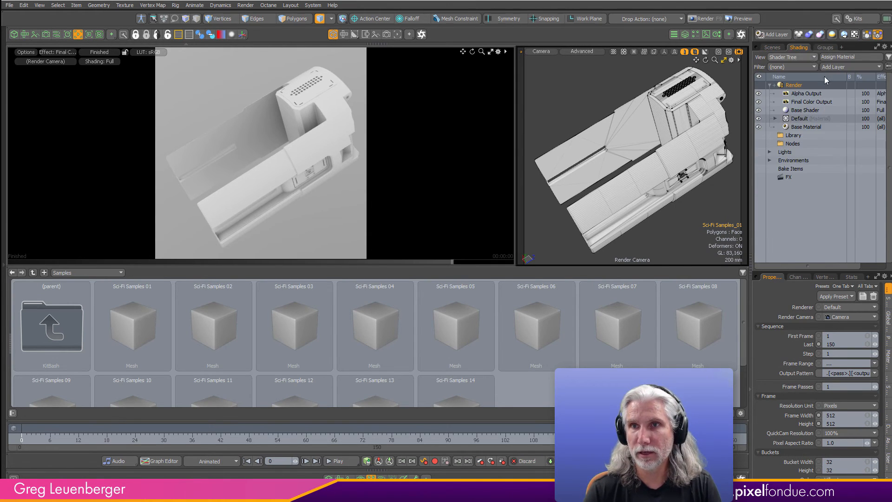
{"action": "left_click", "coordinate": [770, 160]}
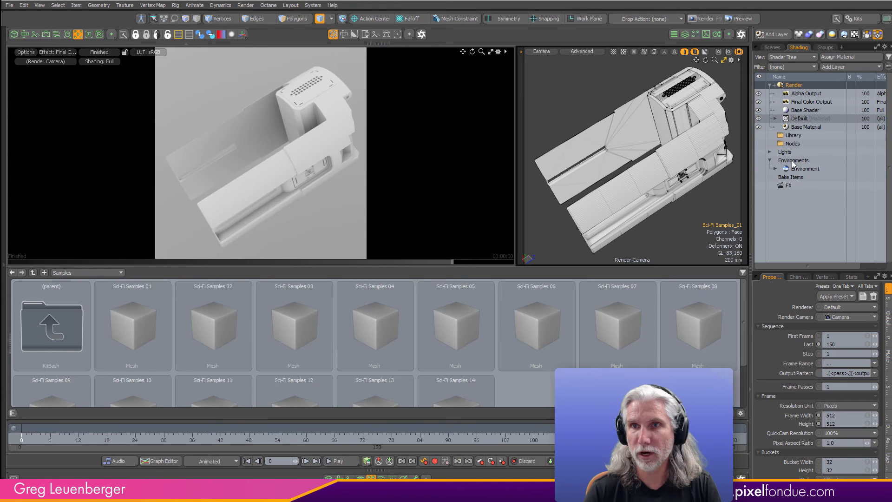
{"action": "left_click", "coordinate": [800, 169]}
- Show the Directional Light to compare its effect in the render preview, and hide it again
{"action": "left_click", "coordinate": [773, 48]}
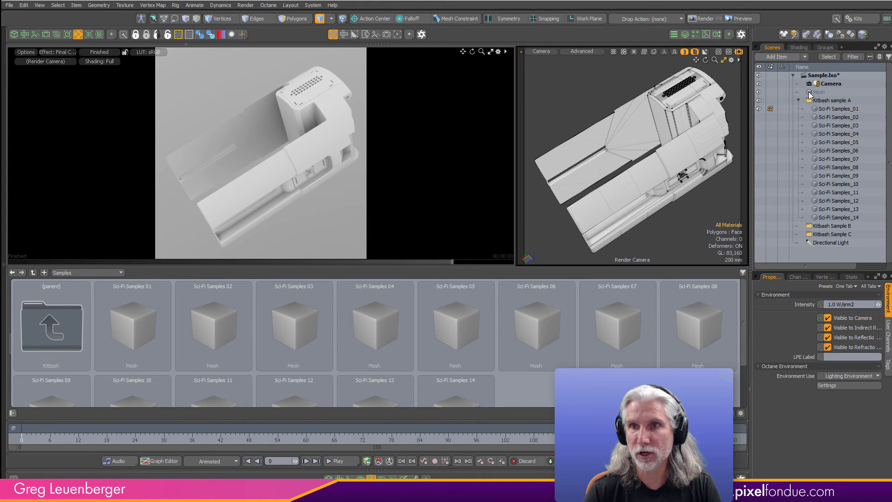
{"action": "left_click", "coordinate": [759, 242]}
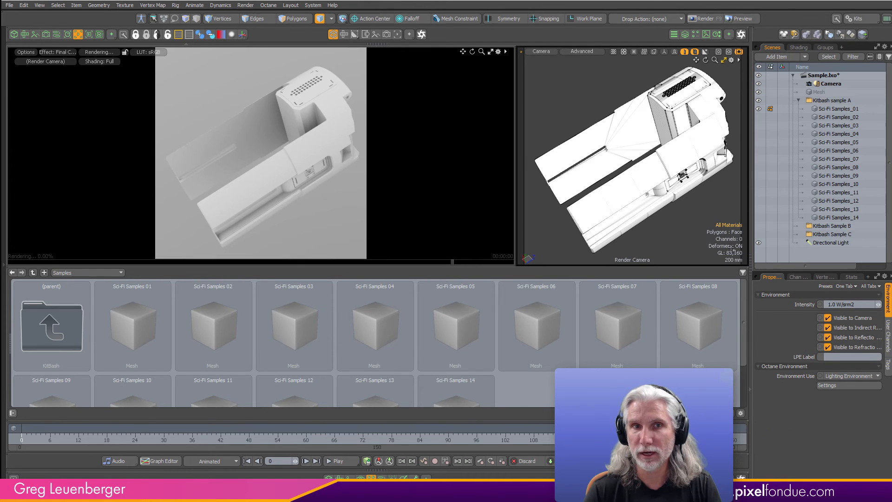
{"action": "left_click", "coordinate": [759, 243]}
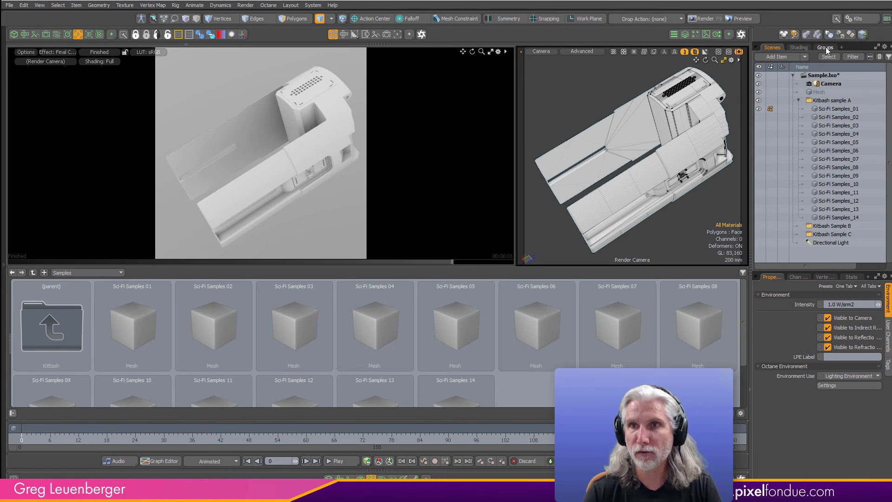
- Apply the Mesh Preset Gradient preset to the Environment Material
{"action": "left_click", "coordinate": [799, 47]}
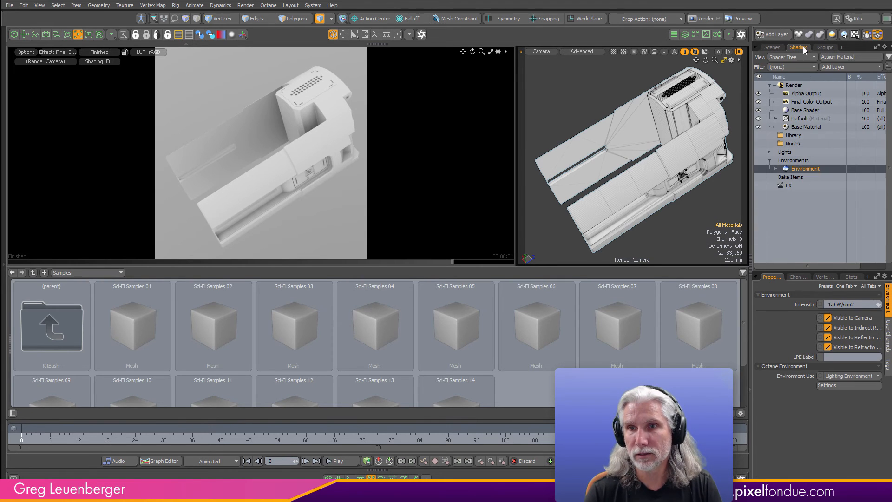
{"action": "left_click", "coordinate": [804, 180]}
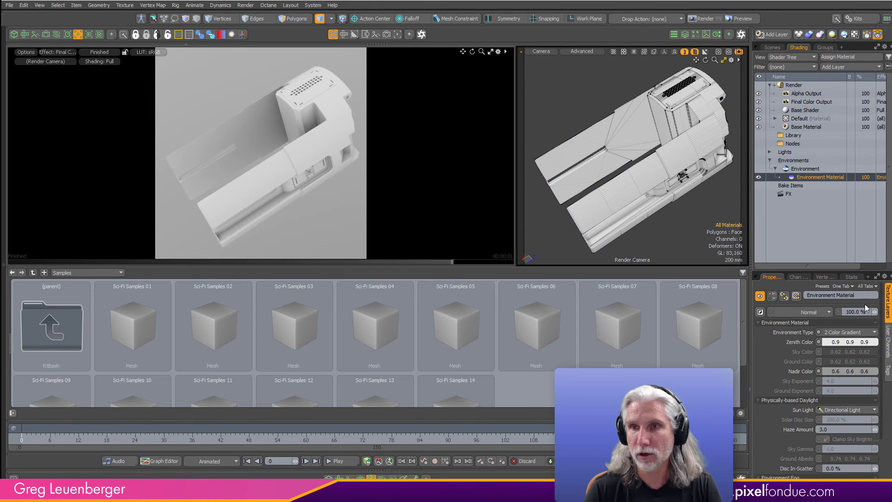
{"action": "left_click_drag", "start_coordinate": [848, 271], "coordinate": [849, 225]}
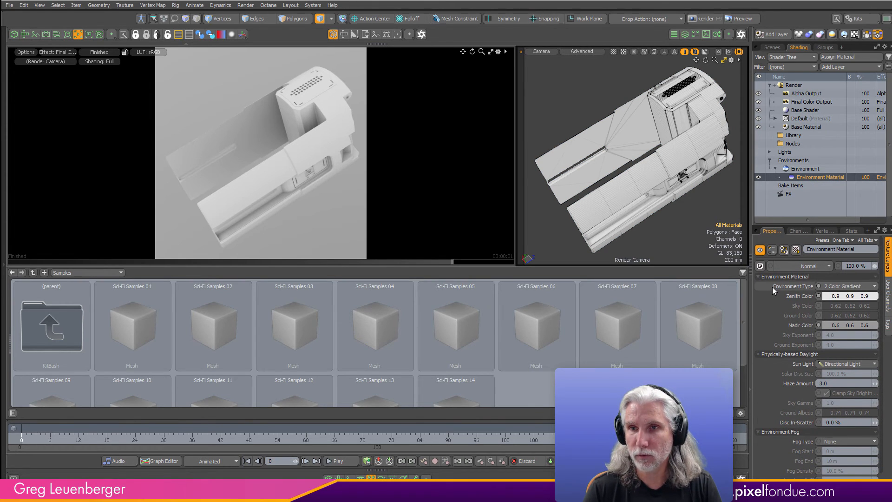
{"action": "left_click", "coordinate": [863, 278]}
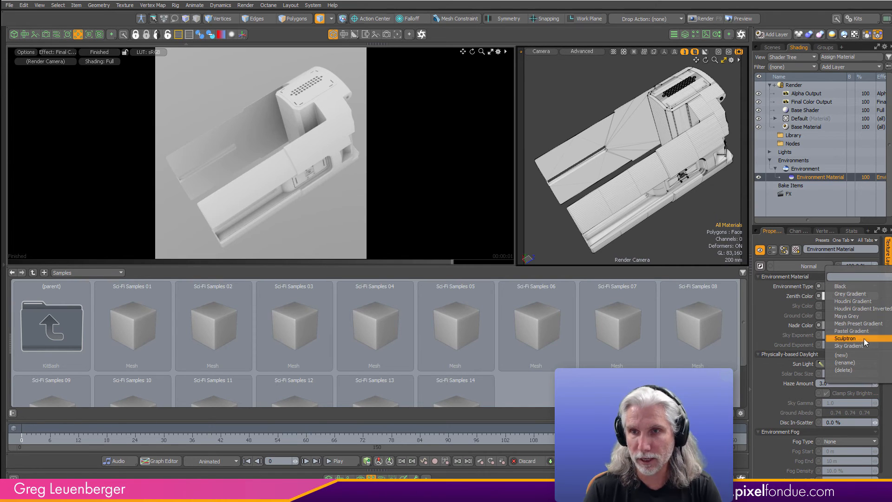
{"action": "left_click", "coordinate": [884, 324]}
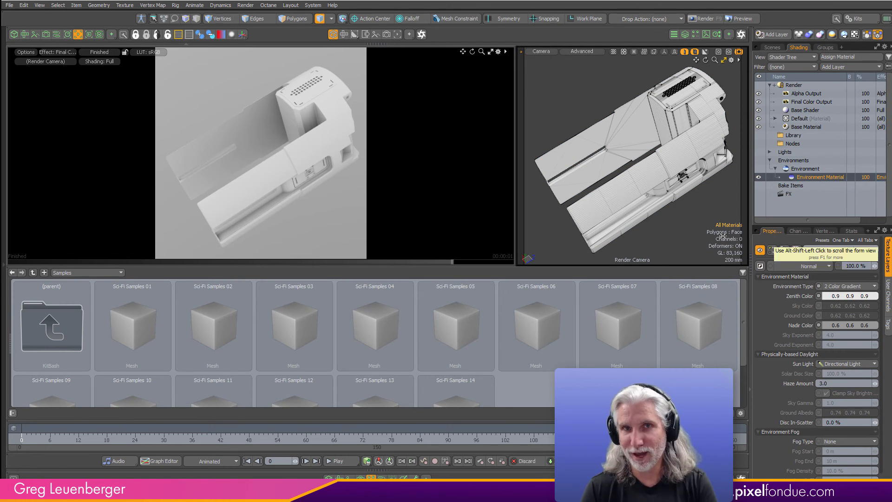
- Adjust the camera view slightly, render Sci-Fi Samples_01, and move the render window clear of the preset thumbnails
{"action": "left_click_drag", "start_coordinate": [652, 208], "coordinate": [657, 209], "text": "alt"}
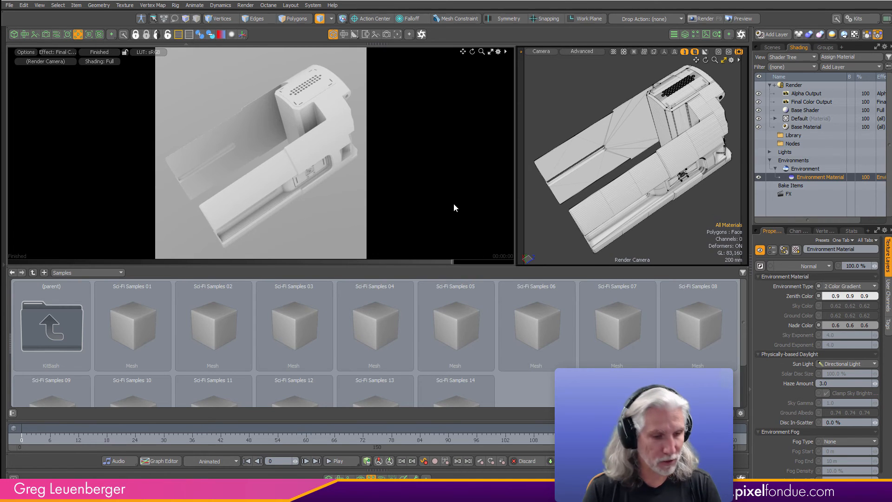
{"action": "key", "text": "F9"}
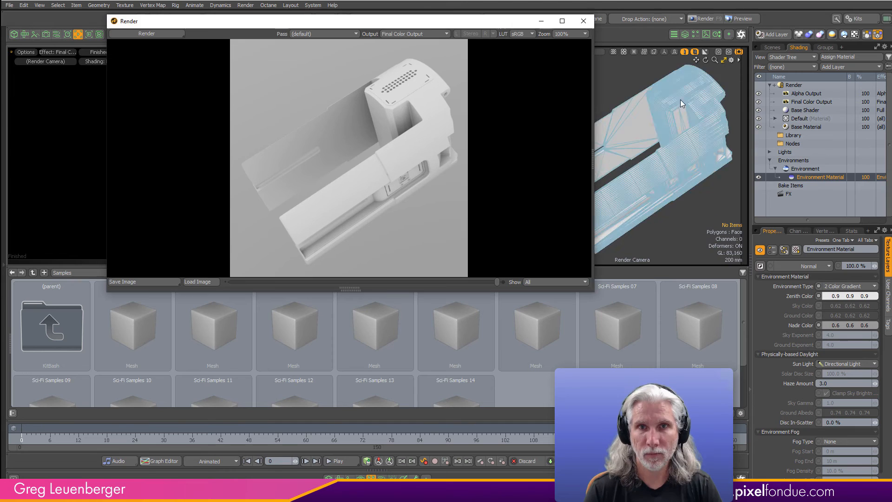
{"action": "left_click_drag", "start_coordinate": [449, 22], "coordinate": [451, 5]}
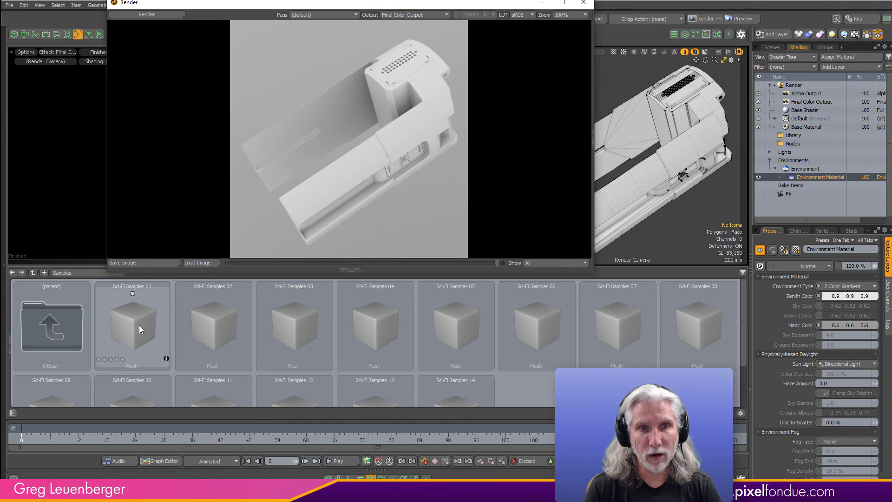
- Clear the Environment Material selection and replace the Sci-Fi Samples 01 preset icon with the last render
{"action": "left_click", "coordinate": [799, 178]}
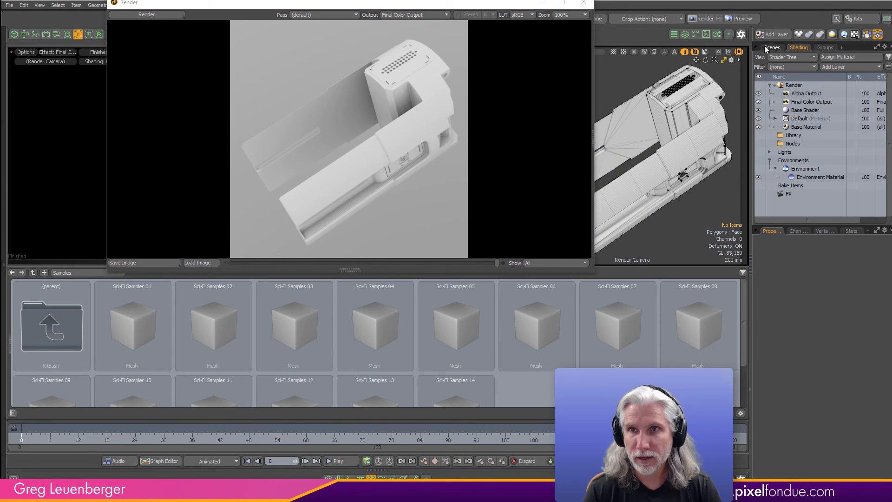
{"action": "left_click", "coordinate": [773, 48]}
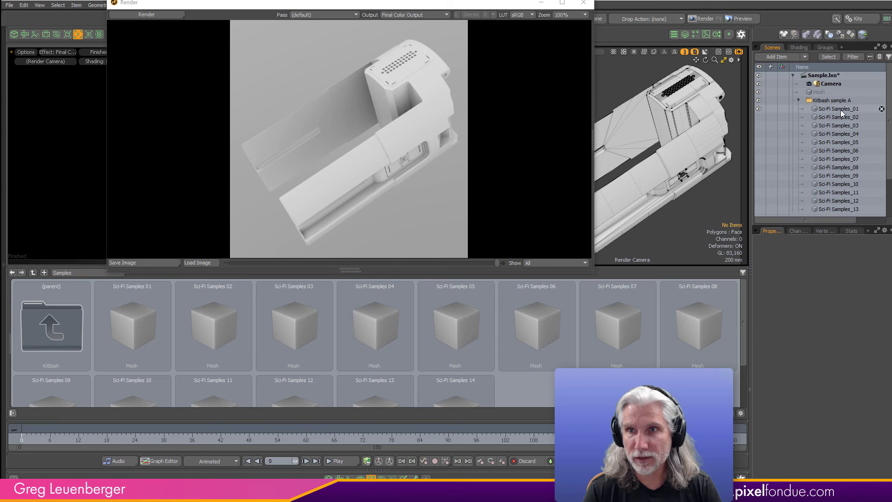
{"action": "right_click", "coordinate": [139, 327]}
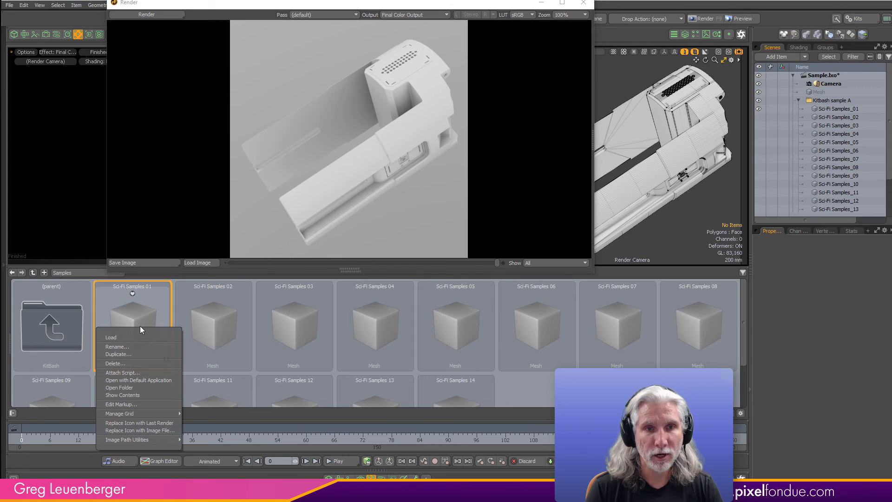
{"action": "left_click", "coordinate": [155, 422]}
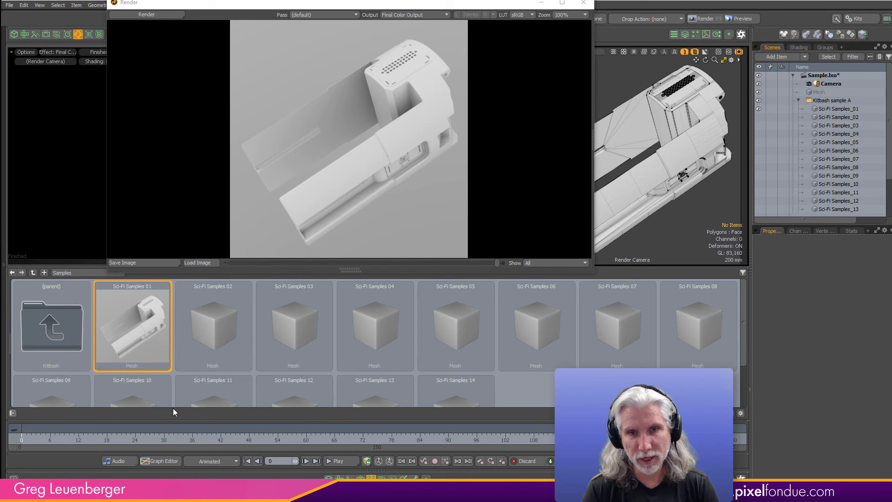
- Enlarge the thumbnails in the preset browser
{"action": "mouse_move", "coordinate": [744, 335]}
{"action": "left_mouse_down"}
{"action": "mouse_move", "coordinate": [744, 381]}
{"action": "mouse_move", "coordinate": [743, 334]}
{"action": "left_mouse_up"}
{"action": "left_click", "coordinate": [730, 413]}
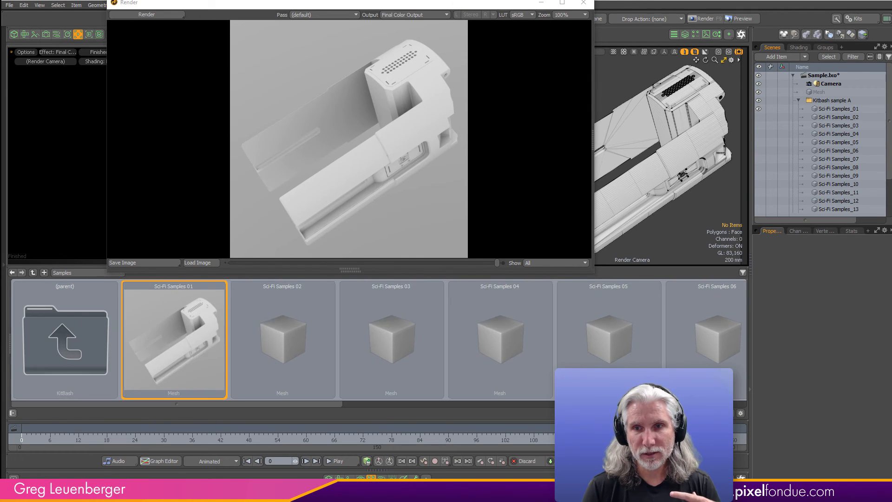
{"action": "left_click", "coordinate": [730, 413]}
{"action": "left_click", "coordinate": [730, 413]}
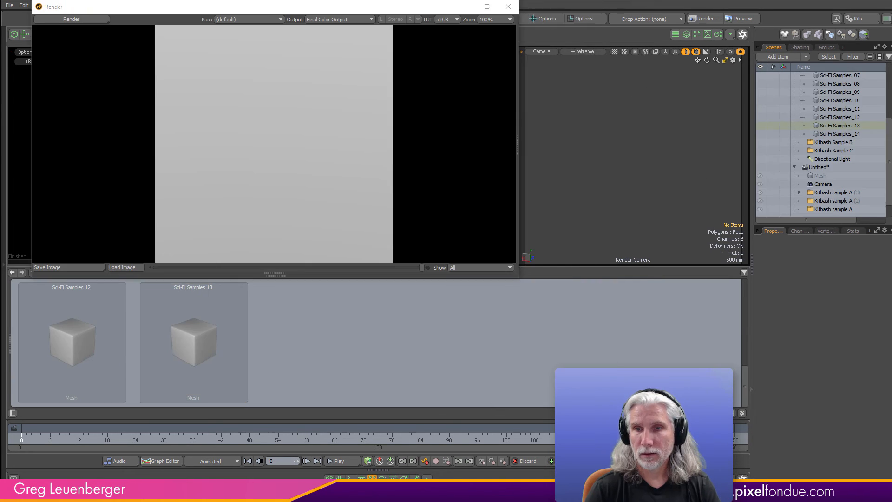
- Show and render the Sci-Fi Samples_14 mesh, and use that render as the icon of the Sci-Fi Samples 13 preset
{"action": "left_click", "coordinate": [761, 134]}
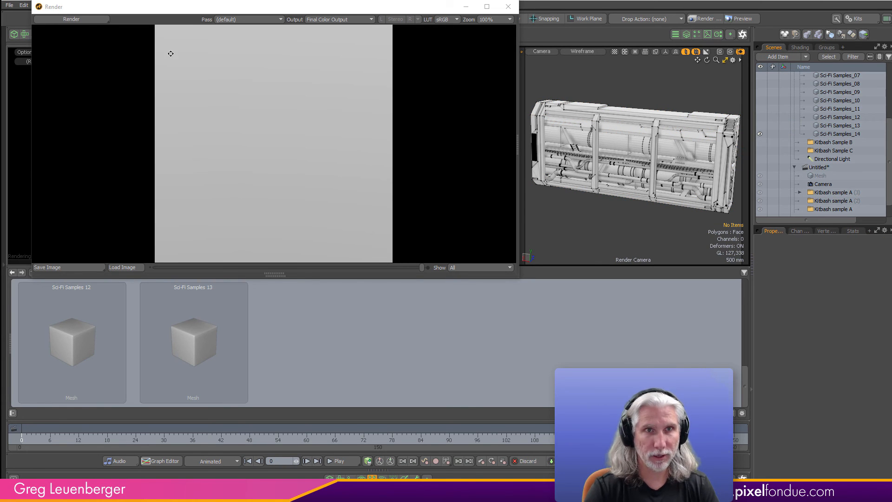
{"action": "key", "text": "F9"}
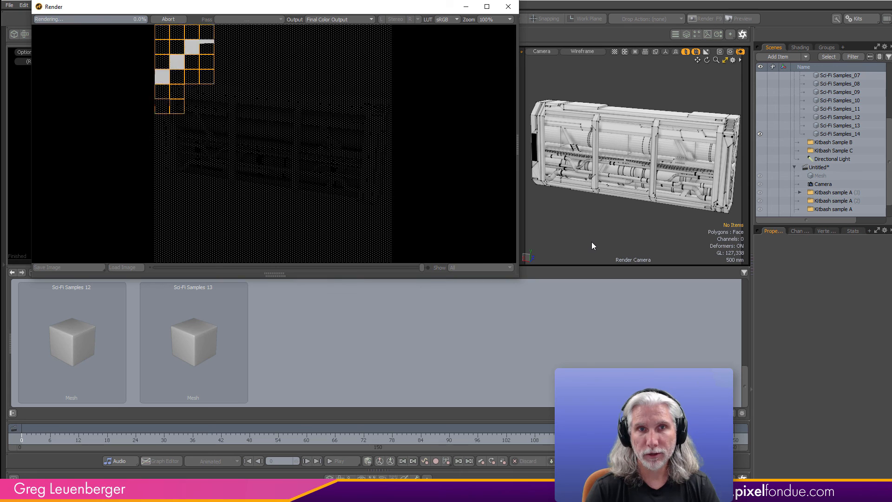
{"action": "right_click", "coordinate": [196, 349]}
{"action": "left_click", "coordinate": [185, 432]}
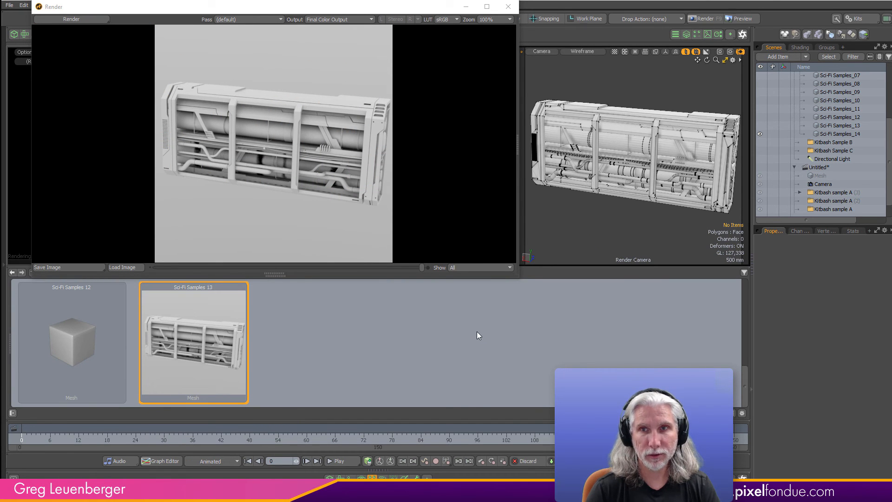
- Hide Sci-Fi Samples_14, show Sci-Fi Samples_13 in its place, and render it
{"action": "left_click", "coordinate": [760, 126]}
{"action": "left_click", "coordinate": [760, 134]}
{"action": "left_click", "coordinate": [825, 128]}
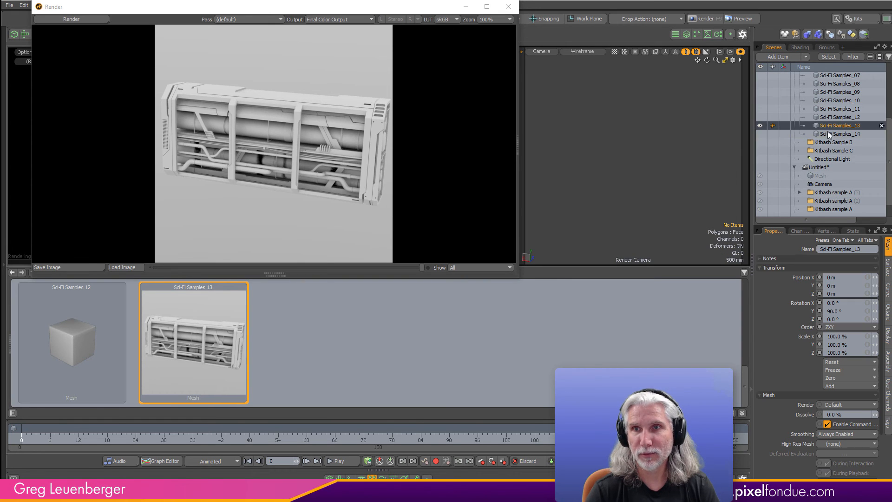
{"action": "left_click", "coordinate": [615, 215]}
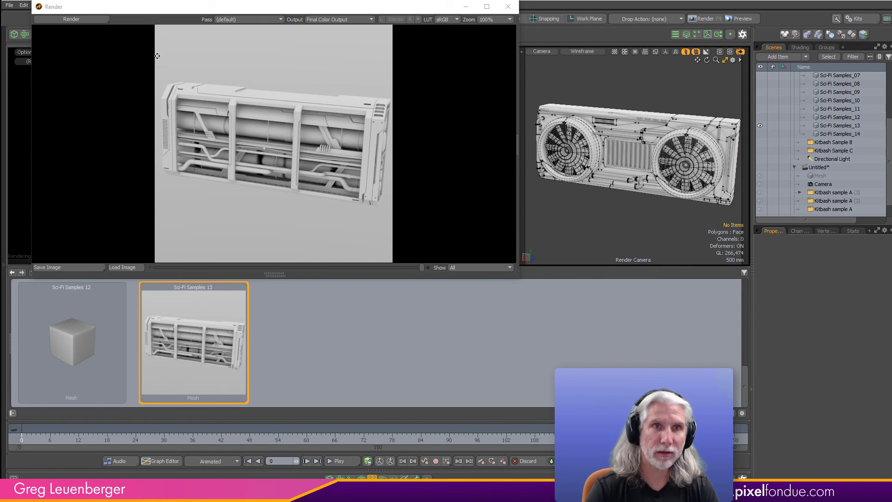
{"action": "left_click", "coordinate": [90, 20]}
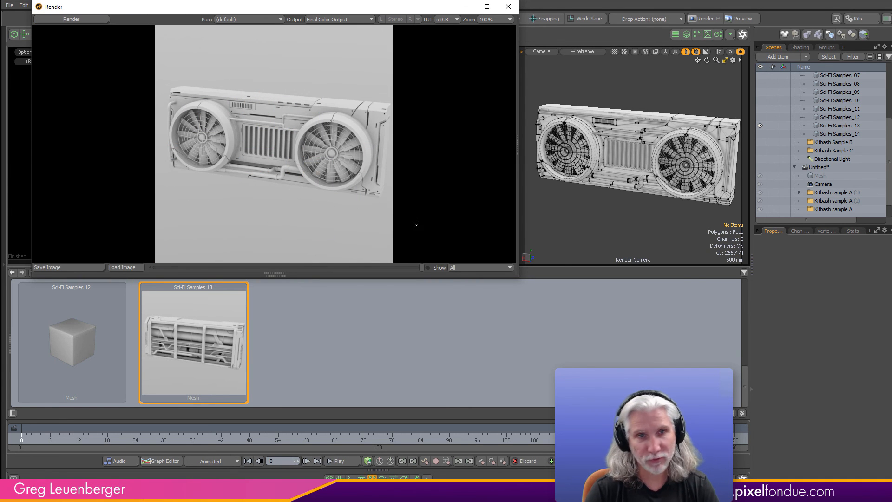
- Replace the Sci-Fi Samples 12 preset icon with the last render
{"action": "left_click", "coordinate": [85, 367]}
{"action": "right_click", "coordinate": [91, 346]}
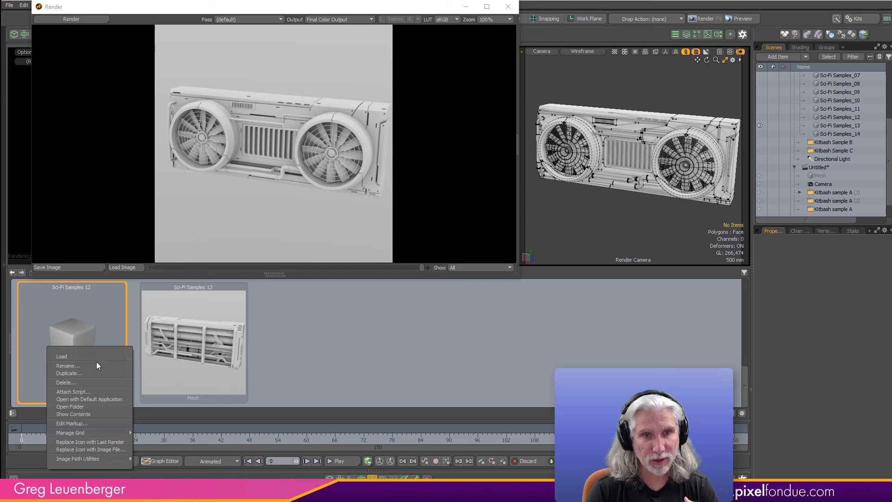
{"action": "left_click", "coordinate": [105, 441]}
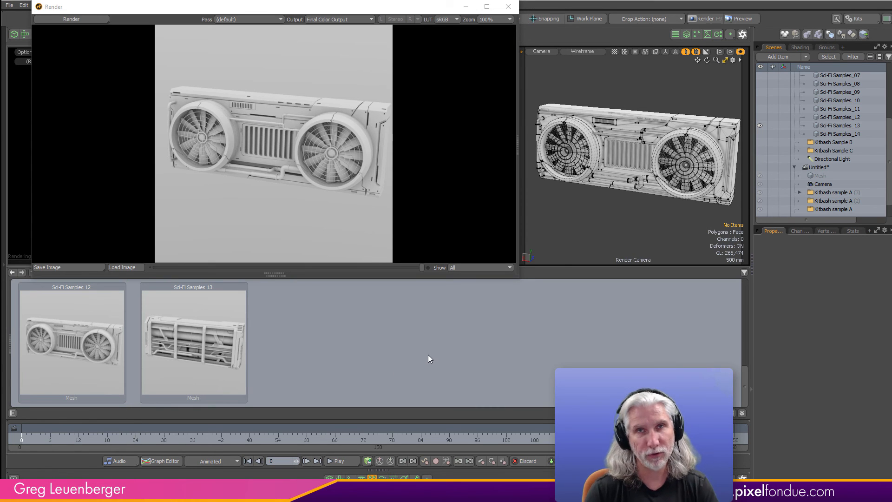